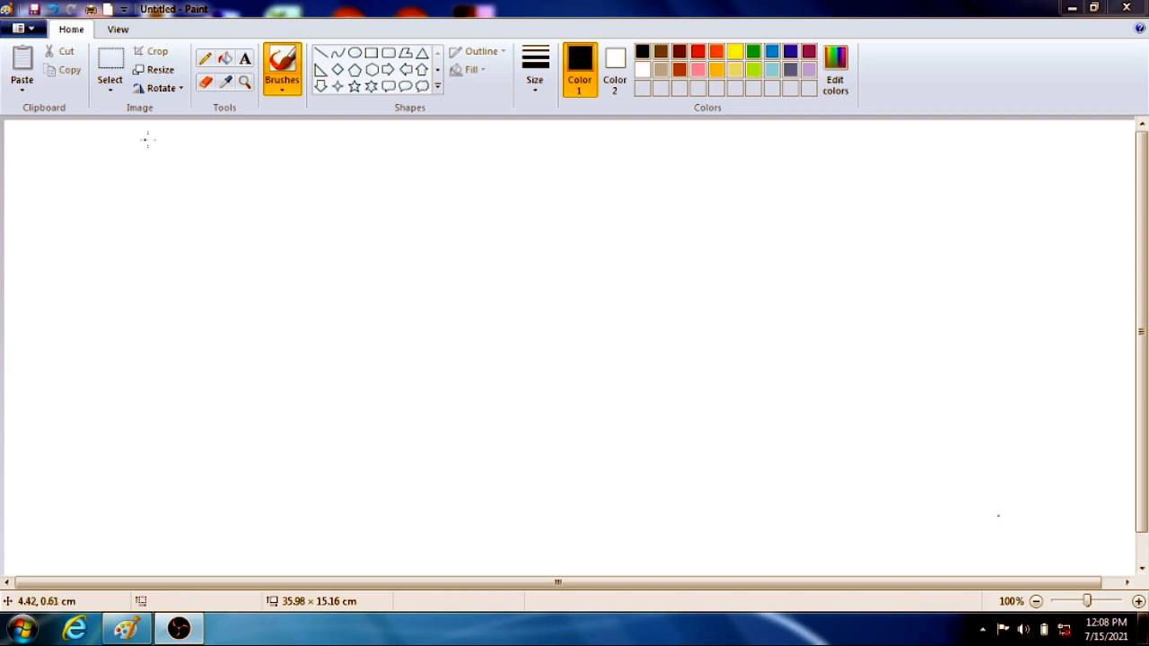
{"action": "left_click", "coordinate": [111, 89]}
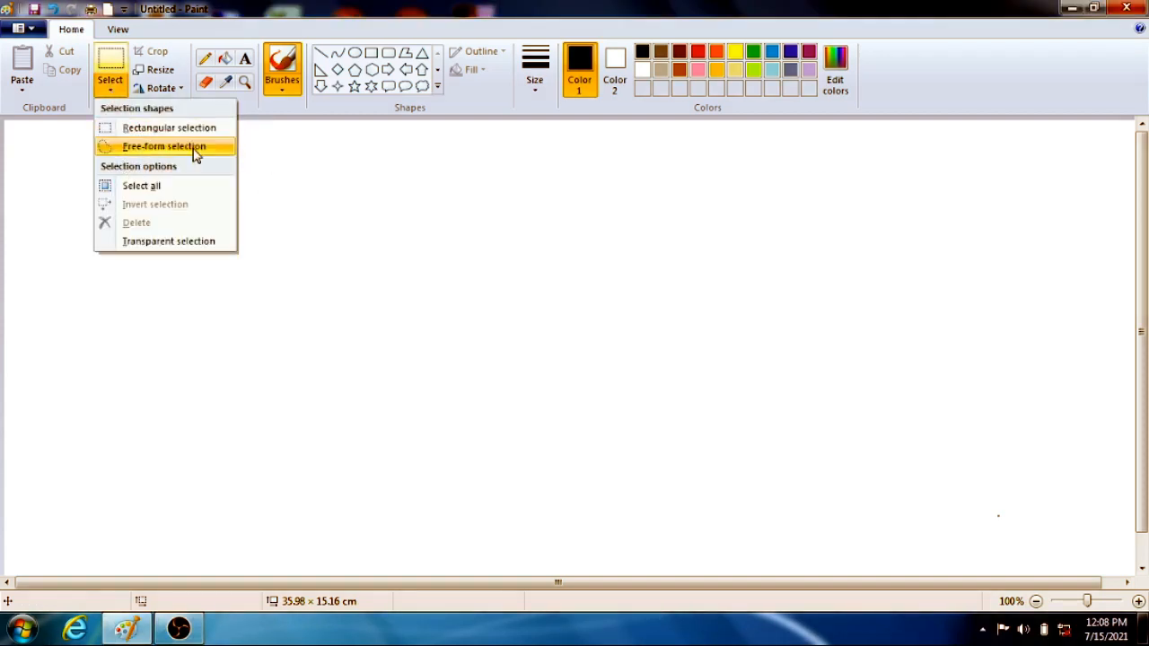
{"action": "left_click", "coordinate": [290, 227]}
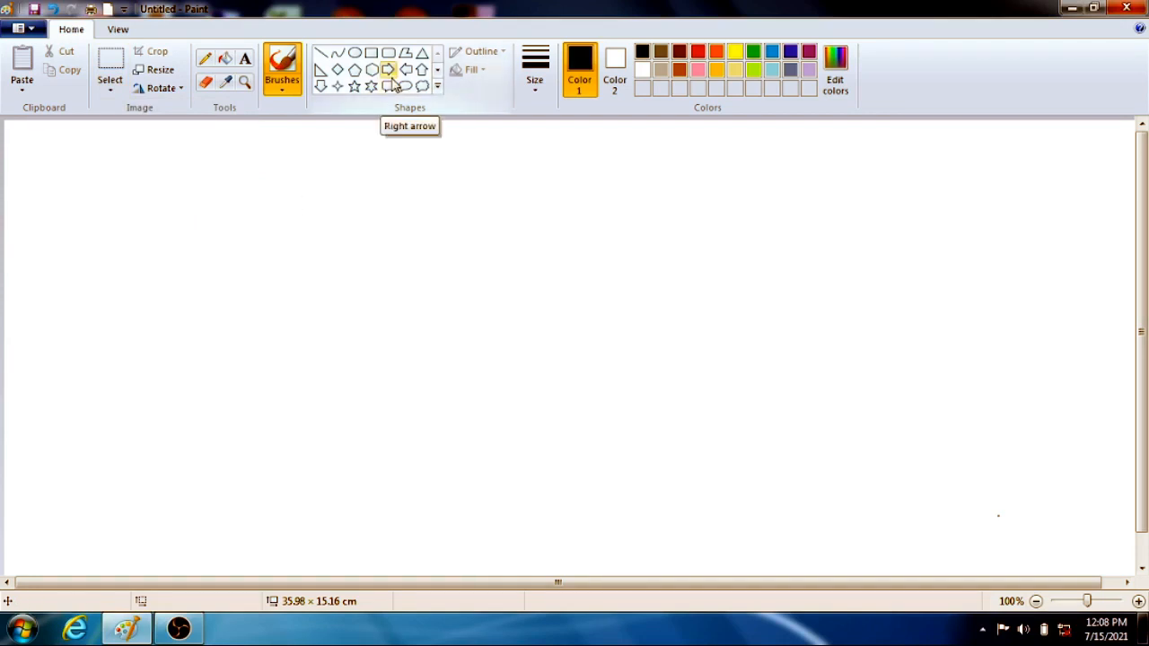
- Draw a black-outlined rectangle about 3.04 × 3.36 cm in the upper-left middle of the canvas
{"action": "left_click", "coordinate": [370, 52]}
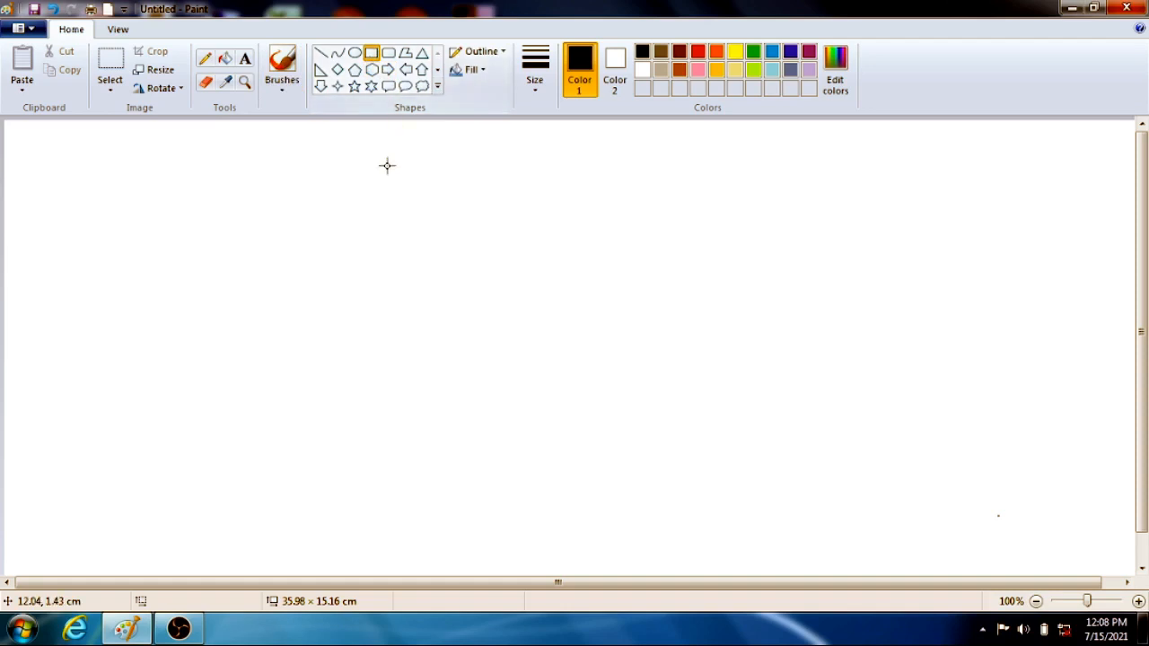
{"action": "mouse_move", "coordinate": [370, 183]}
{"action": "left_mouse_down"}
{"action": "mouse_move", "coordinate": [468, 290]}
{"action": "mouse_move", "coordinate": [401, 273]}
{"action": "mouse_move", "coordinate": [397, 356]}
{"action": "mouse_move", "coordinate": [443, 284]}
{"action": "mouse_move", "coordinate": [467, 341]}
{"action": "mouse_move", "coordinate": [425, 303]}
{"action": "mouse_move", "coordinate": [354, 295]}
{"action": "mouse_move", "coordinate": [462, 307]}
{"action": "mouse_move", "coordinate": [397, 272]}
{"action": "mouse_move", "coordinate": [377, 279]}
{"action": "left_mouse_up"}
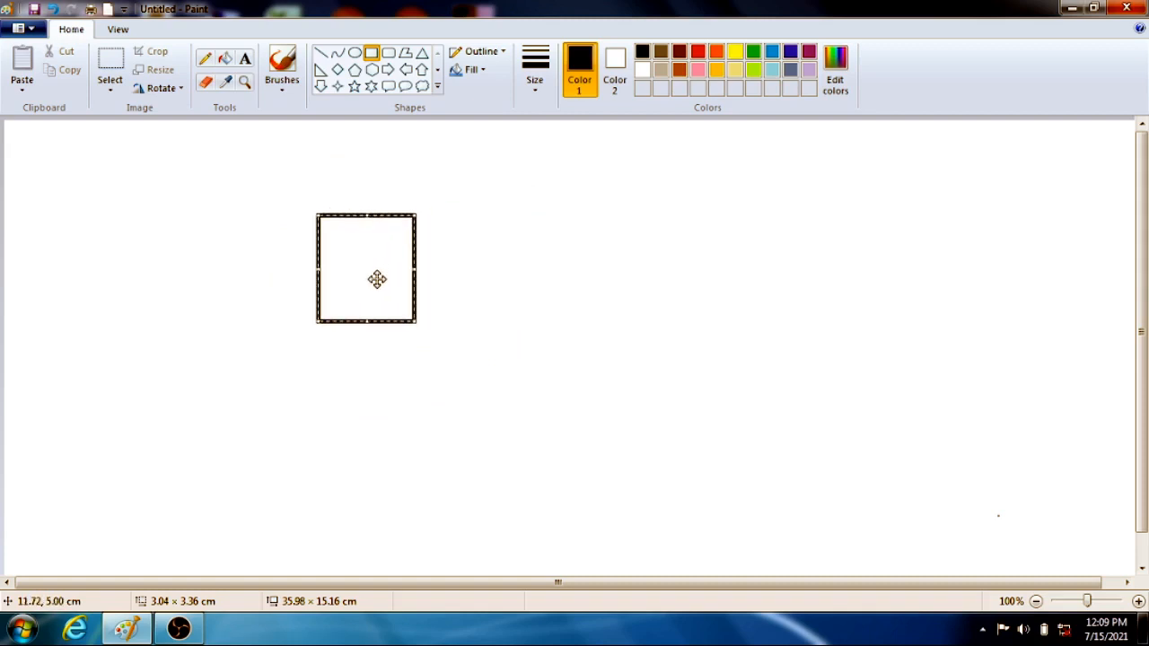
{"action": "left_click", "coordinate": [451, 270]}
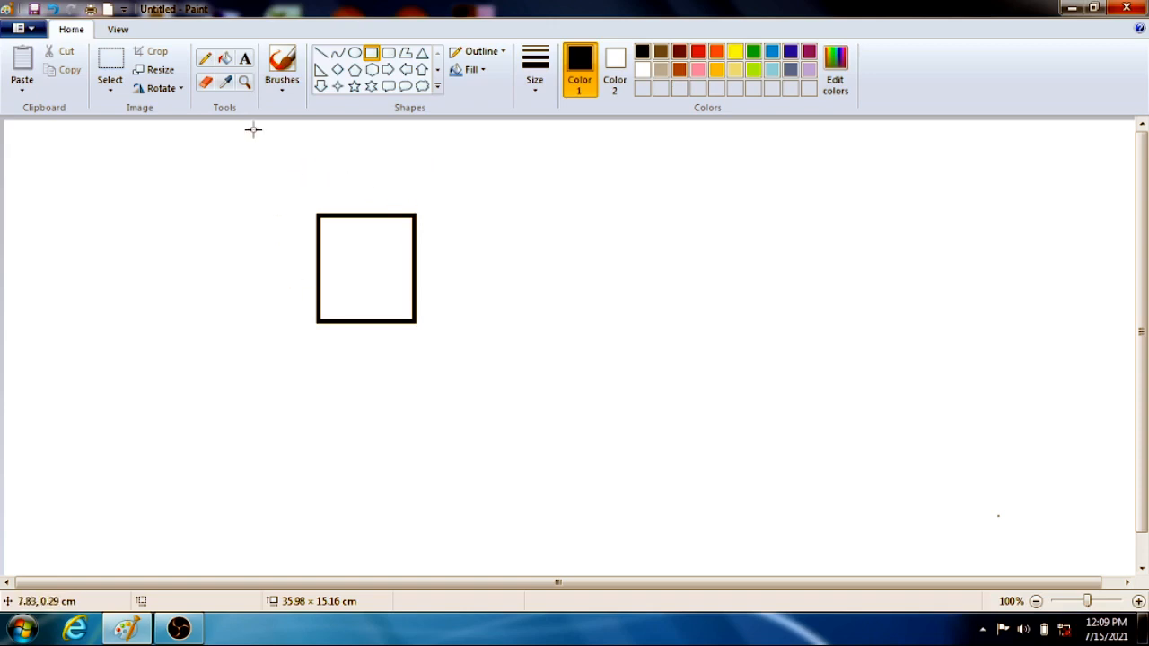
- Enclose the whole rectangle in a rectangular selection of about 4.81 × 5.03 cm, move it slightly down and right, and deselect it
{"action": "left_click", "coordinate": [122, 57]}
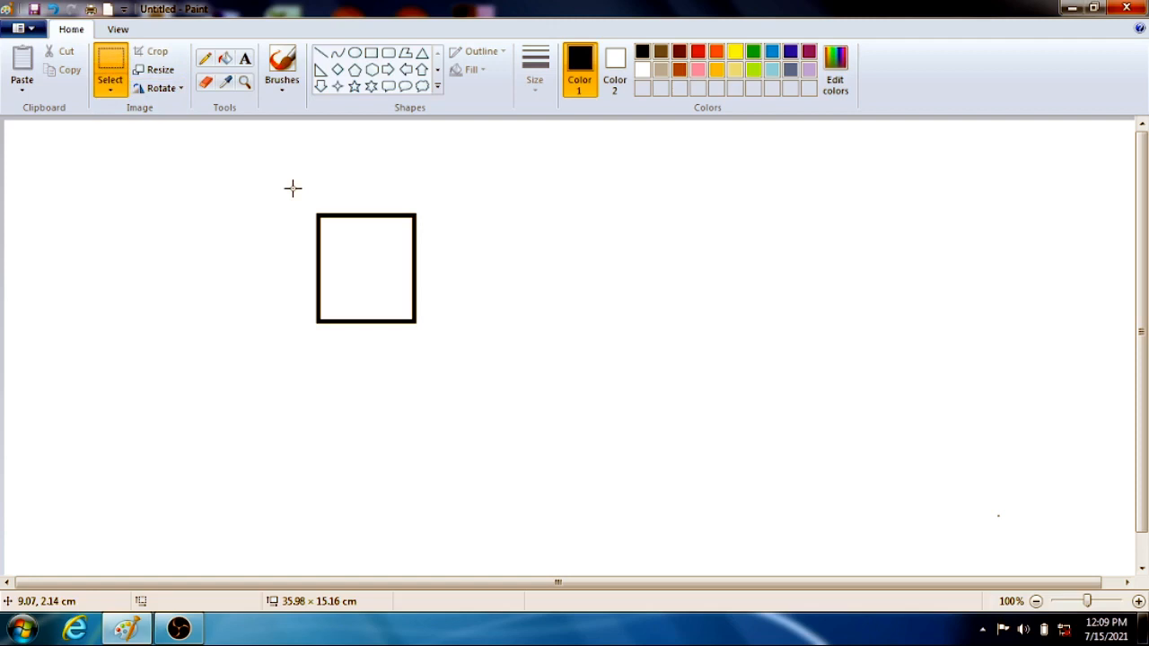
{"action": "left_click_drag", "start_coordinate": [292, 187], "coordinate": [445, 347]}
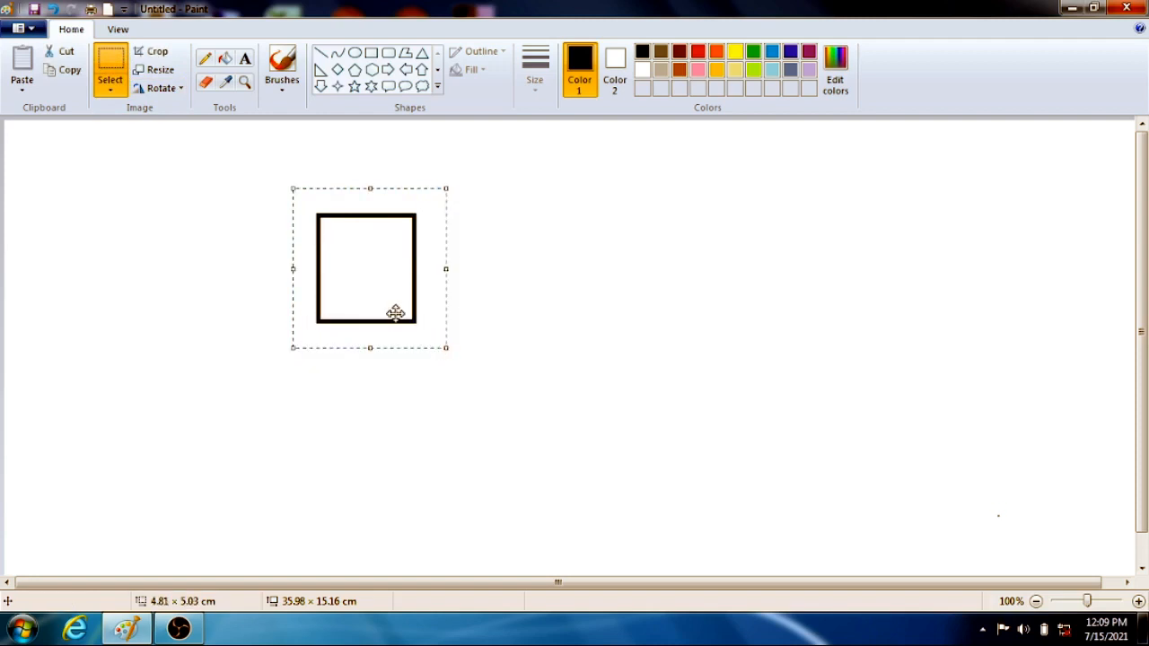
{"action": "mouse_move", "coordinate": [391, 284]}
{"action": "left_mouse_down"}
{"action": "mouse_move", "coordinate": [419, 285]}
{"action": "mouse_move", "coordinate": [372, 375]}
{"action": "mouse_move", "coordinate": [338, 261]}
{"action": "mouse_move", "coordinate": [376, 359]}
{"action": "mouse_move", "coordinate": [374, 282]}
{"action": "mouse_move", "coordinate": [363, 324]}
{"action": "mouse_move", "coordinate": [449, 267]}
{"action": "mouse_move", "coordinate": [405, 297]}
{"action": "left_mouse_up"}
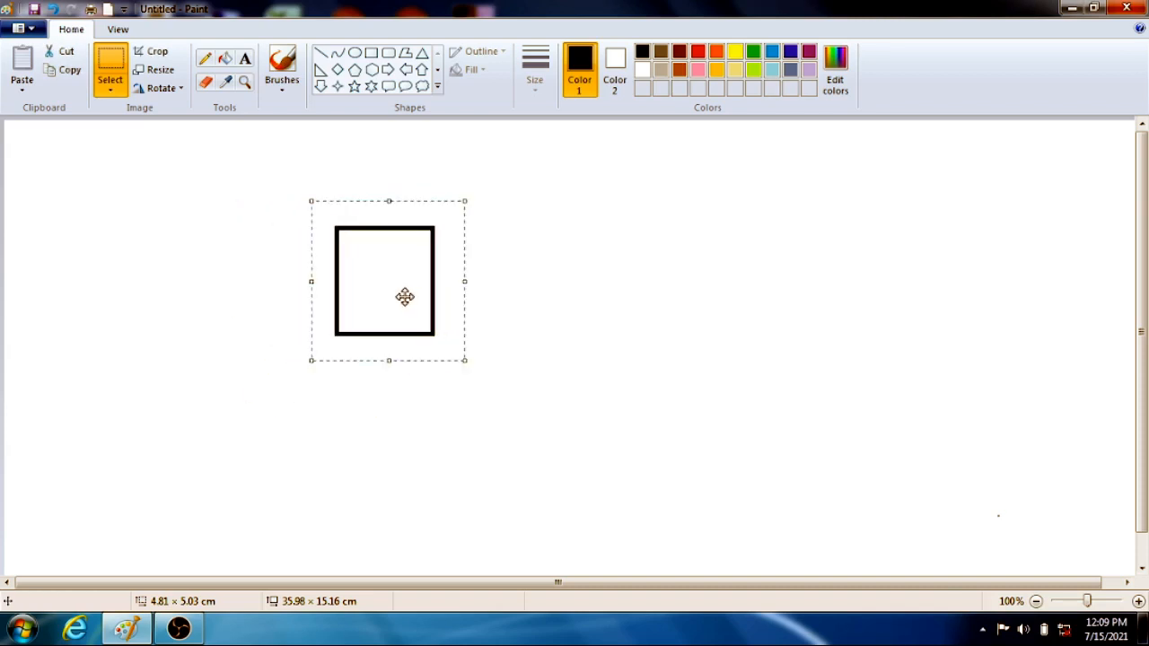
{"action": "left_click", "coordinate": [243, 230]}
- Try to stretch a rectangular selection of only the rectangle's upper part and move it to the left, and undo the changes
{"action": "left_click_drag", "start_coordinate": [331, 188], "coordinate": [444, 292]}
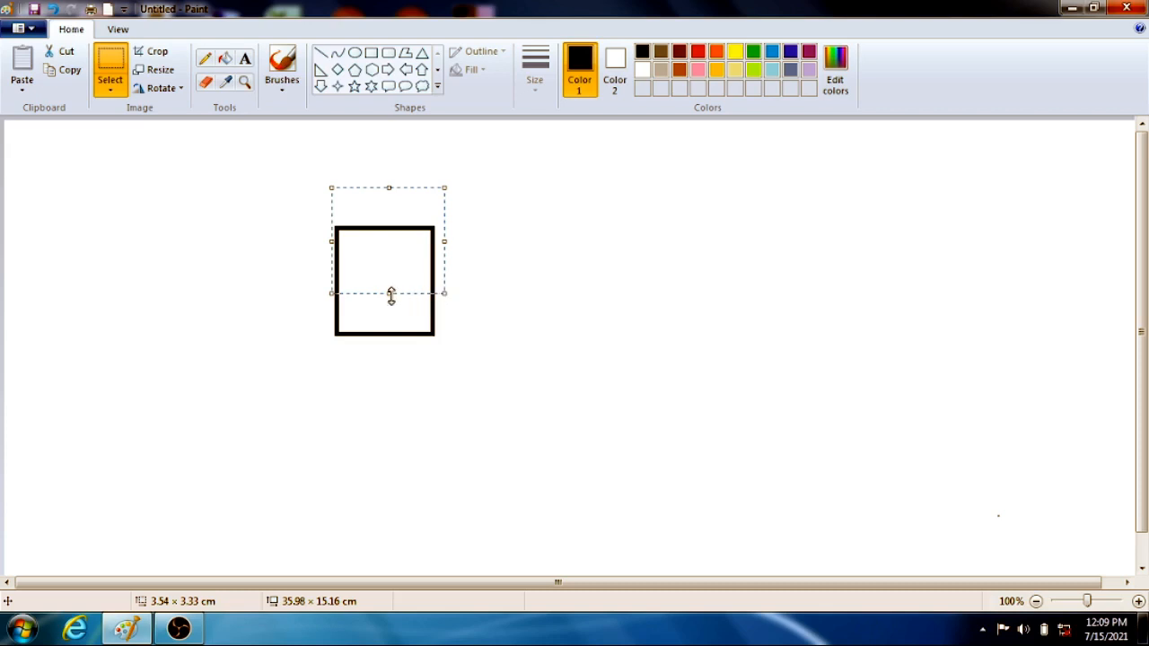
{"action": "left_click_drag", "start_coordinate": [389, 294], "coordinate": [389, 345]}
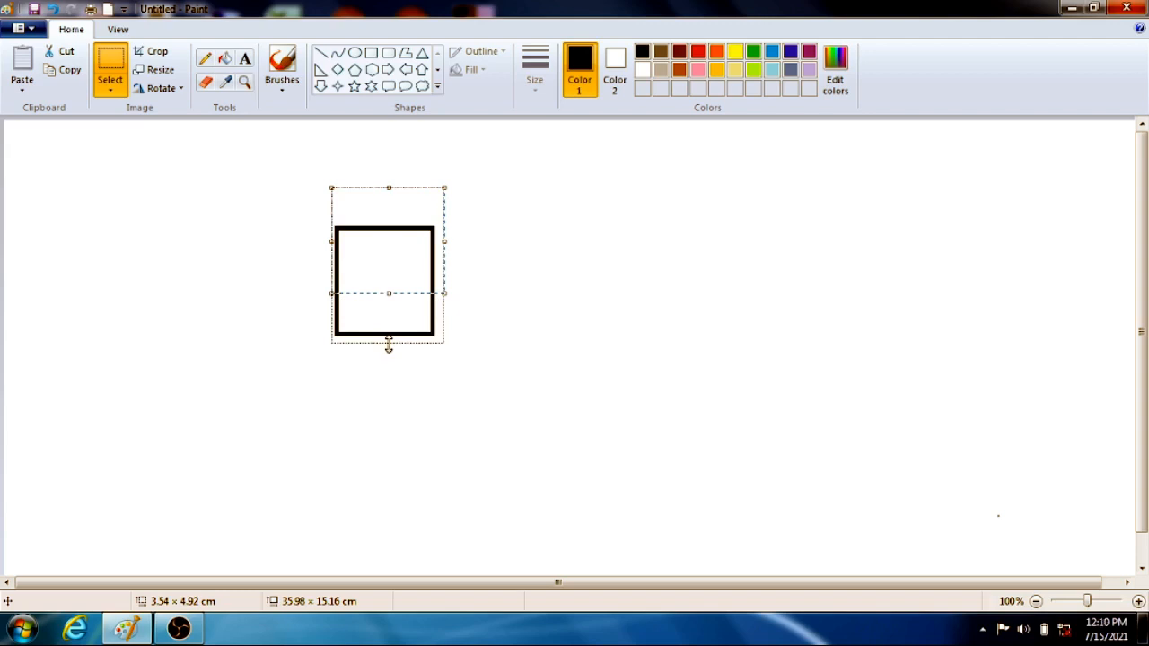
{"action": "left_click_drag", "start_coordinate": [389, 346], "coordinate": [388, 344]}
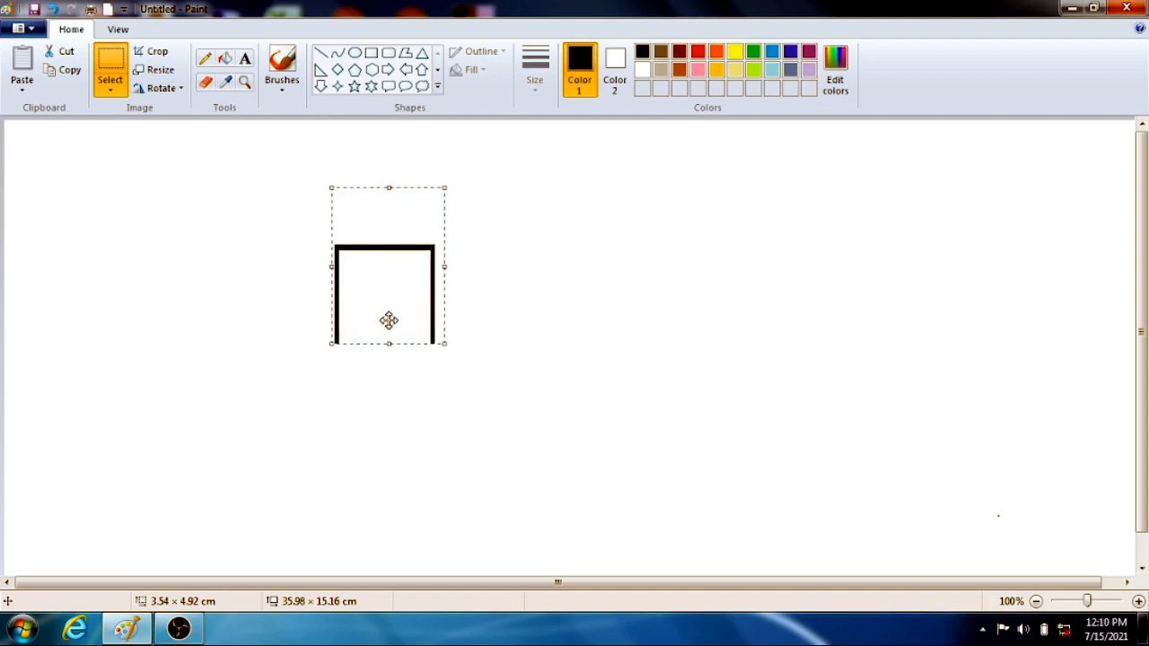
{"action": "left_click_drag", "start_coordinate": [389, 297], "coordinate": [268, 283]}
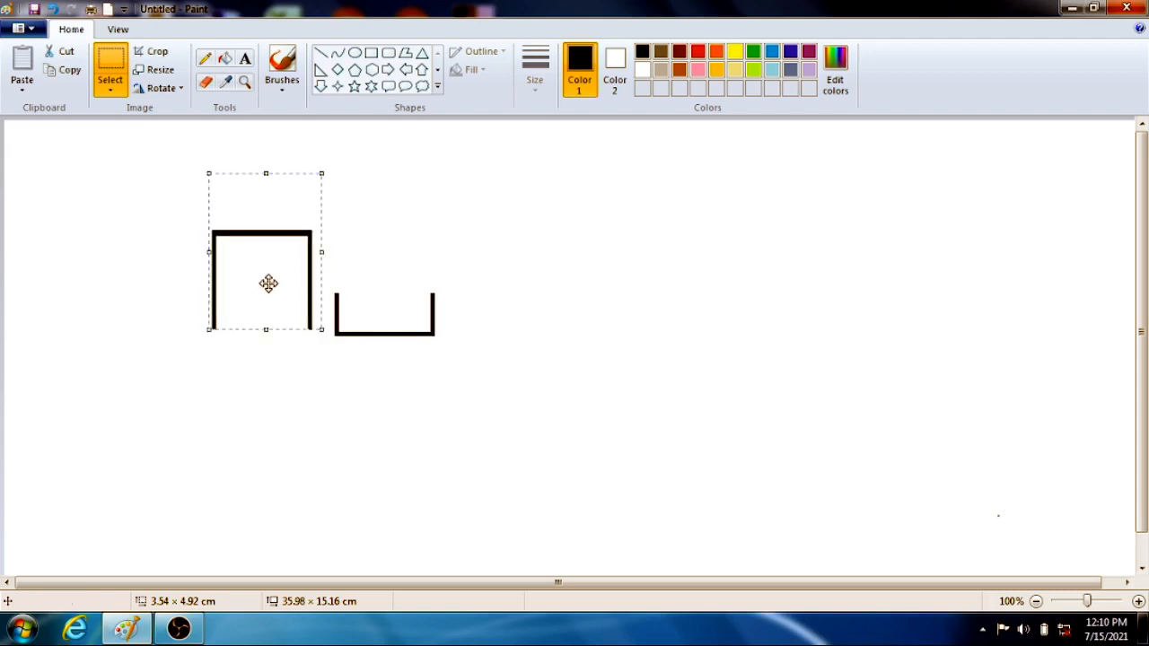
{"action": "key", "text": "ctrl+z"}
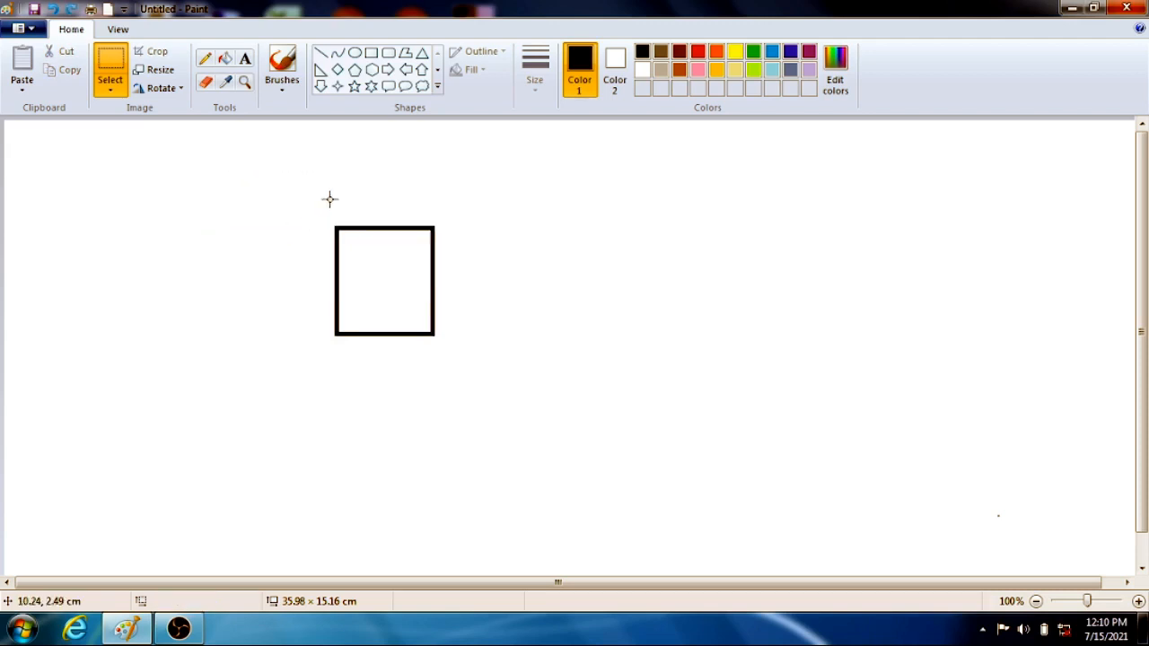
- Enclose the whole rectangle in a rectangular selection of about 4.37 × 5.53 cm, move it slightly down, and deselect it
{"action": "left_click_drag", "start_coordinate": [330, 199], "coordinate": [467, 374]}
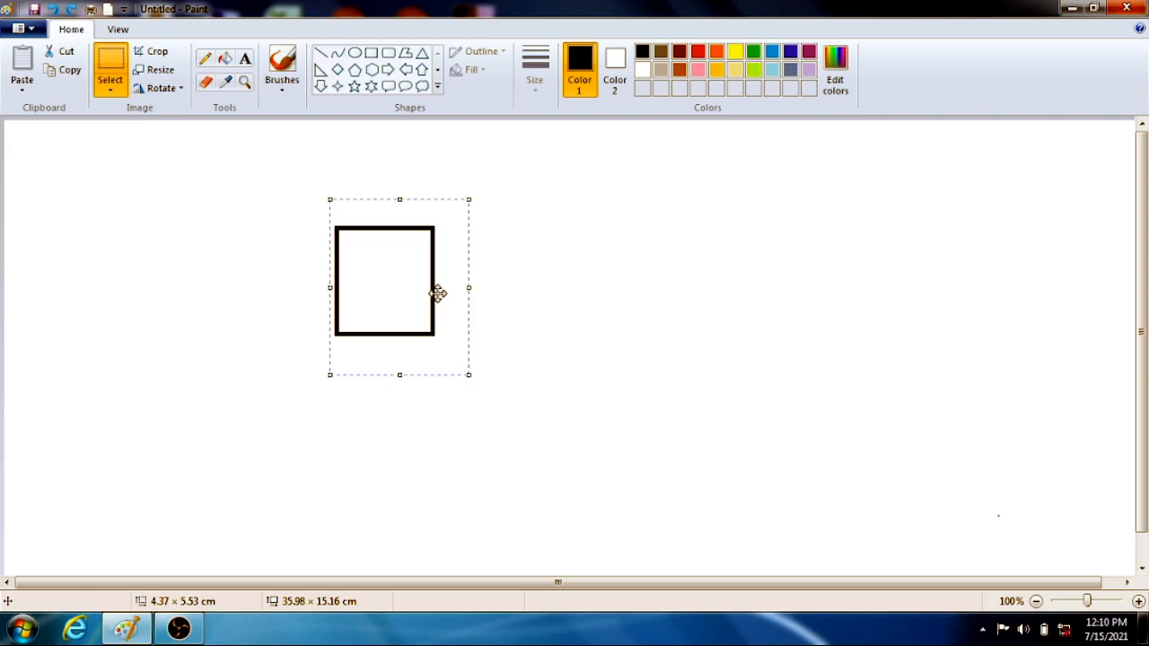
{"action": "left_click_drag", "start_coordinate": [437, 294], "coordinate": [432, 322]}
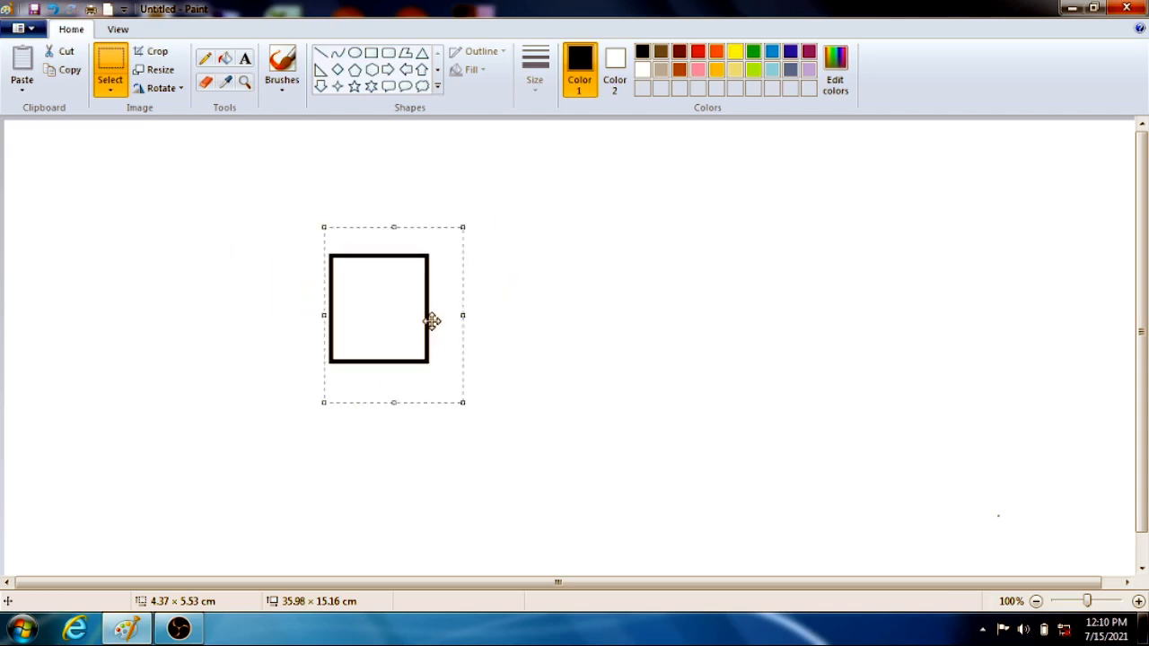
{"action": "left_click", "coordinate": [545, 281]}
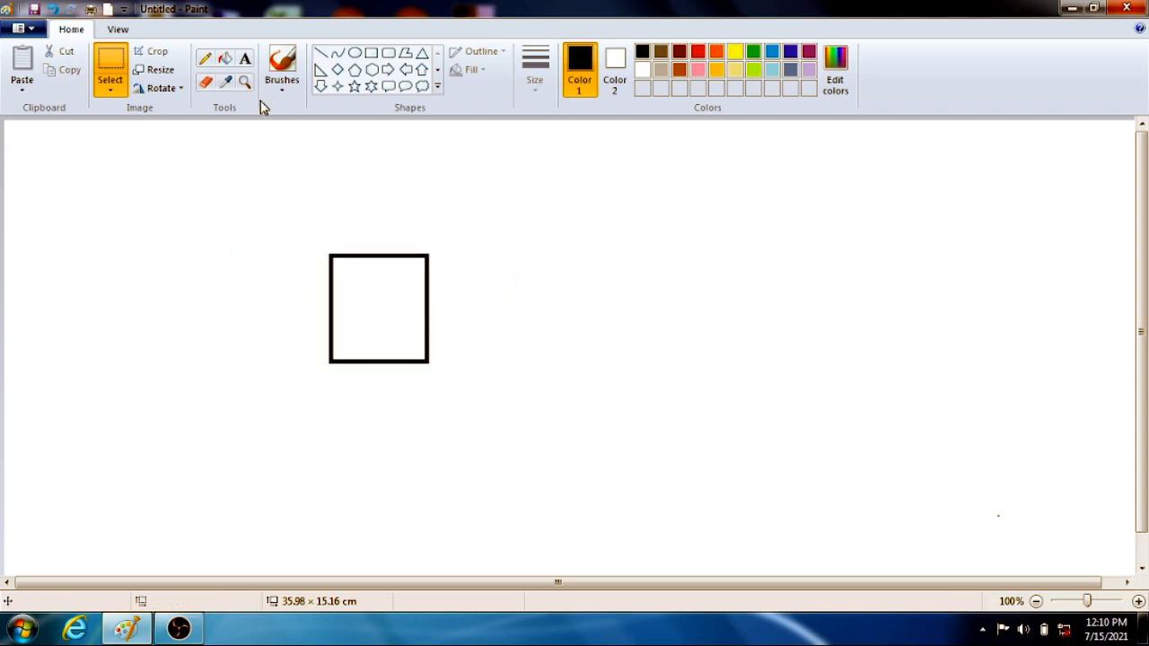
{"action": "left_click", "coordinate": [111, 94]}
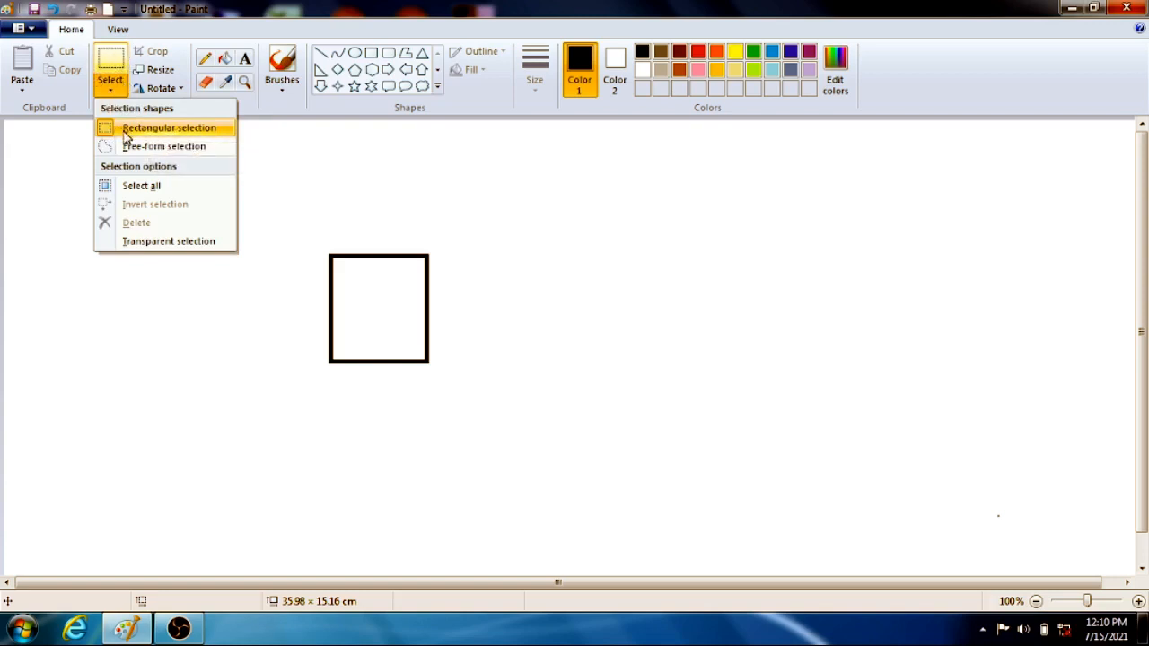
{"action": "left_click", "coordinate": [296, 199]}
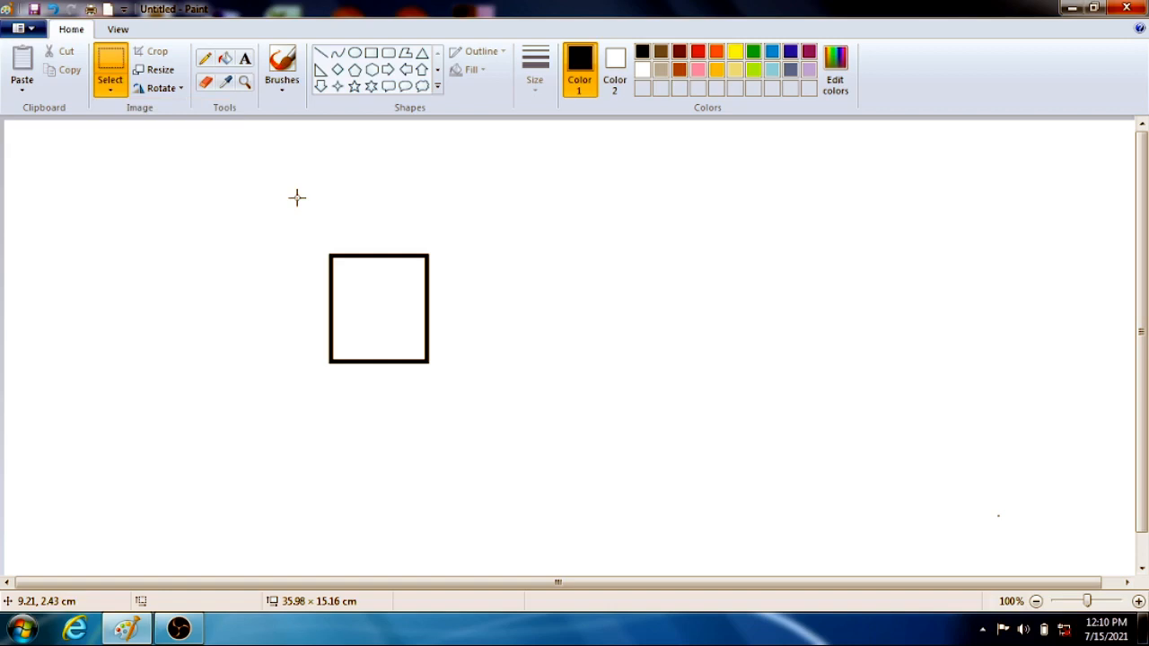
- Draw a small left-pointing block arrow just below the rectangle's lower-right corner
{"action": "left_click", "coordinate": [406, 69]}
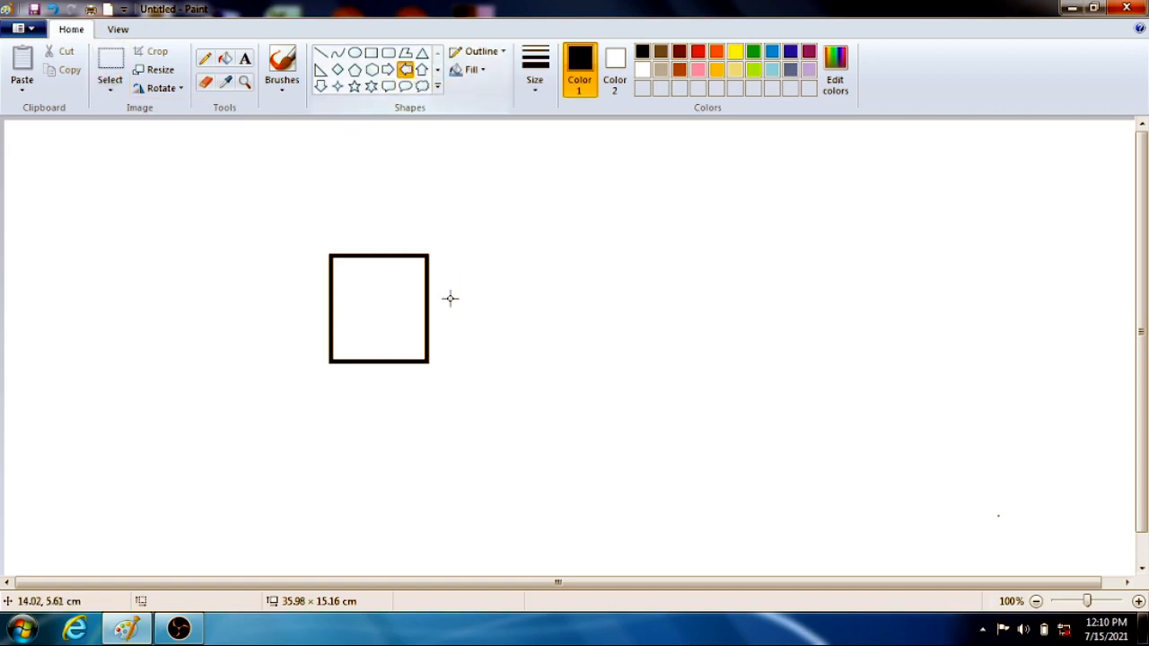
{"action": "left_click_drag", "start_coordinate": [476, 353], "coordinate": [426, 406]}
{"action": "left_click", "coordinate": [513, 310]}
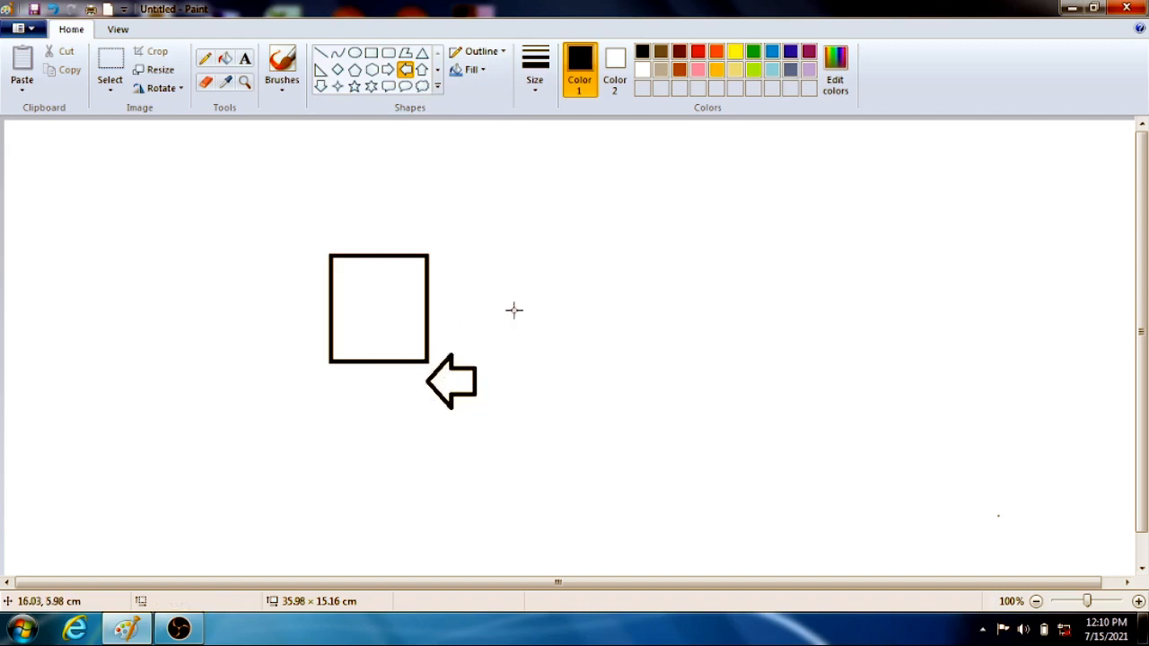
- Enclose the small arrow in a rectangular selection and clear the selection
{"action": "left_click", "coordinate": [110, 65]}
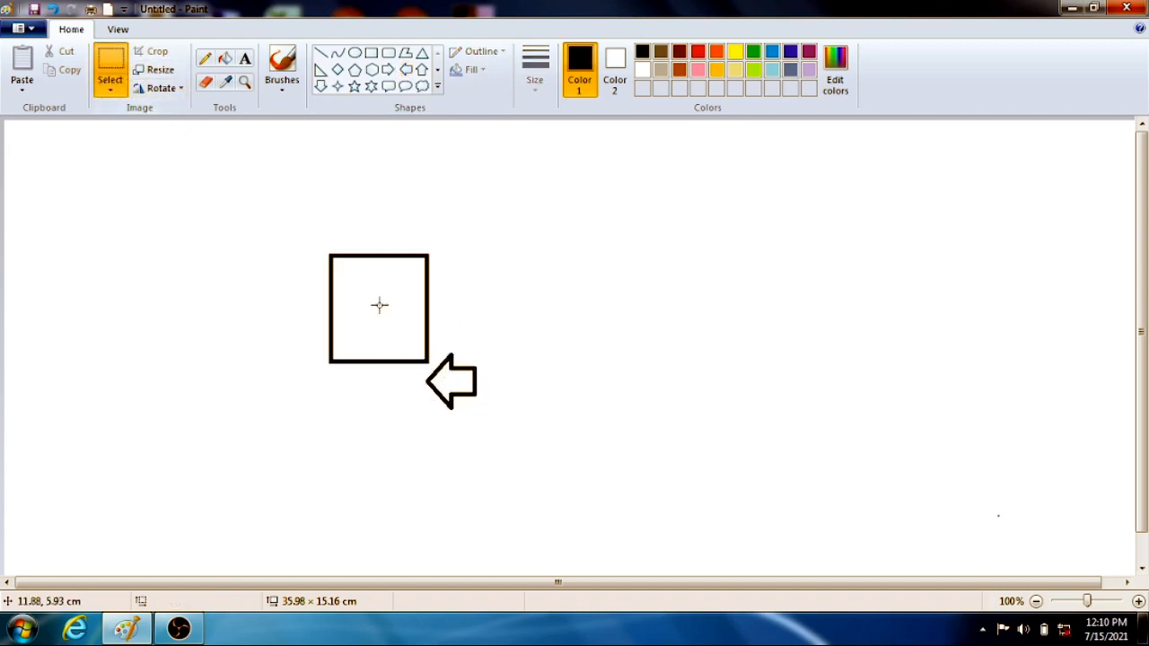
{"action": "left_click_drag", "start_coordinate": [494, 413], "coordinate": [425, 348]}
{"action": "left_click", "coordinate": [464, 306]}
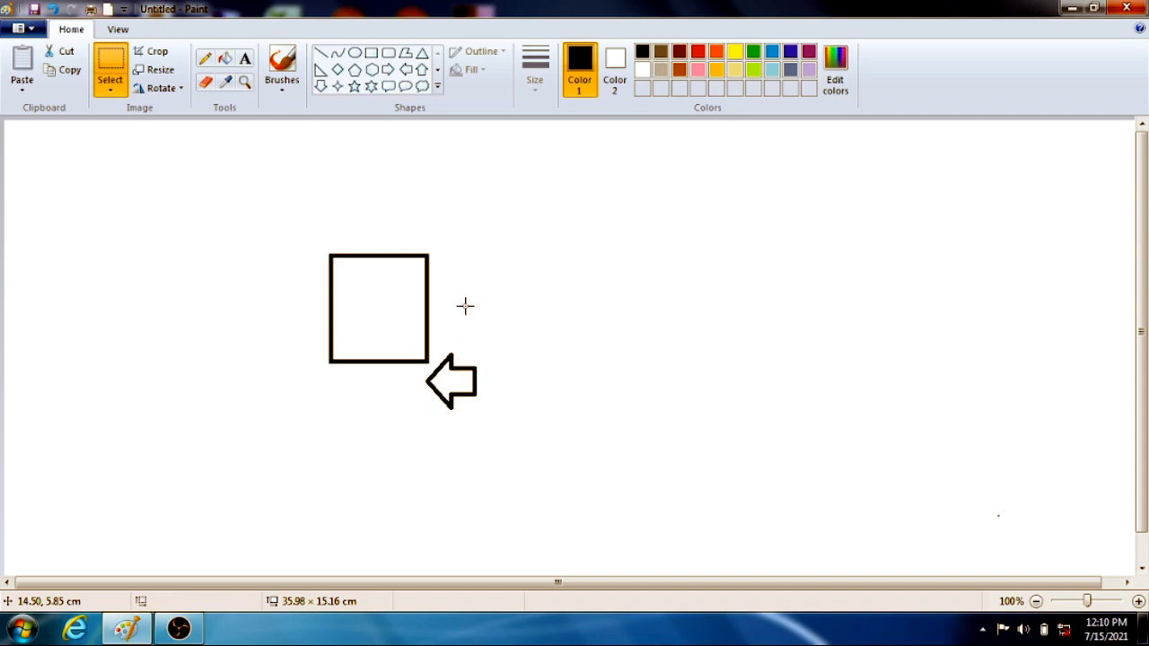
- Try to move the small arrow slightly with a free-form selection drawn around it, and return it to its place
{"action": "left_click", "coordinate": [111, 88]}
{"action": "left_click", "coordinate": [135, 146]}
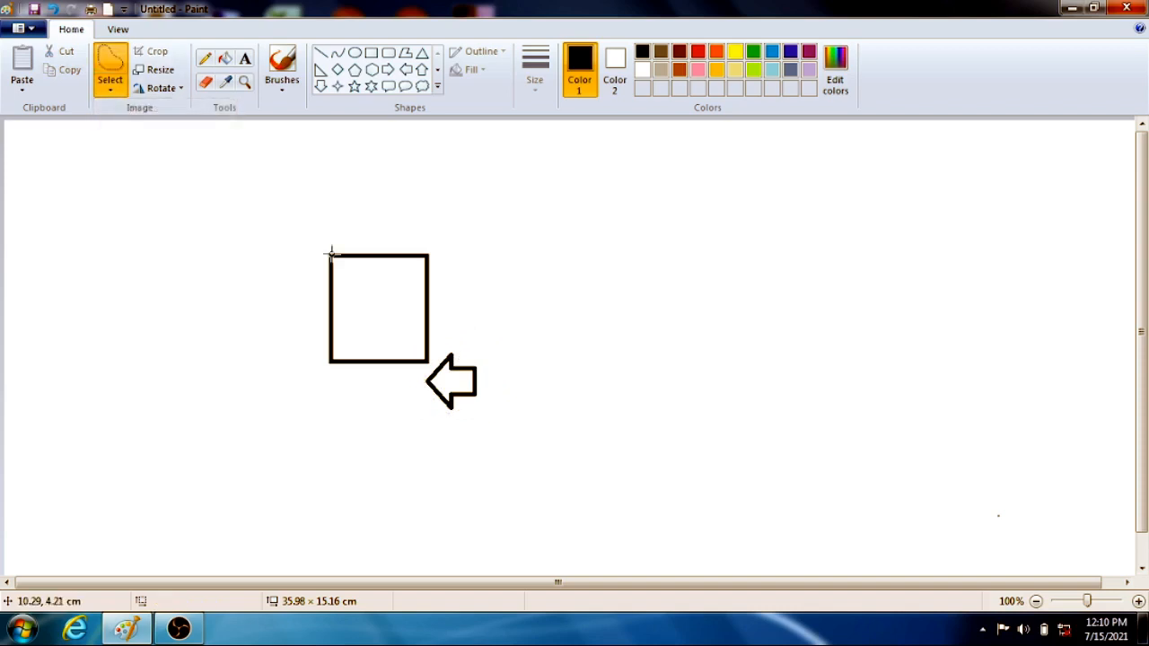
{"action": "mouse_move", "coordinate": [448, 321]}
{"action": "left_mouse_down"}
{"action": "mouse_move", "coordinate": [413, 371]}
{"action": "mouse_move", "coordinate": [424, 382]}
{"action": "mouse_move", "coordinate": [420, 361]}
{"action": "mouse_move", "coordinate": [436, 464]}
{"action": "mouse_move", "coordinate": [488, 420]}
{"action": "mouse_move", "coordinate": [500, 382]}
{"action": "mouse_move", "coordinate": [451, 324]}
{"action": "left_mouse_up"}
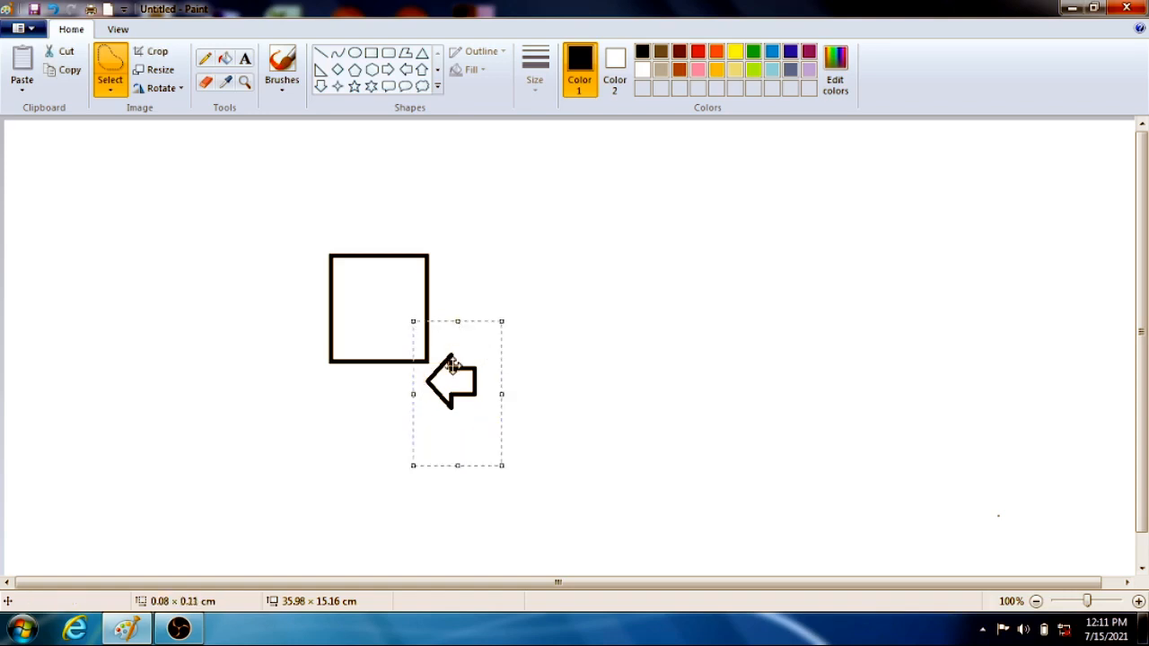
{"action": "mouse_move", "coordinate": [462, 374]}
{"action": "left_mouse_down"}
{"action": "mouse_move", "coordinate": [485, 375]}
{"action": "mouse_move", "coordinate": [465, 393]}
{"action": "mouse_move", "coordinate": [490, 370]}
{"action": "mouse_move", "coordinate": [449, 375]}
{"action": "mouse_move", "coordinate": [454, 364]}
{"action": "left_mouse_up"}
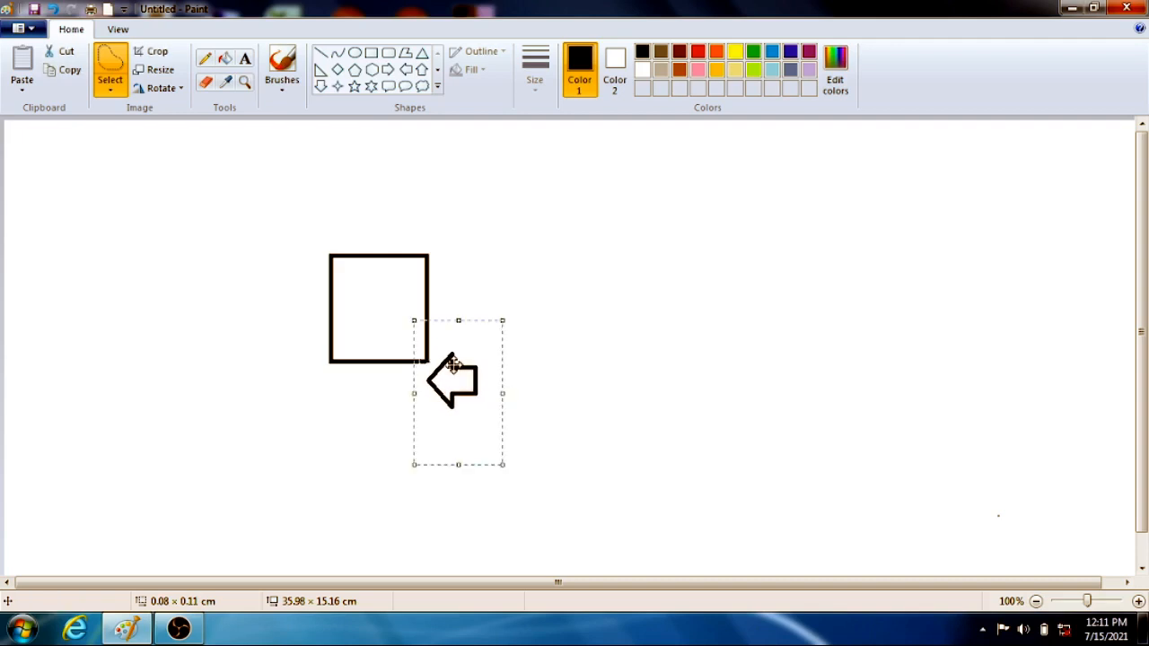
{"action": "left_click", "coordinate": [487, 318]}
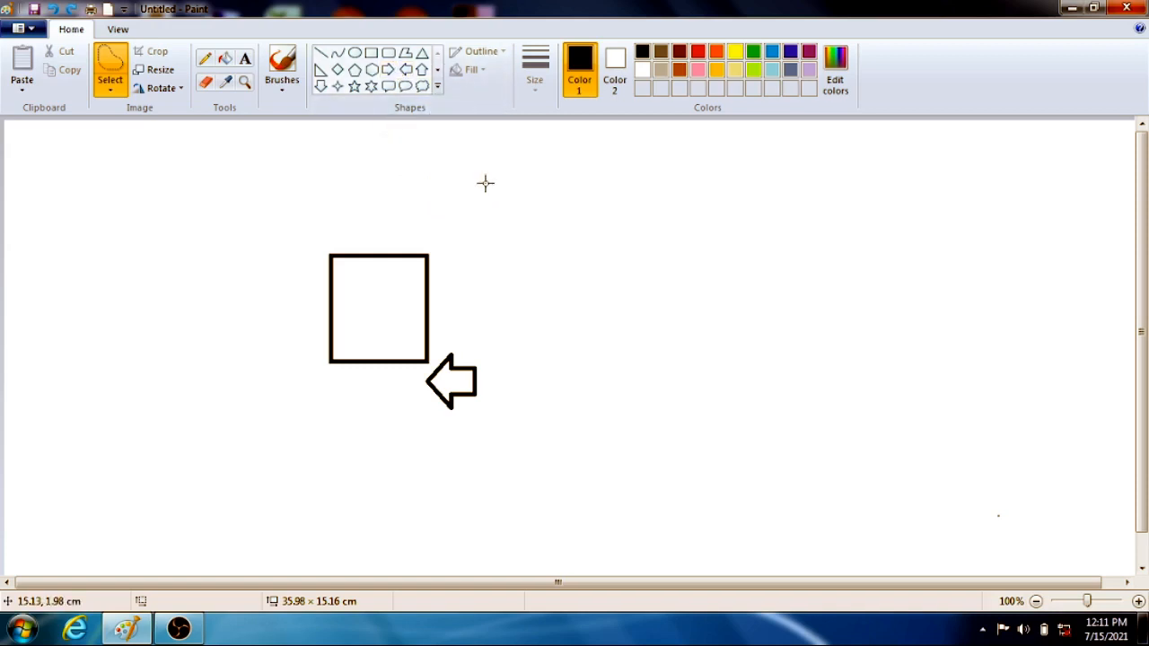
- Outline a free-form selection on the blank canvas to the right of the rectangle, move it slightly, and deselect it
{"action": "mouse_move", "coordinate": [485, 183]}
{"action": "left_mouse_down"}
{"action": "mouse_move", "coordinate": [720, 363]}
{"action": "mouse_move", "coordinate": [718, 283]}
{"action": "mouse_move", "coordinate": [638, 224]}
{"action": "mouse_move", "coordinate": [500, 190]}
{"action": "left_mouse_up"}
{"action": "left_click_drag", "start_coordinate": [588, 232], "coordinate": [555, 257]}
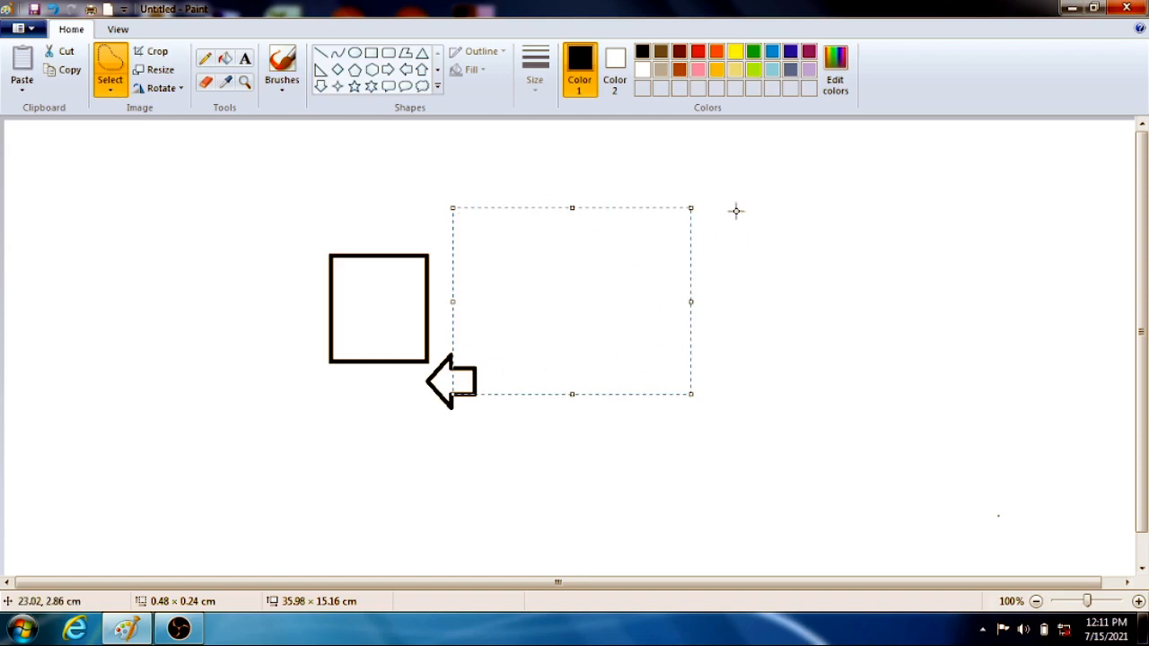
{"action": "left_click", "coordinate": [698, 170]}
- Try moving a free-form selection of the rectangle's upper part with Color 2 set to red, undo it, and set Color 2 to white
{"action": "left_click", "coordinate": [615, 78]}
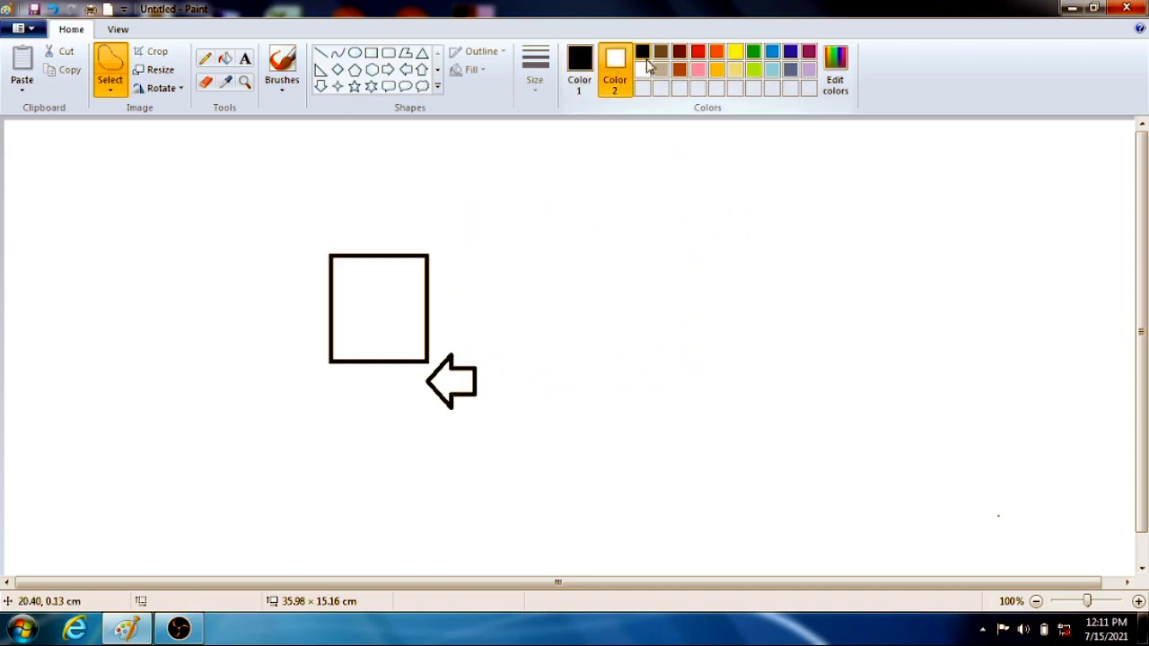
{"action": "left_click", "coordinate": [697, 53]}
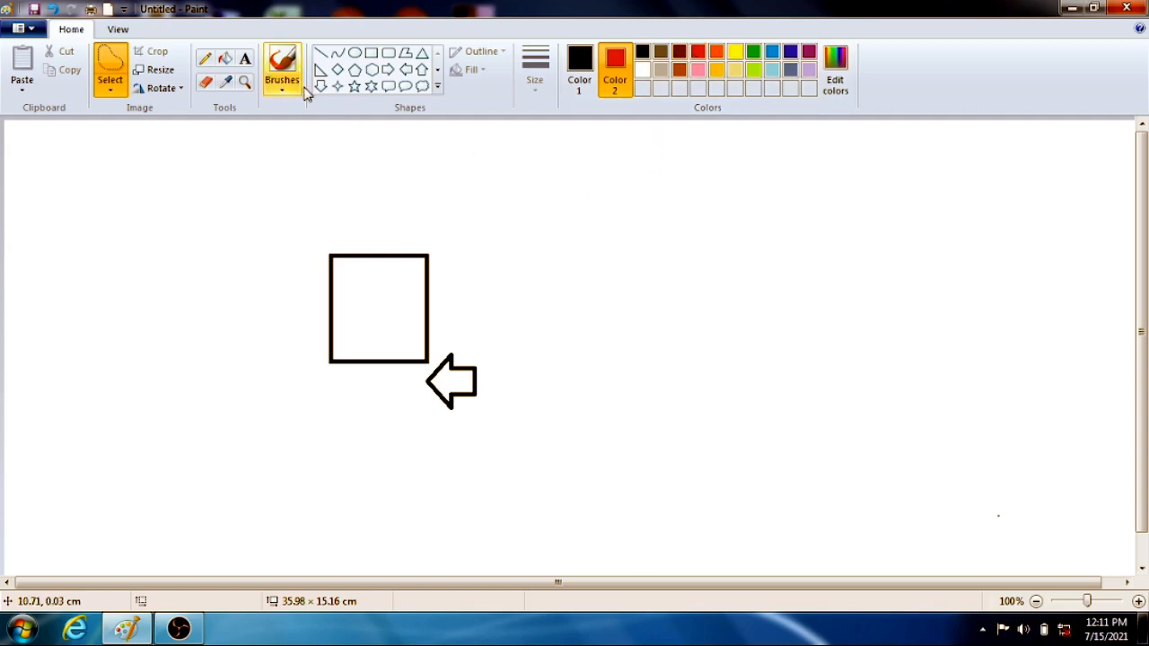
{"action": "mouse_move", "coordinate": [470, 243]}
{"action": "left_mouse_down"}
{"action": "mouse_move", "coordinate": [336, 225]}
{"action": "mouse_move", "coordinate": [269, 325]}
{"action": "mouse_move", "coordinate": [307, 339]}
{"action": "mouse_move", "coordinate": [347, 310]}
{"action": "mouse_move", "coordinate": [456, 288]}
{"action": "mouse_move", "coordinate": [467, 246]}
{"action": "mouse_move", "coordinate": [354, 265]}
{"action": "mouse_move", "coordinate": [343, 290]}
{"action": "mouse_move", "coordinate": [384, 306]}
{"action": "mouse_move", "coordinate": [437, 306]}
{"action": "mouse_move", "coordinate": [497, 272]}
{"action": "mouse_move", "coordinate": [499, 226]}
{"action": "mouse_move", "coordinate": [443, 203]}
{"action": "mouse_move", "coordinate": [383, 208]}
{"action": "mouse_move", "coordinate": [348, 228]}
{"action": "mouse_move", "coordinate": [351, 266]}
{"action": "mouse_move", "coordinate": [460, 325]}
{"action": "mouse_move", "coordinate": [514, 313]}
{"action": "mouse_move", "coordinate": [516, 258]}
{"action": "mouse_move", "coordinate": [497, 225]}
{"action": "mouse_move", "coordinate": [448, 216]}
{"action": "mouse_move", "coordinate": [417, 265]}
{"action": "mouse_move", "coordinate": [425, 292]}
{"action": "mouse_move", "coordinate": [470, 333]}
{"action": "mouse_move", "coordinate": [435, 254]}
{"action": "left_mouse_up"}
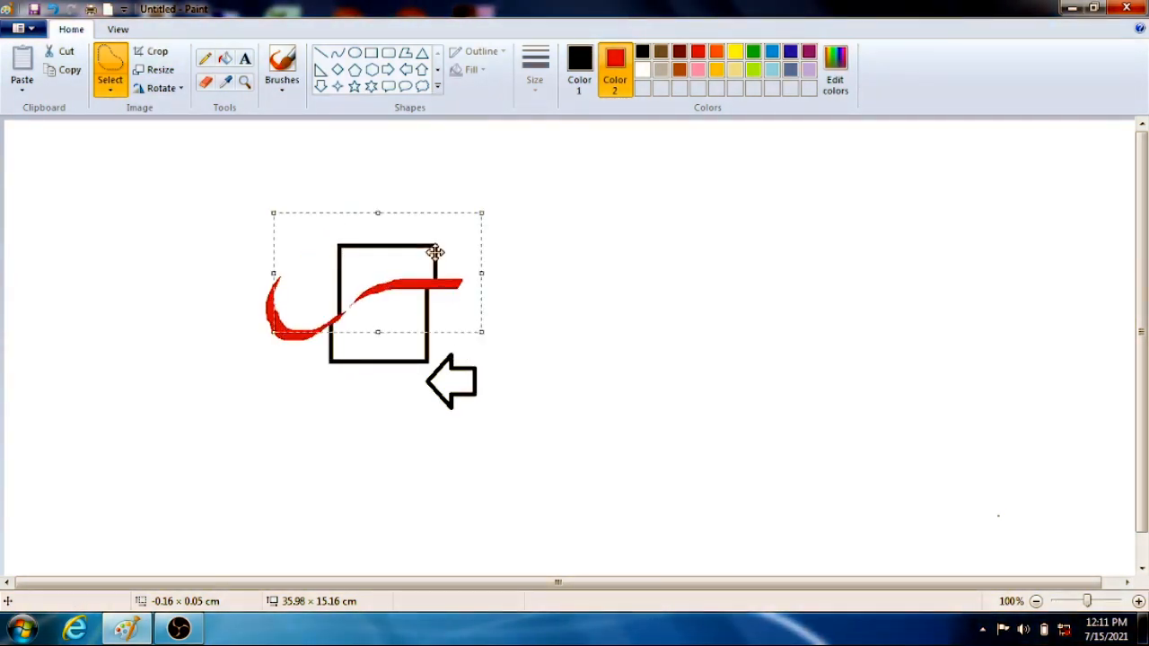
{"action": "key", "text": "ctrl+z"}
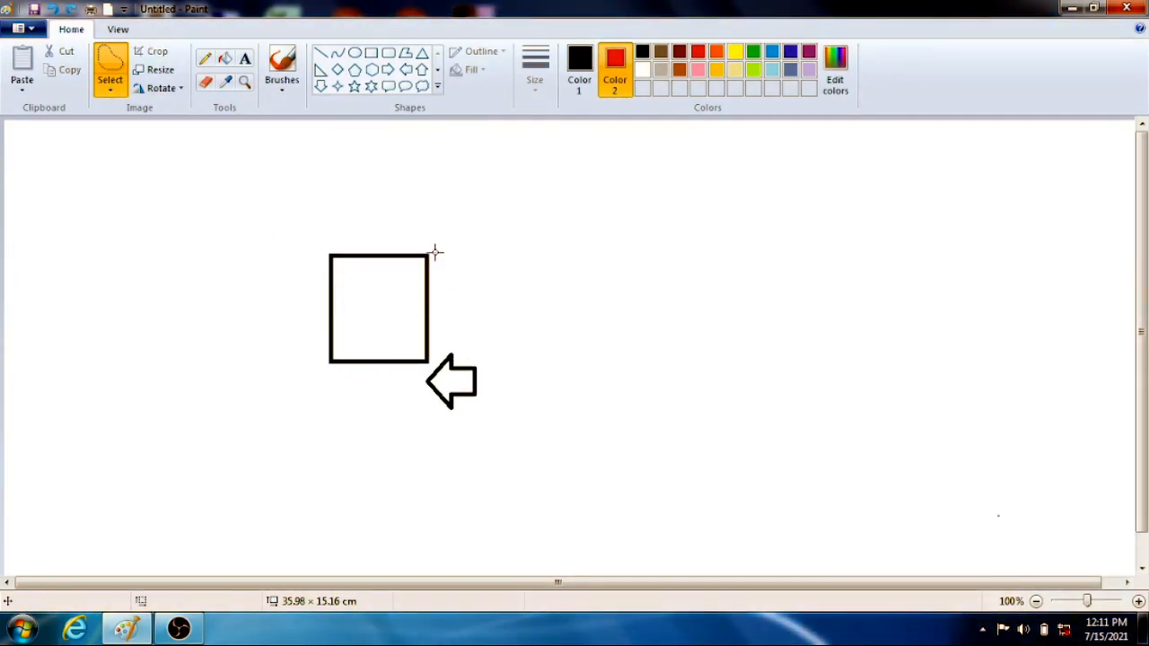
{"action": "left_click", "coordinate": [643, 72]}
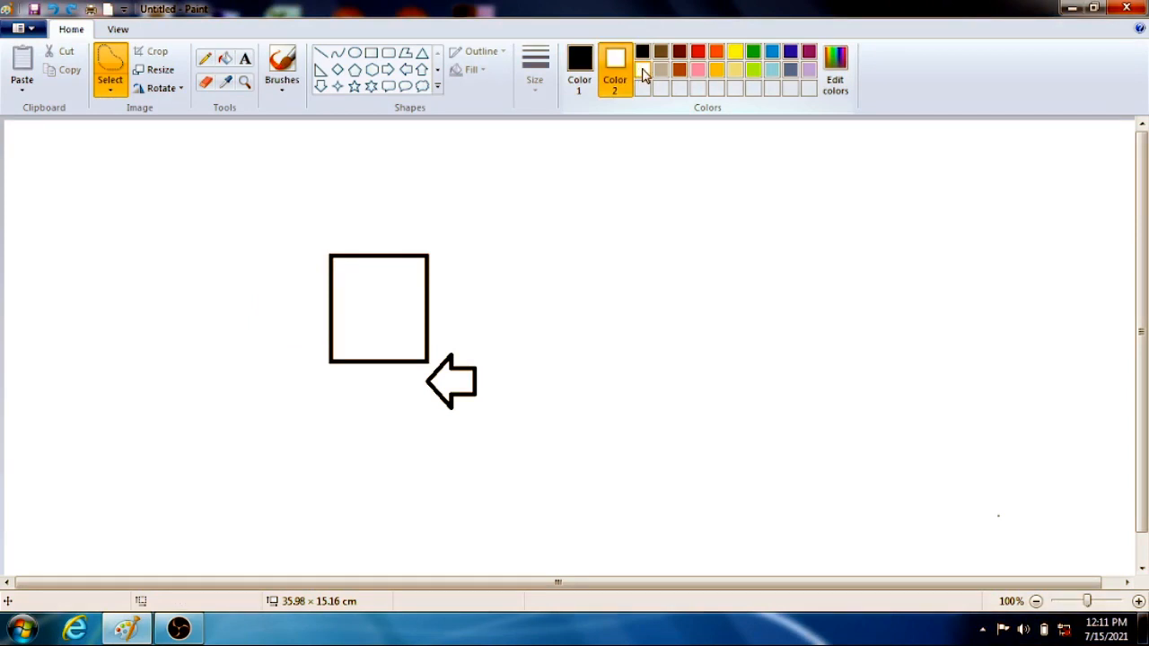
{"action": "left_click", "coordinate": [125, 87]}
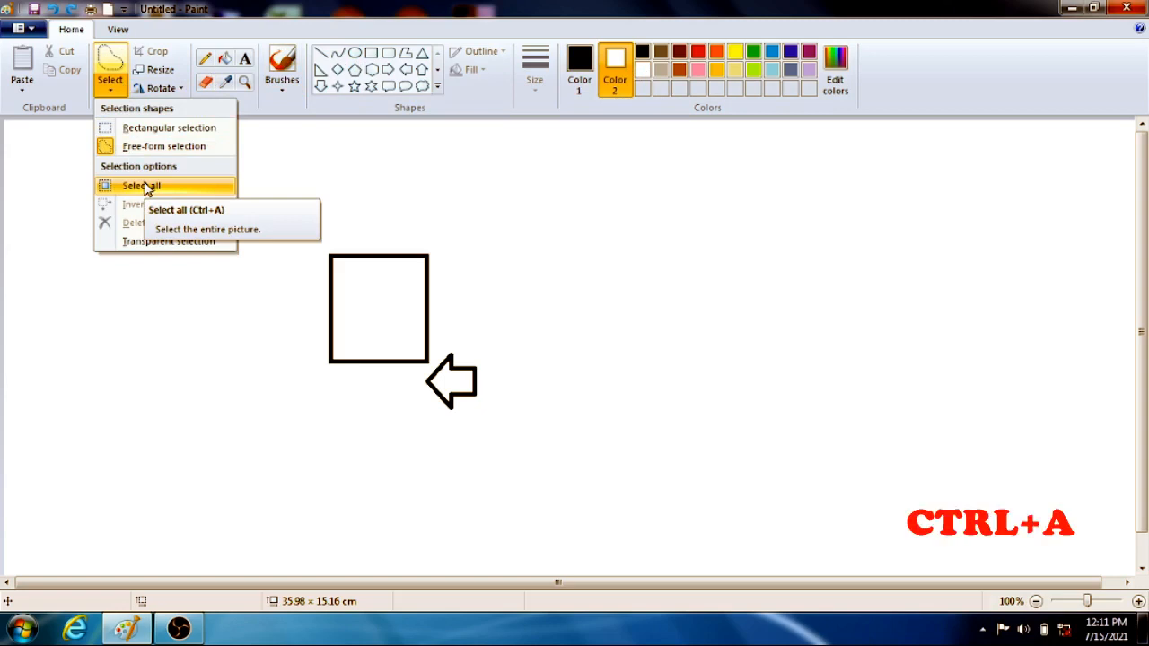
{"action": "left_click", "coordinate": [416, 226]}
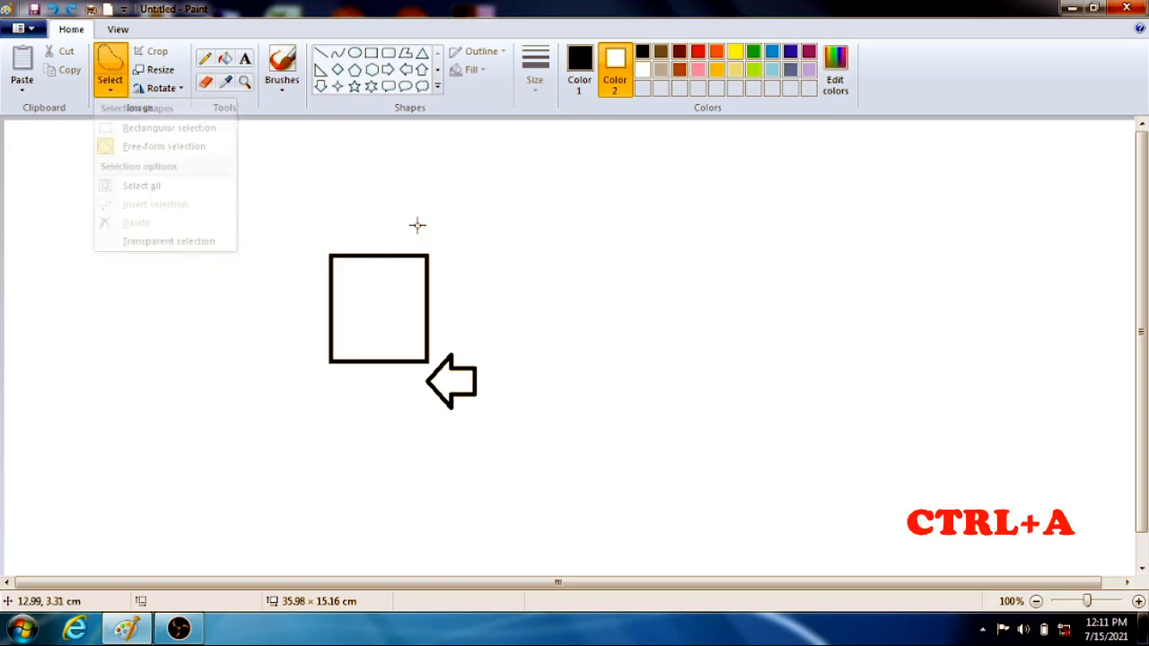
- Draw a left-pointing block arrow about 2.57 × 2.99 cm to the left of the rectangle
{"action": "left_click", "coordinate": [406, 69]}
{"action": "left_click_drag", "start_coordinate": [168, 266], "coordinate": [220, 316]}
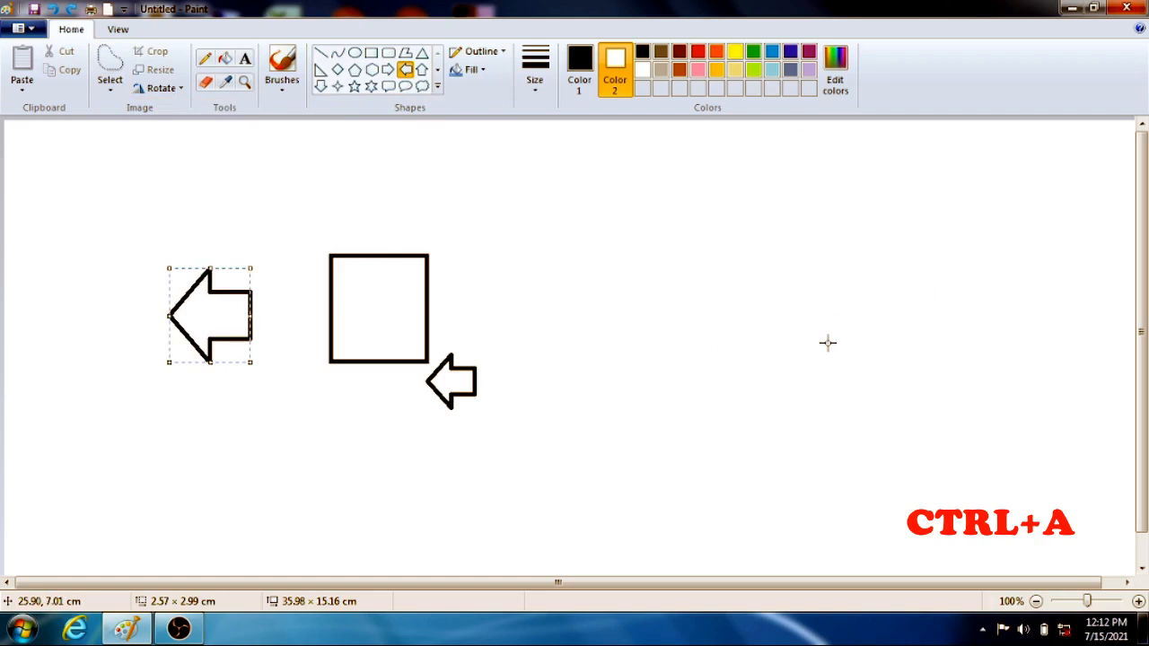
- Select the entire canvas and delete all the shapes on it
{"action": "key", "text": "ctrl+a"}
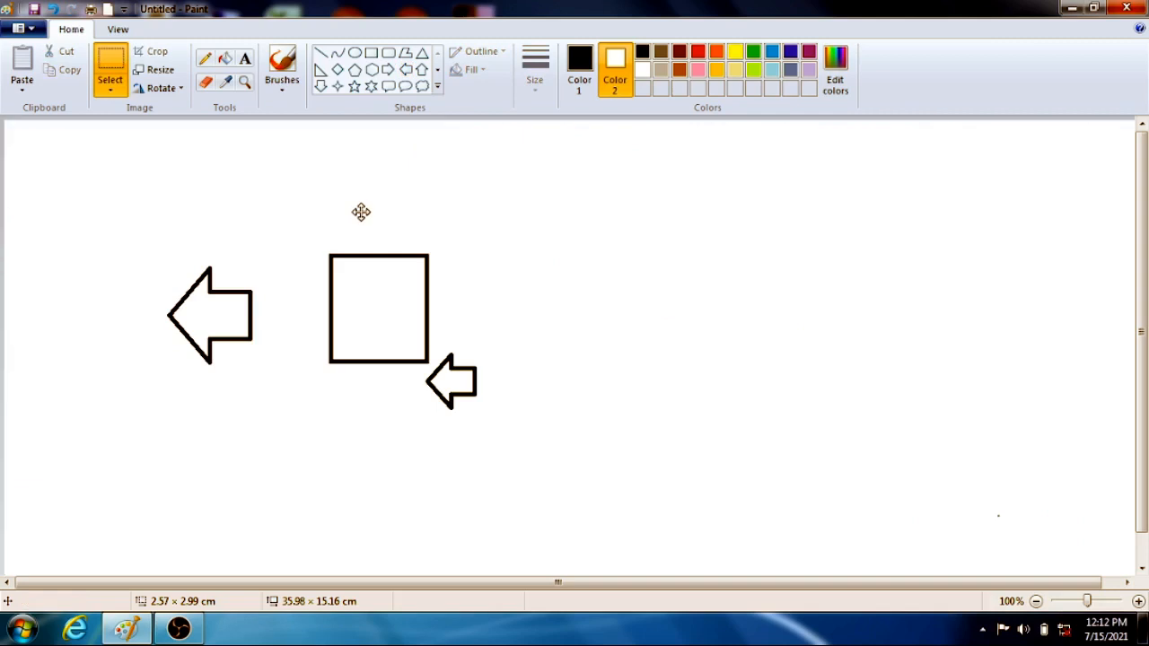
{"action": "left_click_drag", "start_coordinate": [362, 210], "coordinate": [384, 226]}
{"action": "key", "text": "Delete"}
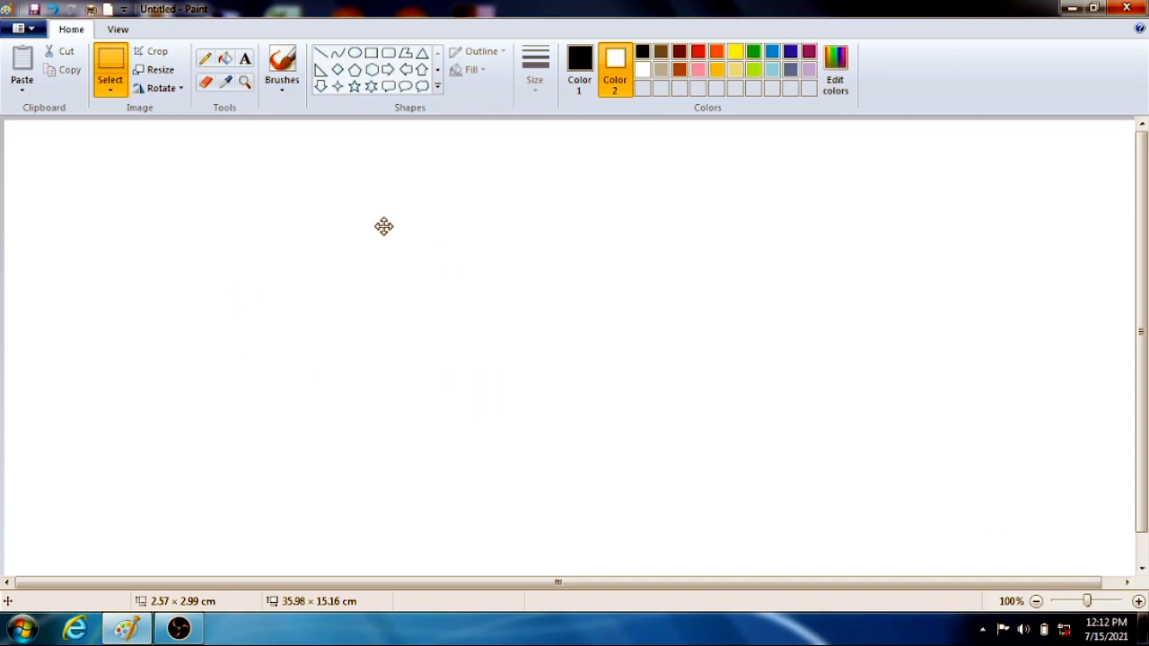
- Draw a rectangle about 2.88 × 3.54 cm on the empty canvas, look over the selection options, and deselect it
{"action": "left_click", "coordinate": [370, 55]}
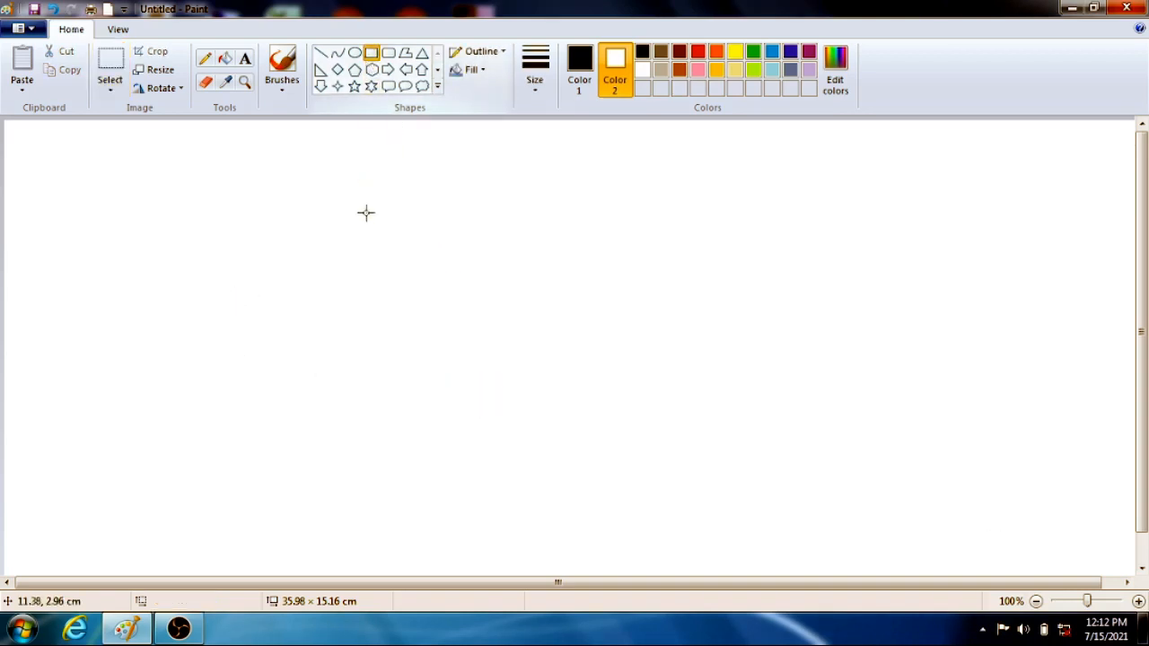
{"action": "left_click_drag", "start_coordinate": [364, 212], "coordinate": [457, 327]}
{"action": "left_click", "coordinate": [117, 94]}
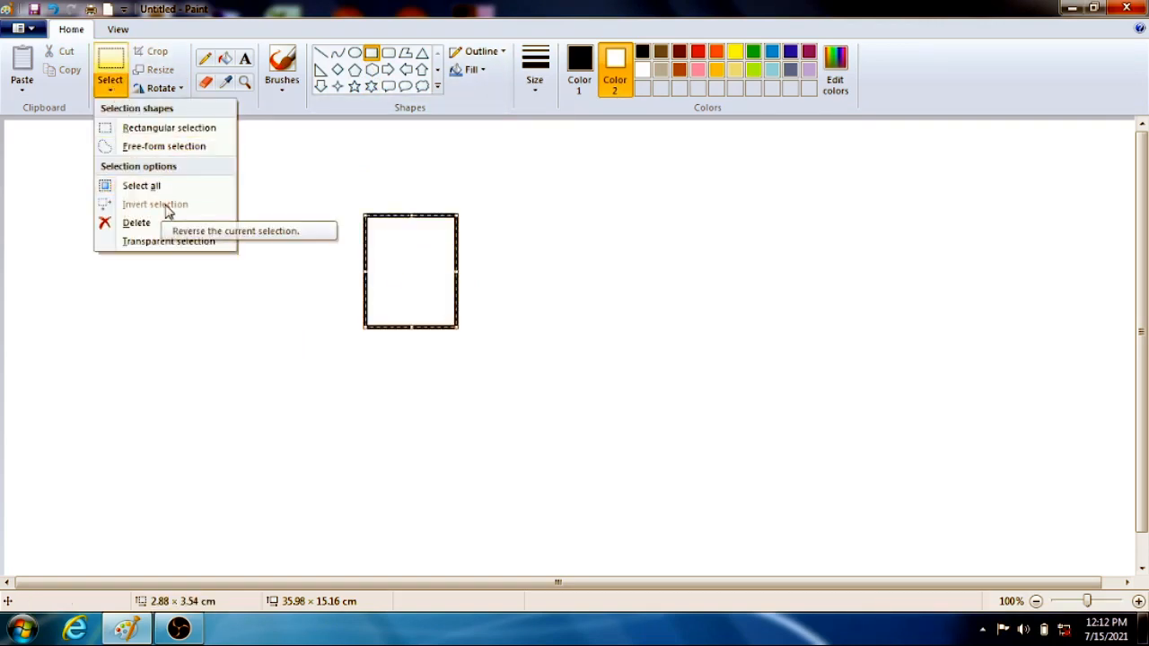
{"action": "left_click", "coordinate": [264, 209]}
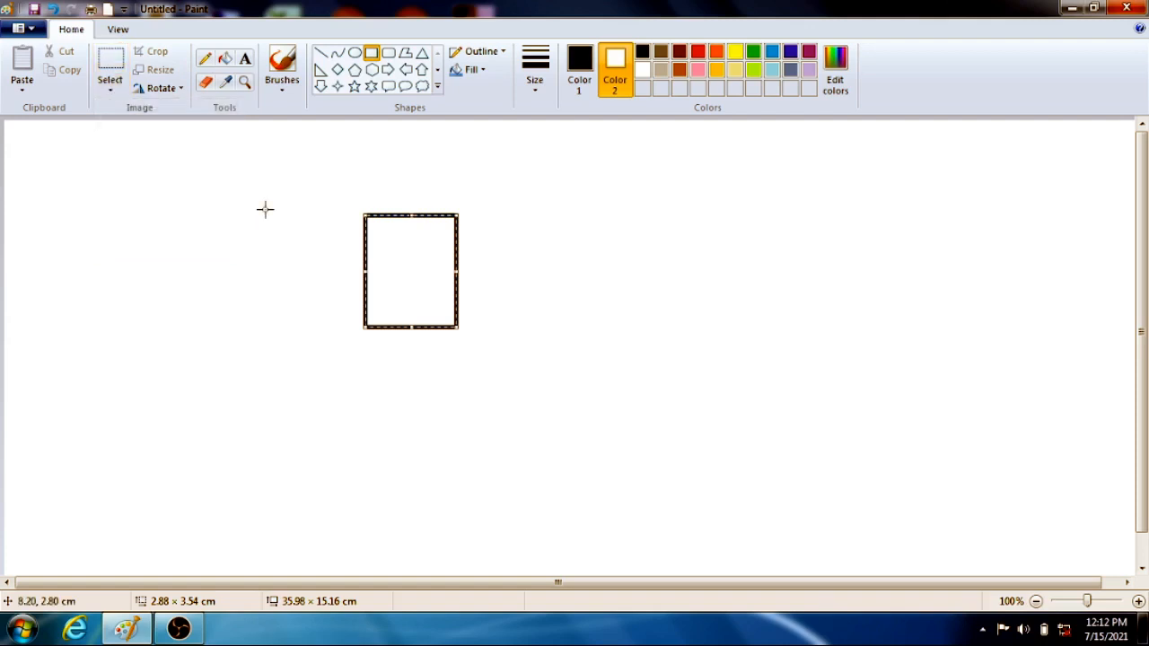
{"action": "left_click", "coordinate": [316, 210]}
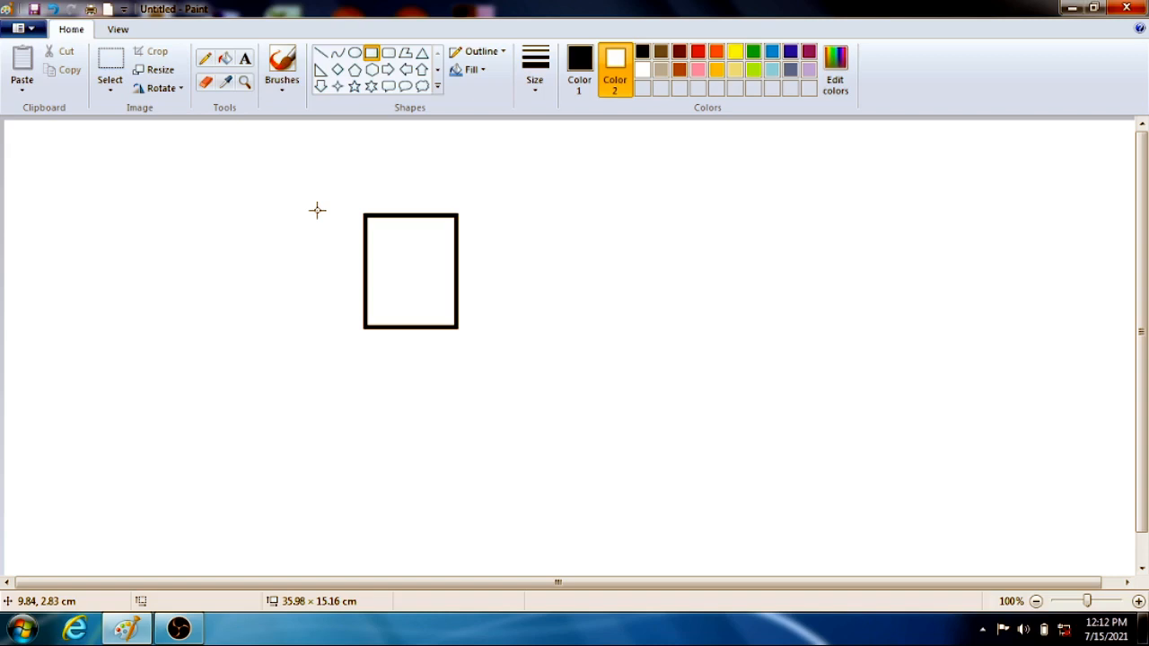
- Draw a four-point star about 1.88 × 1.98 cm beside the rectangle's left side and a second rectangle about 2.38 × 3.28 cm to its lower right
{"action": "left_click", "coordinate": [337, 85]}
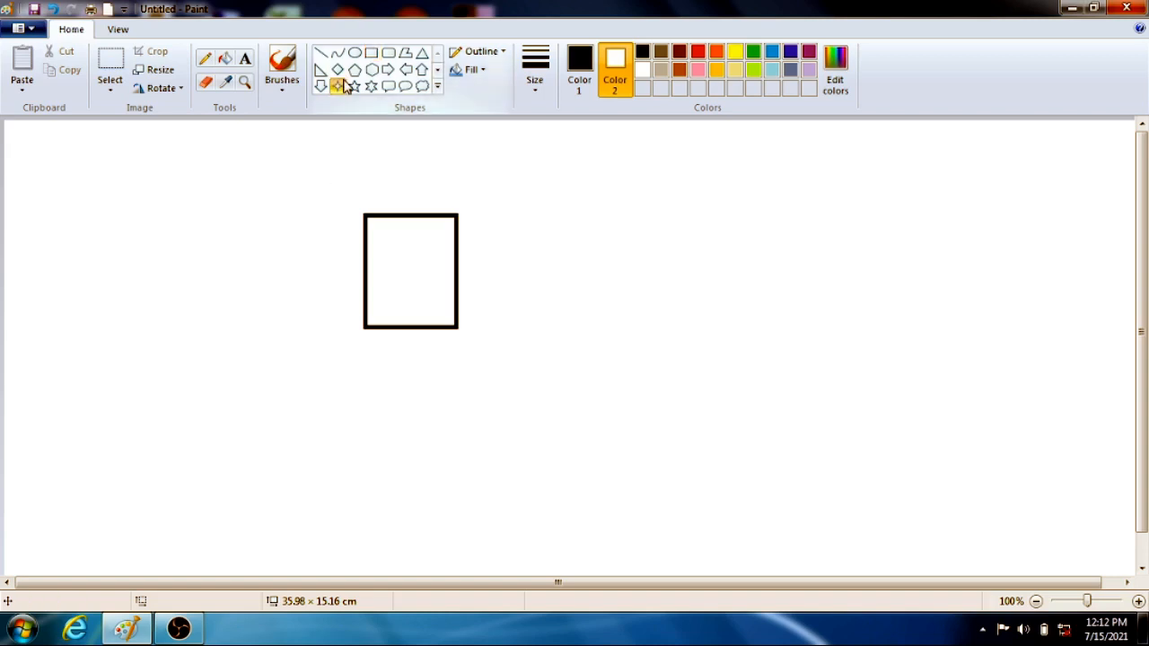
{"action": "left_click_drag", "start_coordinate": [259, 279], "coordinate": [319, 341]}
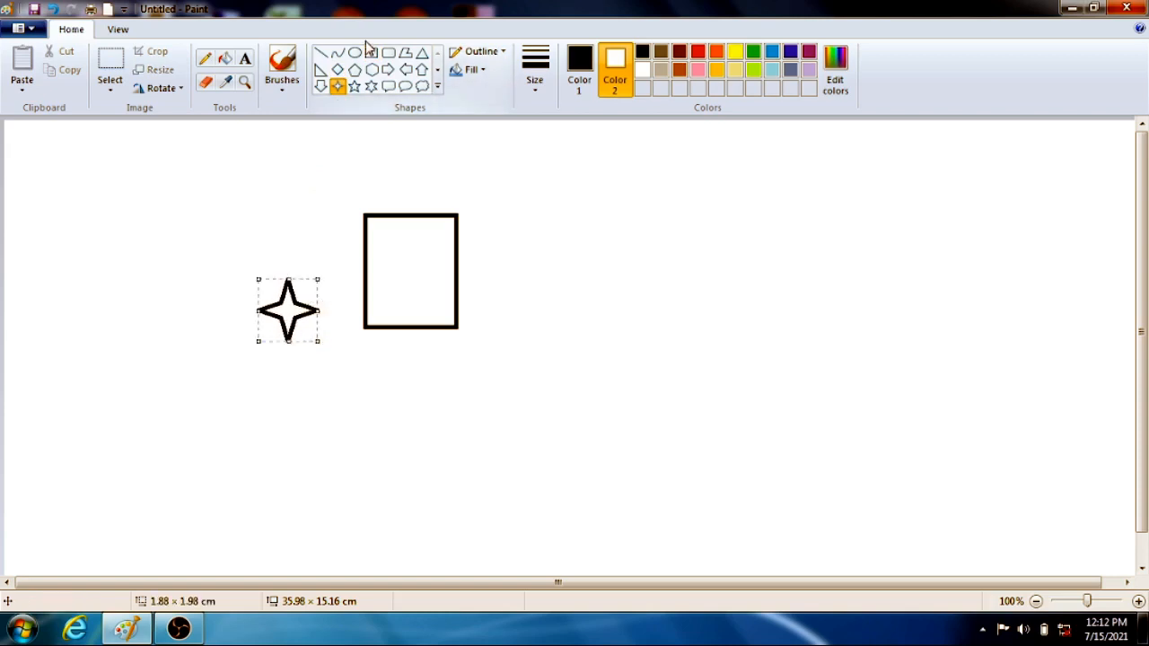
{"action": "left_click", "coordinate": [371, 52]}
{"action": "left_click_drag", "start_coordinate": [590, 298], "coordinate": [667, 404]}
- Draw a cloud callout below the first rectangle and a hexagon about 1.90 × 2.25 cm above the second rectangle
{"action": "left_click", "coordinate": [421, 85]}
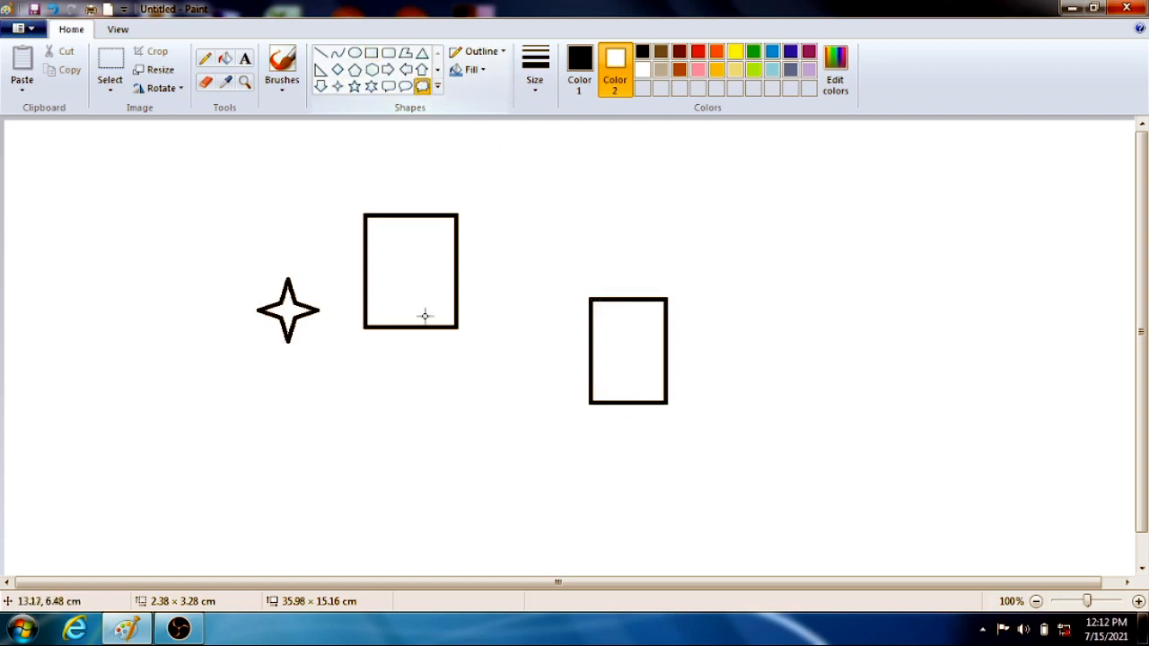
{"action": "left_click_drag", "start_coordinate": [400, 385], "coordinate": [481, 481]}
{"action": "left_click", "coordinate": [520, 360]}
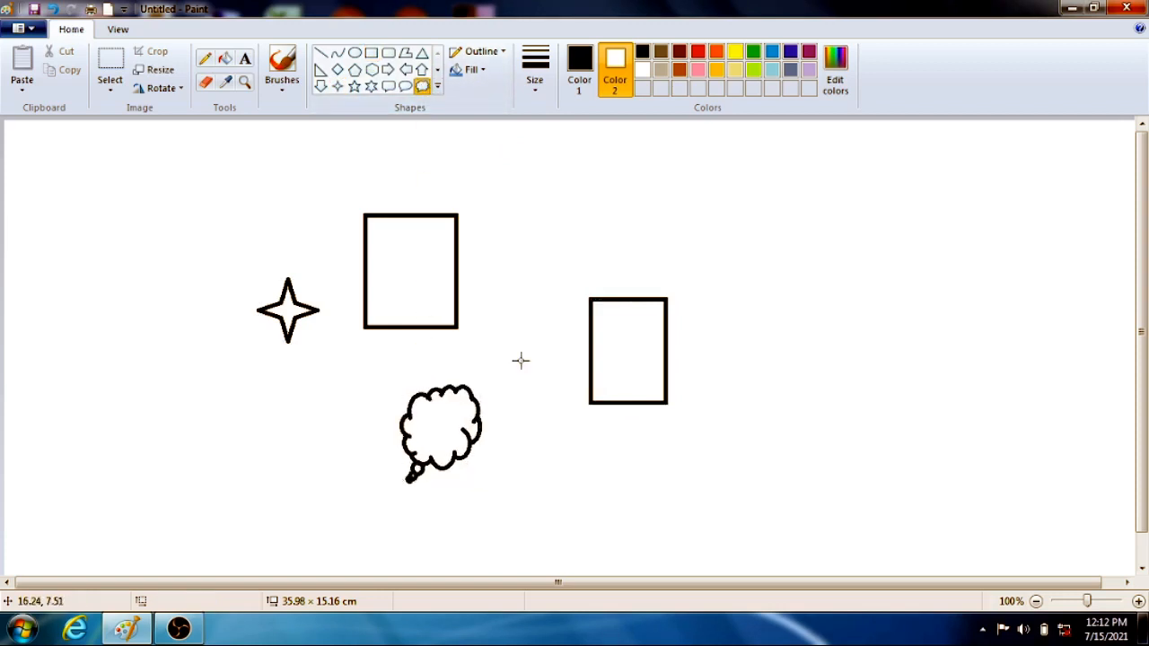
{"action": "left_click", "coordinate": [372, 69]}
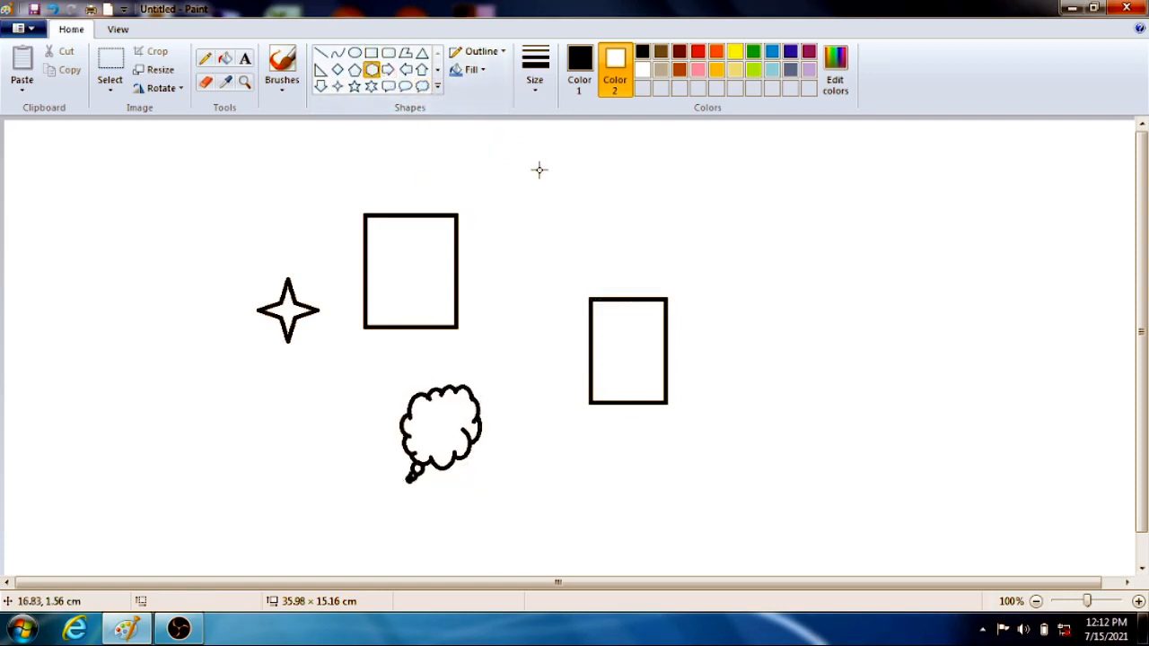
{"action": "left_click_drag", "start_coordinate": [539, 169], "coordinate": [599, 241]}
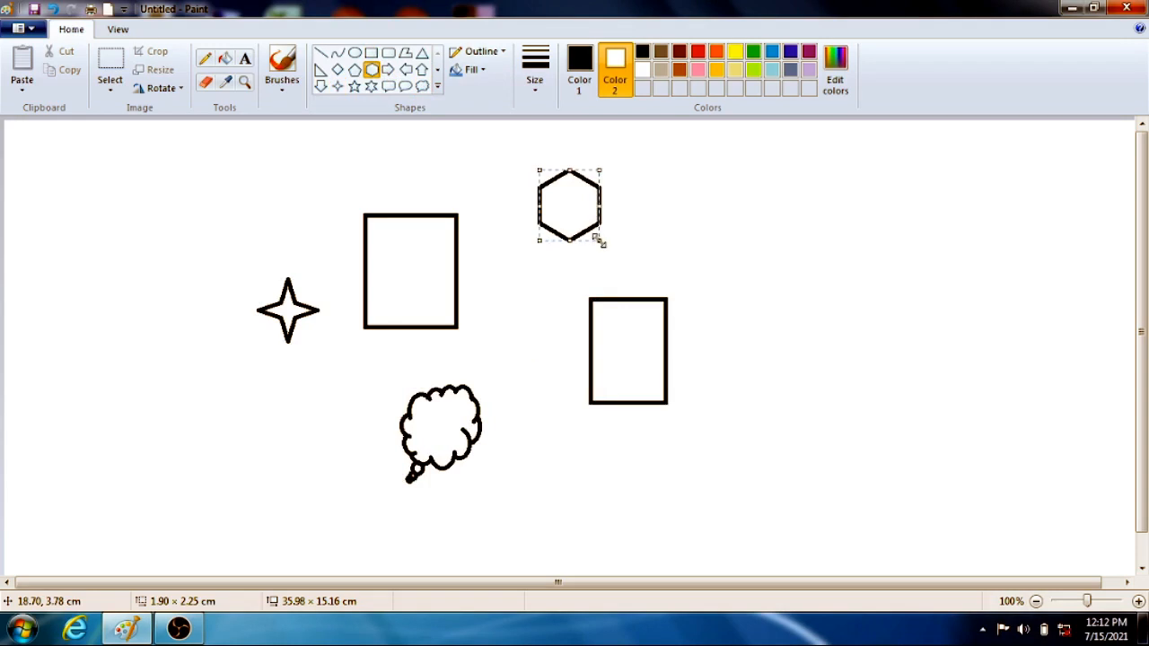
- Draw a six-point star about 2.91 × 2.65 cm and a diamond about 2.35 × 2.20 cm at the far left of the drawing, and deselect
{"action": "left_click", "coordinate": [371, 86]}
{"action": "left_click_drag", "start_coordinate": [101, 205], "coordinate": [194, 291]}
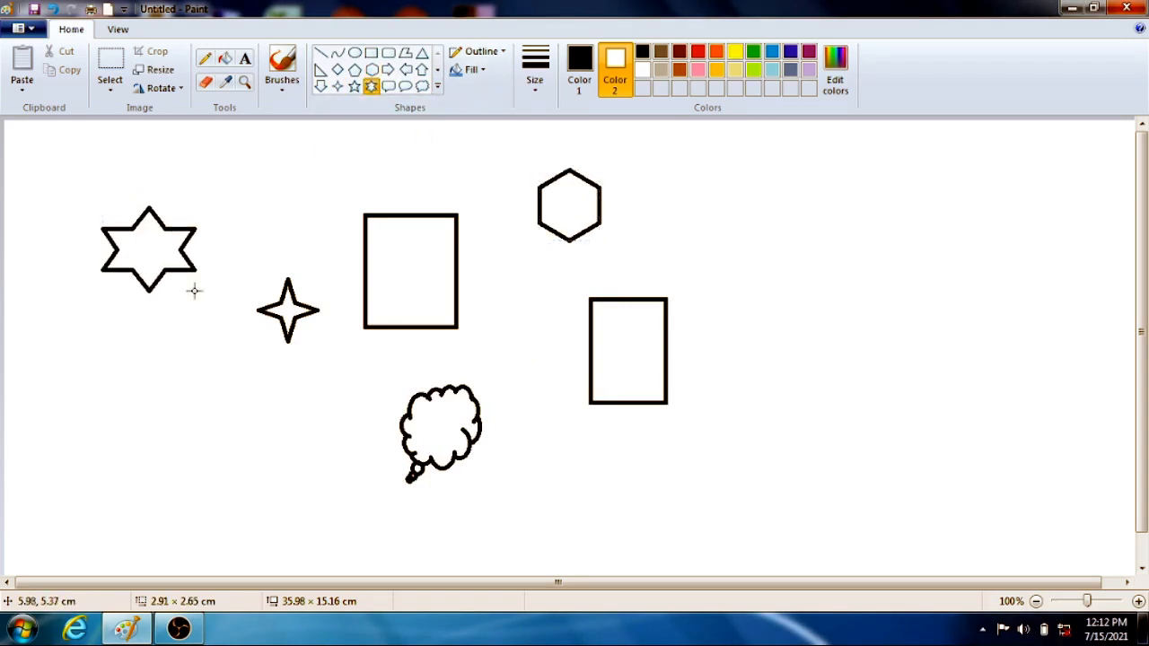
{"action": "left_click", "coordinate": [338, 69]}
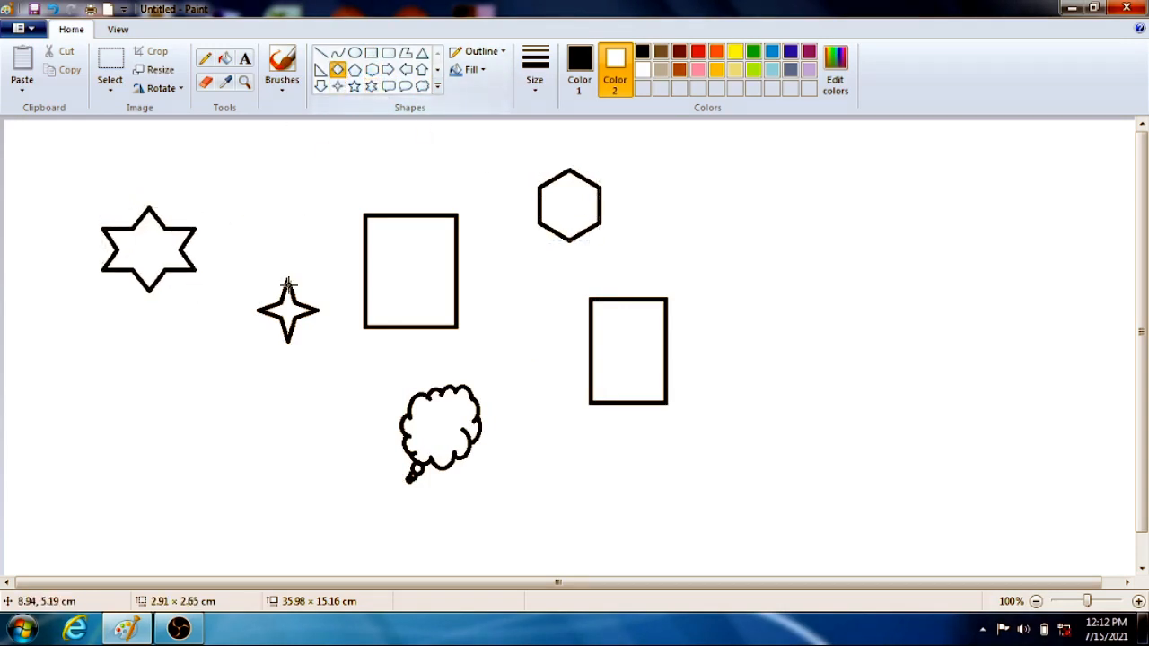
{"action": "left_click_drag", "start_coordinate": [149, 416], "coordinate": [225, 487]}
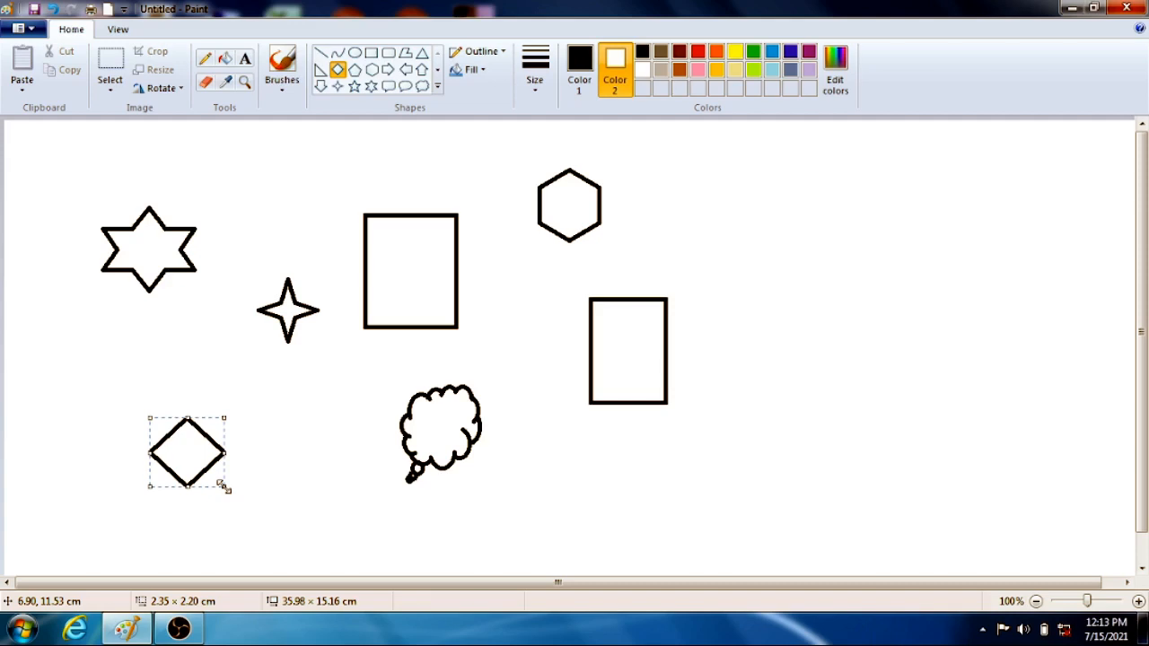
{"action": "left_click", "coordinate": [290, 442]}
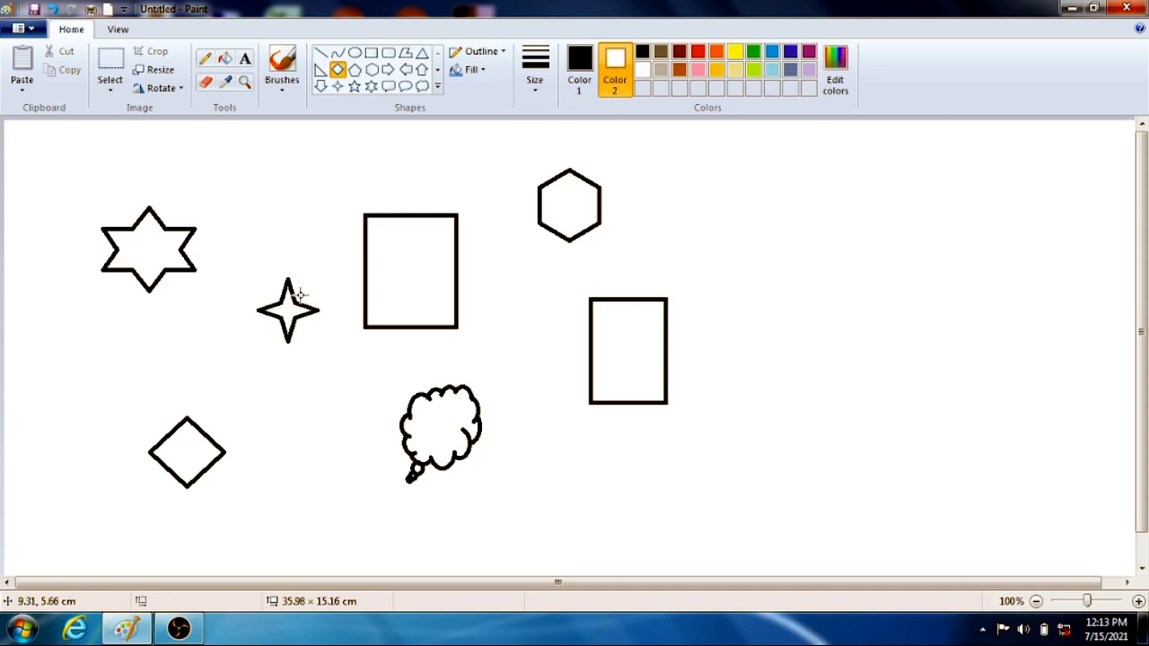
- Enclose the four-point star in a rectangular selection, invert the selection, and delete all the other shapes
{"action": "left_click", "coordinate": [110, 63]}
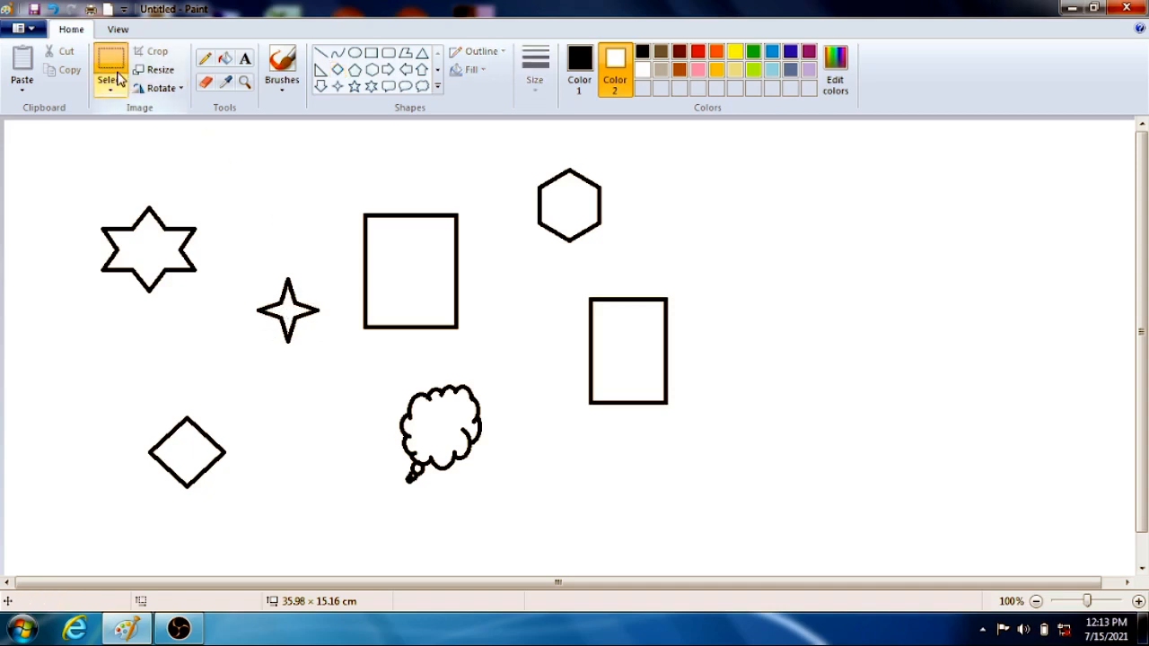
{"action": "left_click_drag", "start_coordinate": [243, 251], "coordinate": [343, 368]}
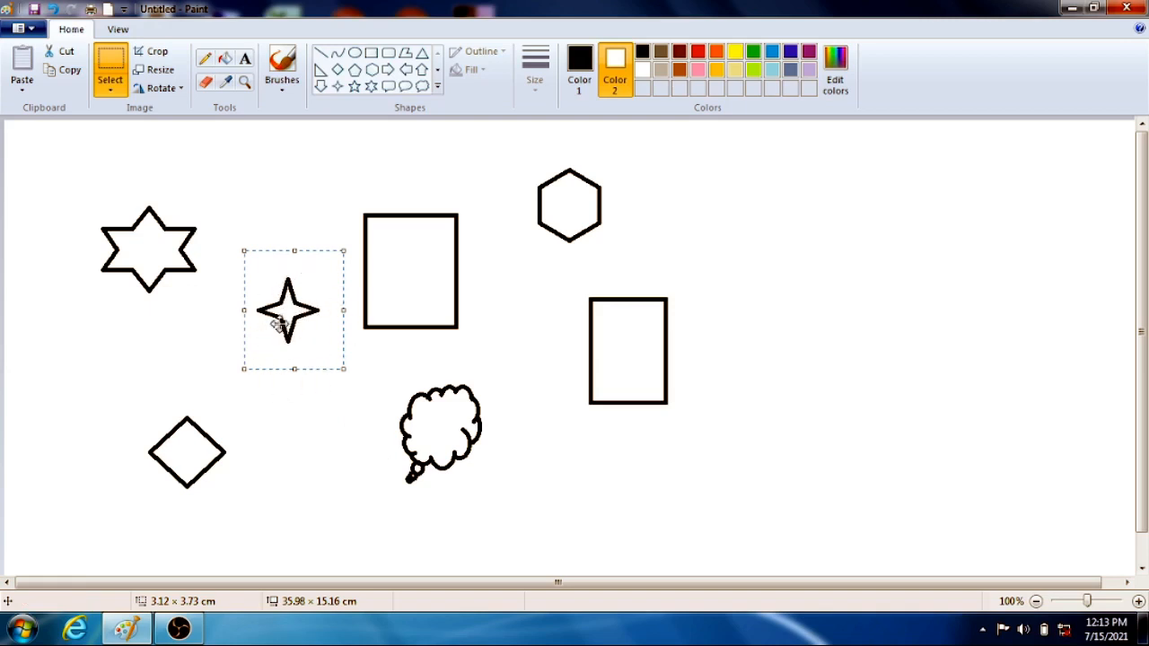
{"action": "left_click", "coordinate": [113, 88]}
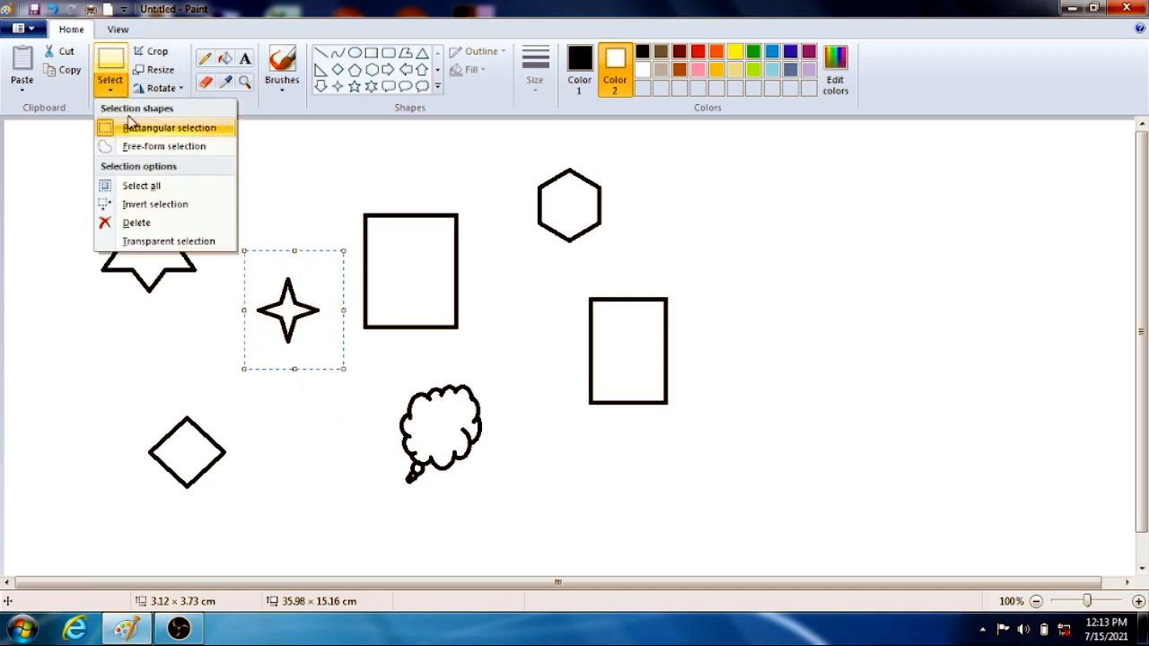
{"action": "left_click", "coordinate": [148, 204]}
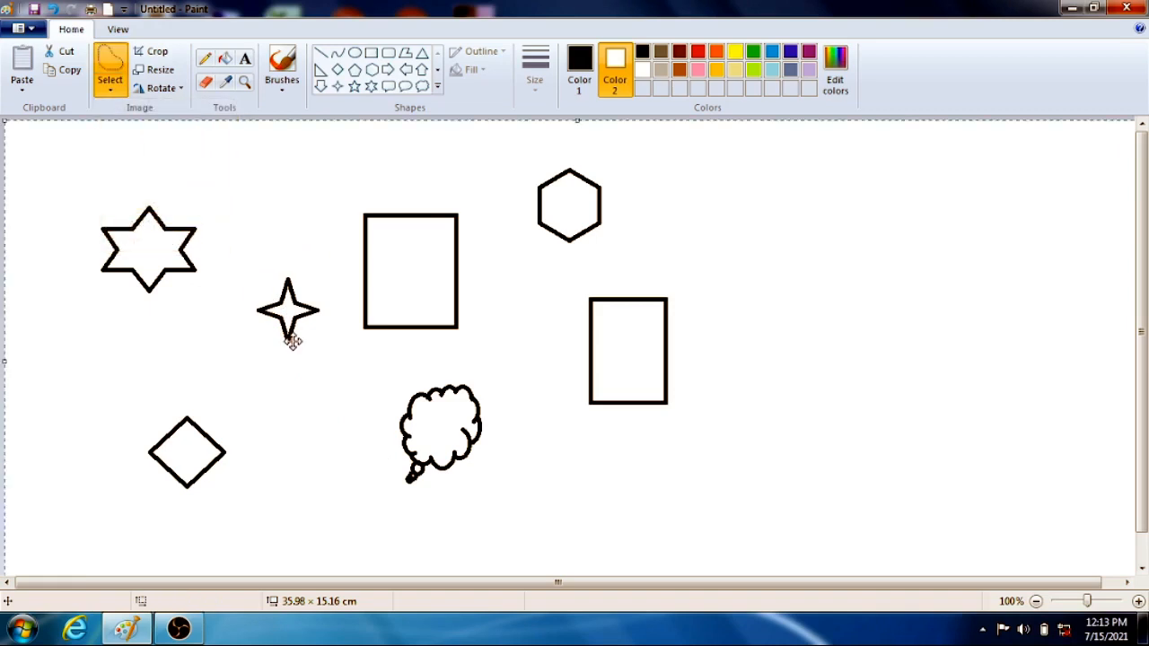
{"action": "key", "text": "Delete"}
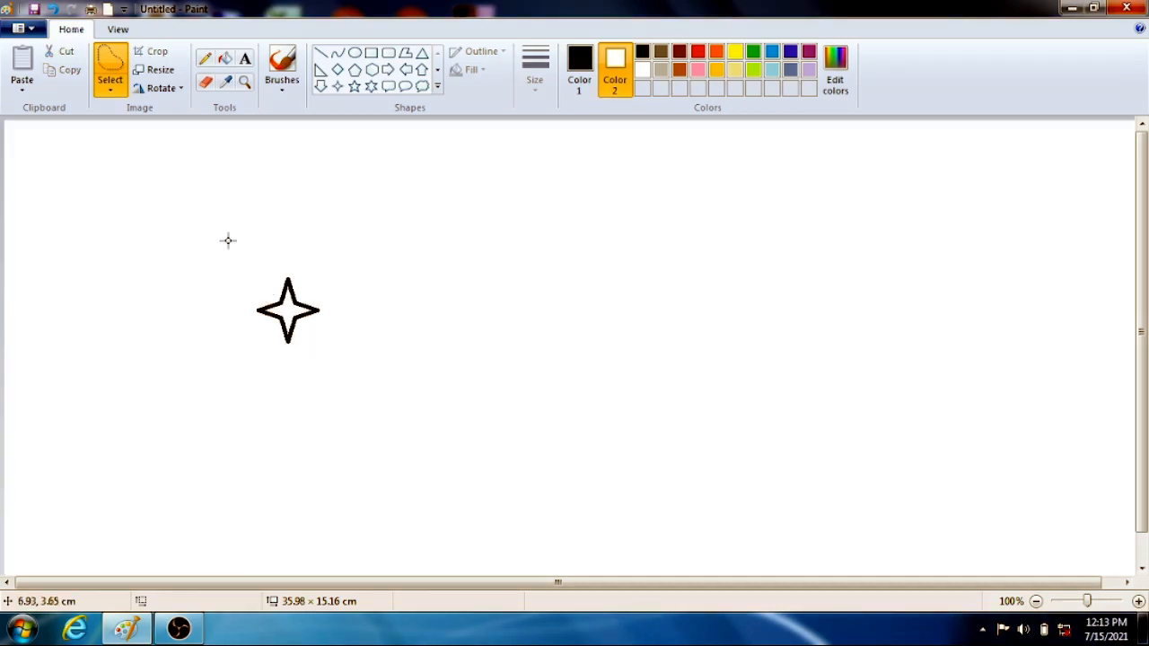
- Review the selection options without choosing any, and draw a tall diamond about 3.49 × 4.66 cm to the right of the four-point star
{"action": "left_click", "coordinate": [109, 93]}
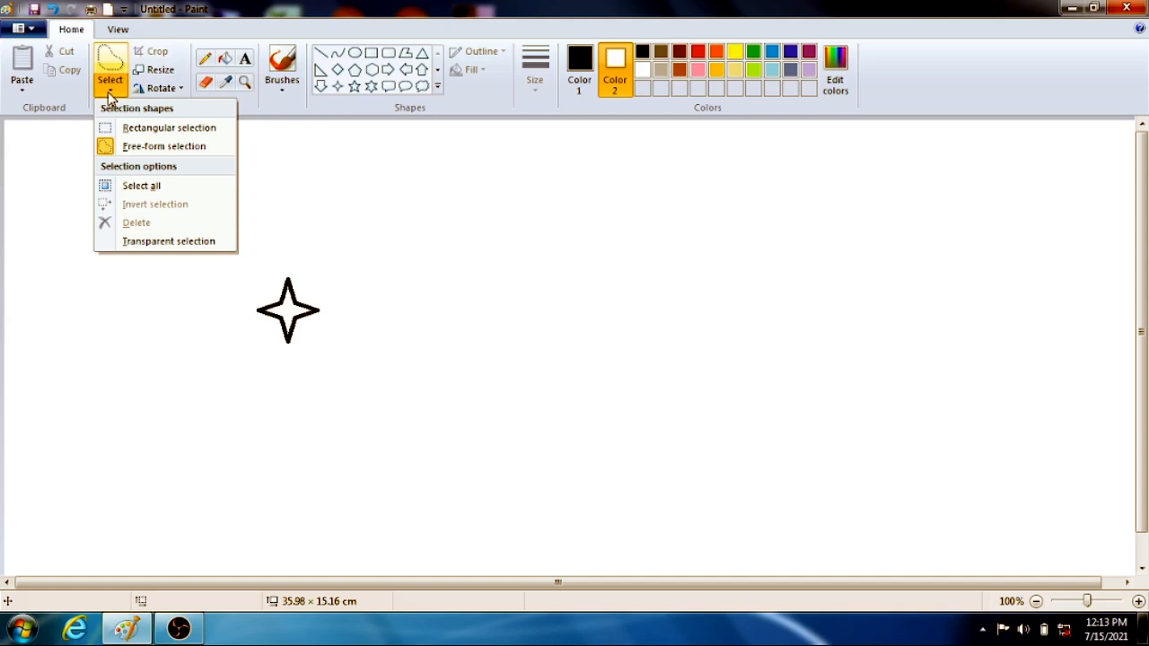
{"action": "left_click", "coordinate": [285, 211]}
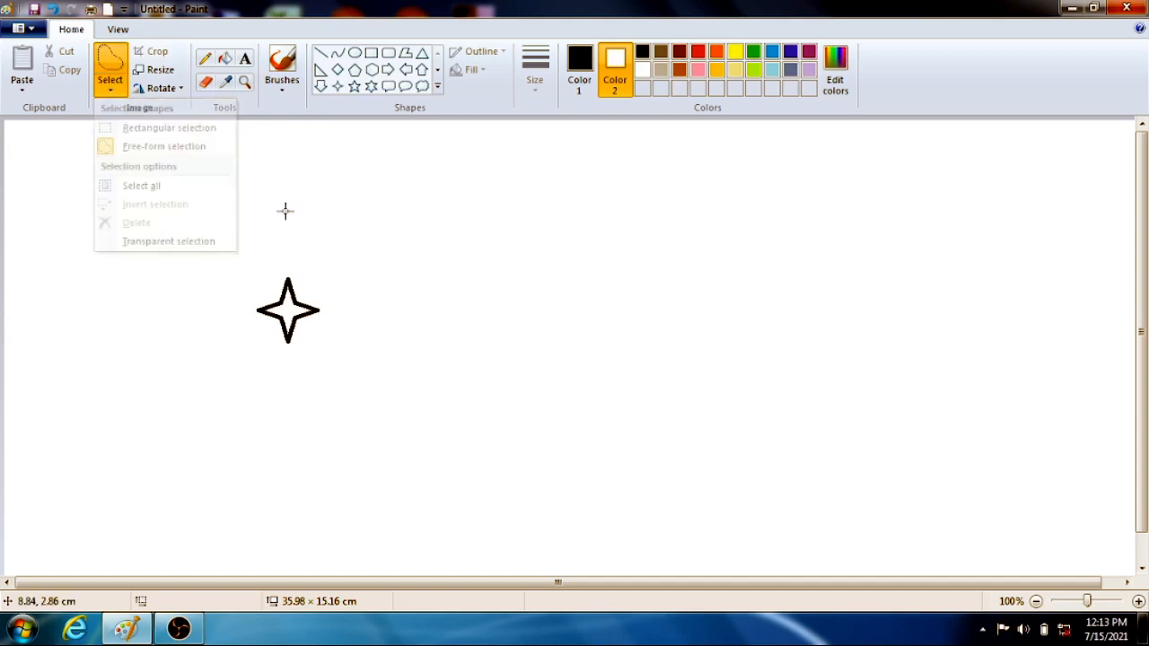
{"action": "left_click", "coordinate": [336, 69]}
{"action": "left_click_drag", "start_coordinate": [406, 234], "coordinate": [519, 381]}
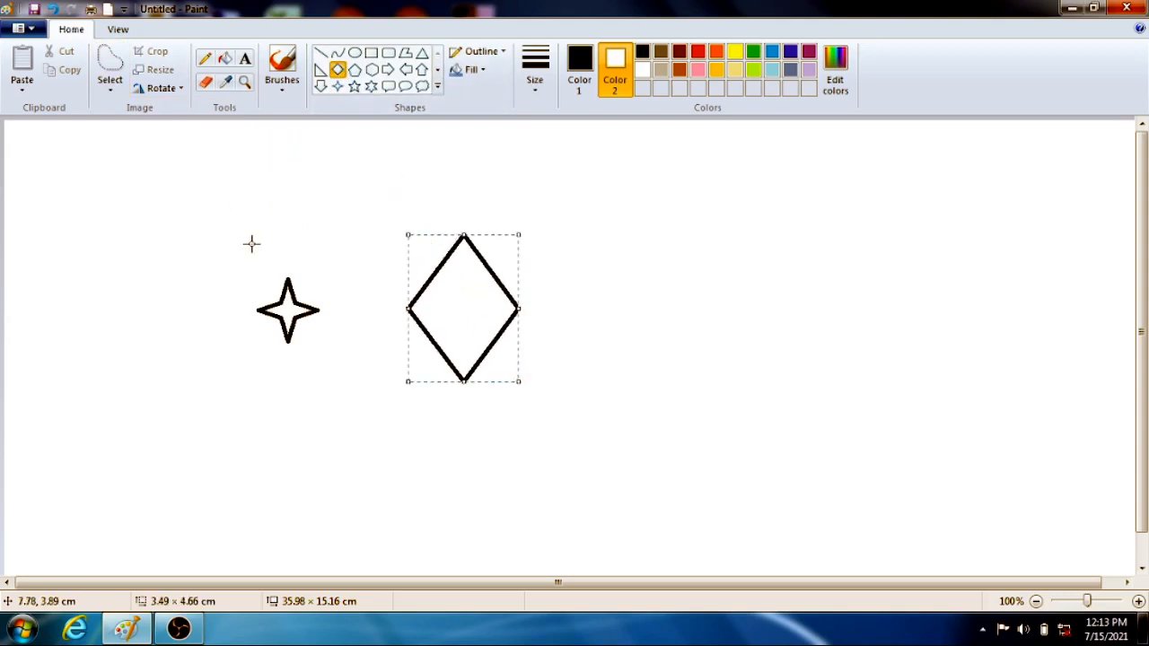
- Draw a flat diamond about 4.76 × 1.19 cm cut off by the canvas's upper edge, and try to delete it
{"action": "left_click_drag", "start_coordinate": [263, 133], "coordinate": [101, 93]}
{"action": "left_click", "coordinate": [110, 85]}
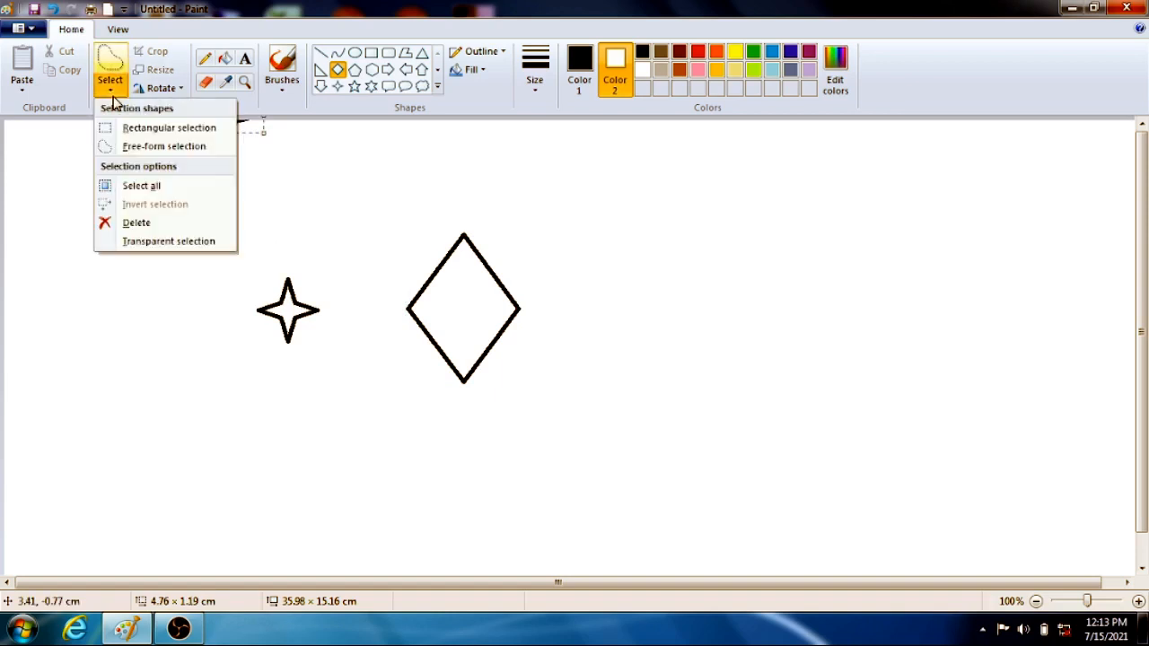
{"action": "left_click", "coordinate": [139, 223]}
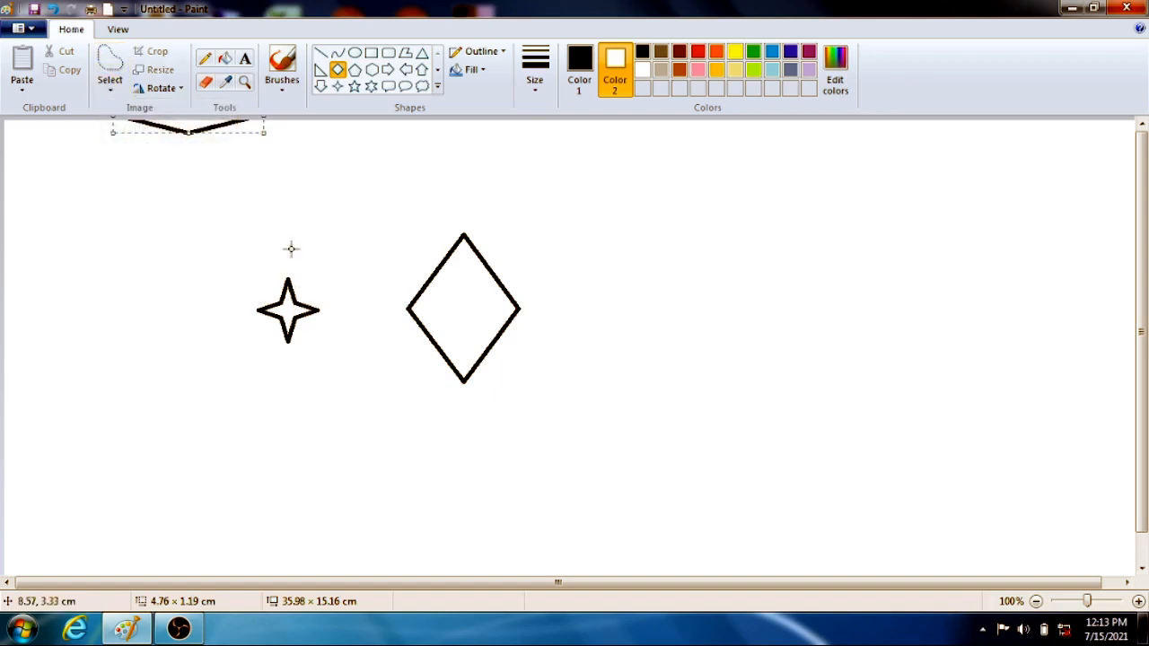
- Outline a free-form selection around the four-point star and delete it
{"action": "left_click", "coordinate": [109, 61]}
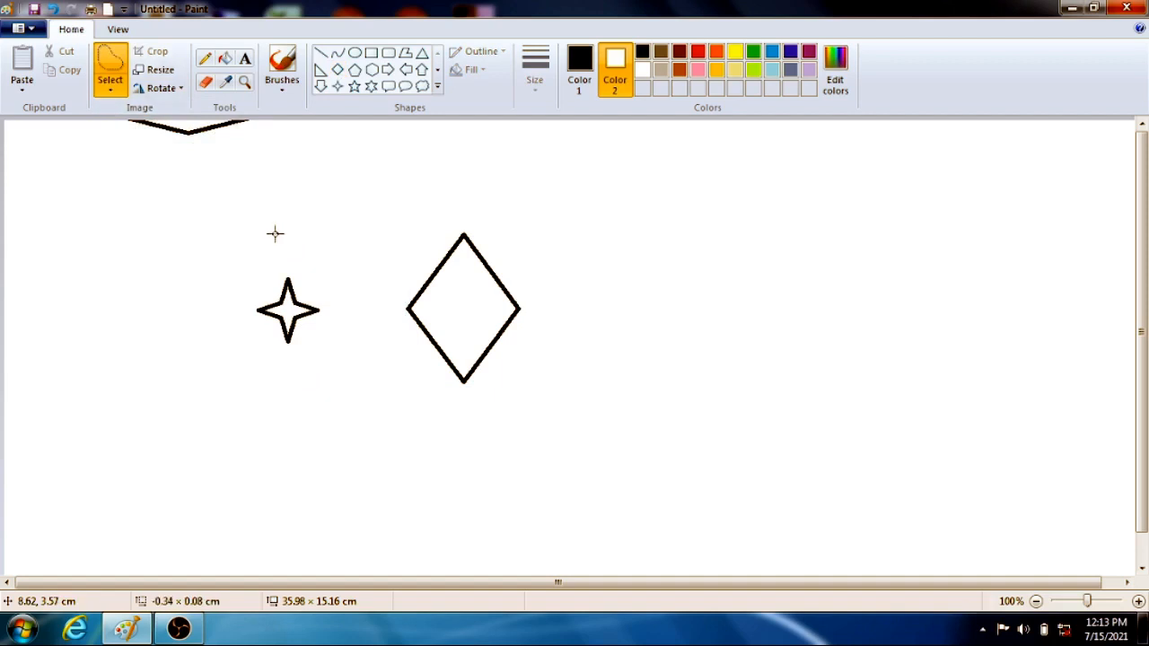
{"action": "mouse_move", "coordinate": [275, 234]}
{"action": "left_mouse_down"}
{"action": "mouse_move", "coordinate": [352, 359]}
{"action": "mouse_move", "coordinate": [311, 251]}
{"action": "mouse_move", "coordinate": [264, 213]}
{"action": "left_mouse_up"}
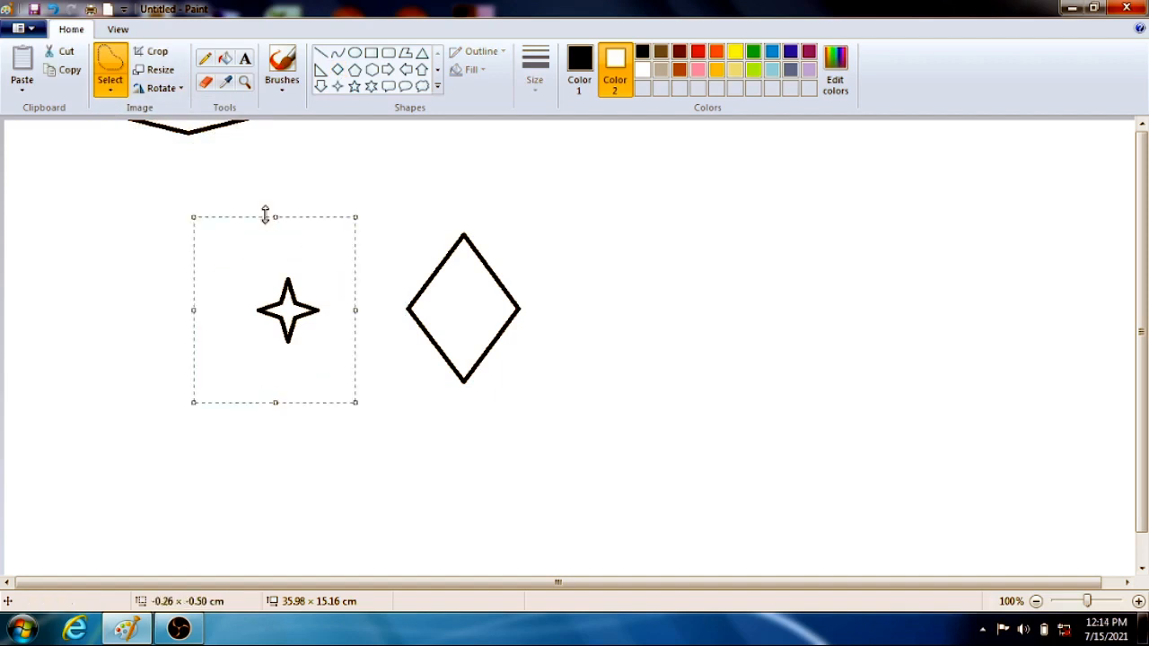
{"action": "left_click", "coordinate": [111, 86]}
{"action": "left_click", "coordinate": [134, 223]}
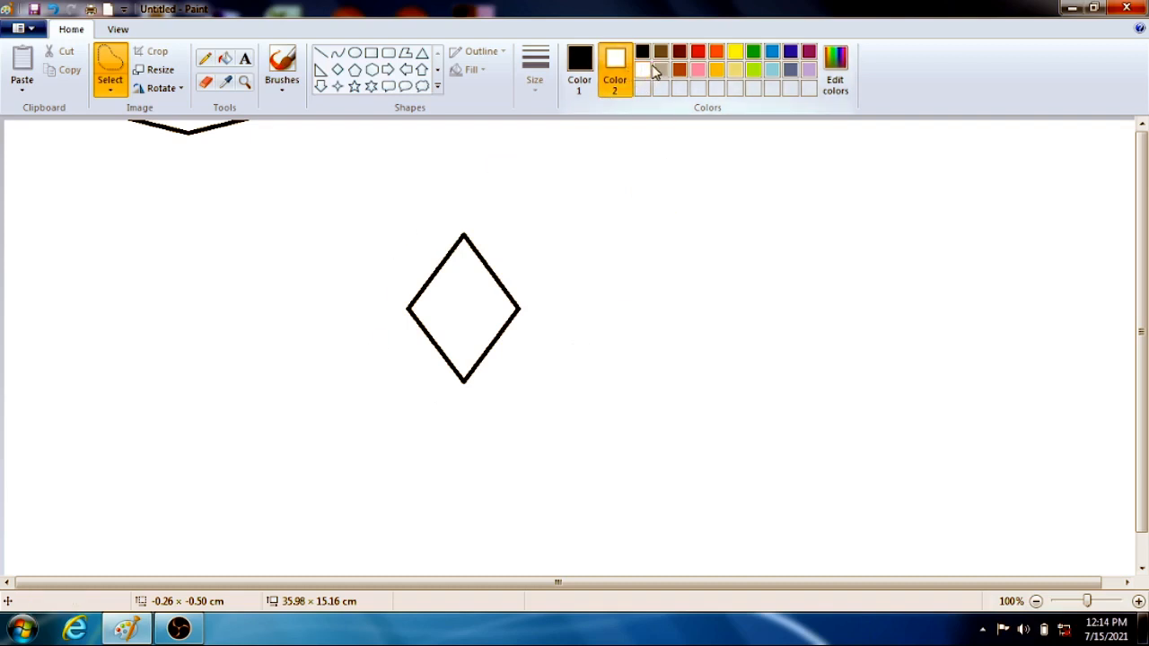
- Set Color 2 to red, try a free-form selection at the tall diamond's upper tip, and undo the change
{"action": "left_click", "coordinate": [698, 54]}
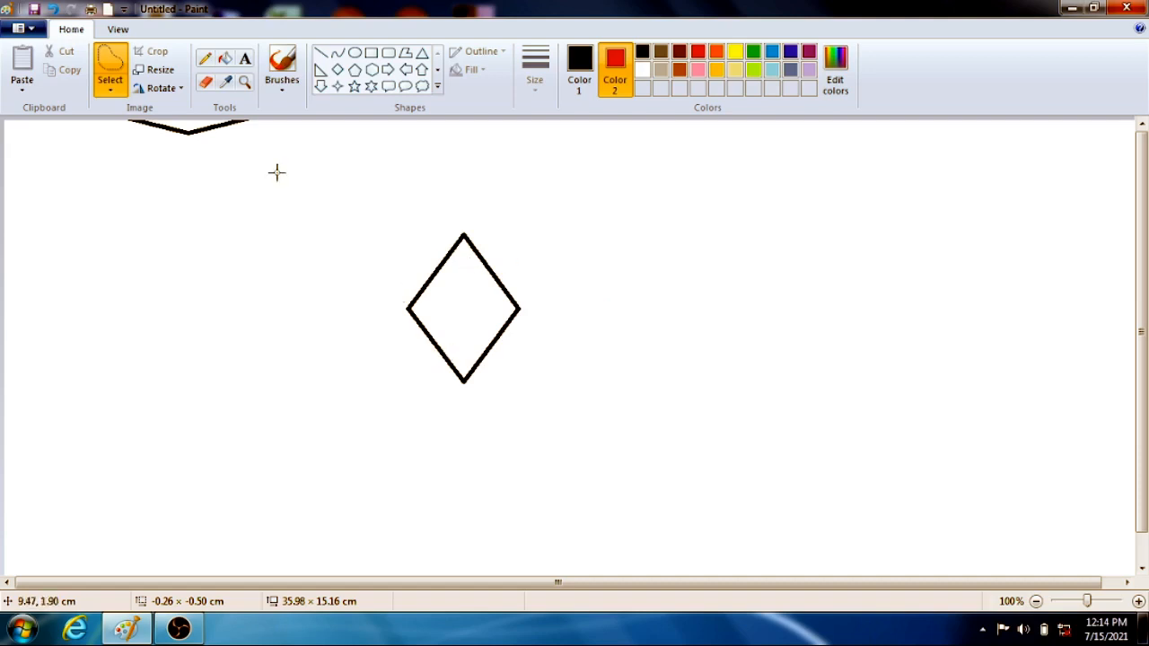
{"action": "mouse_move", "coordinate": [400, 192]}
{"action": "left_mouse_down"}
{"action": "mouse_move", "coordinate": [657, 322]}
{"action": "mouse_move", "coordinate": [473, 163]}
{"action": "mouse_move", "coordinate": [397, 225]}
{"action": "mouse_move", "coordinate": [423, 261]}
{"action": "mouse_move", "coordinate": [187, 318]}
{"action": "mouse_move", "coordinate": [233, 394]}
{"action": "mouse_move", "coordinate": [349, 367]}
{"action": "mouse_move", "coordinate": [545, 261]}
{"action": "mouse_move", "coordinate": [579, 176]}
{"action": "mouse_move", "coordinate": [393, 186]}
{"action": "mouse_move", "coordinate": [368, 290]}
{"action": "mouse_move", "coordinate": [492, 323]}
{"action": "mouse_move", "coordinate": [494, 231]}
{"action": "mouse_move", "coordinate": [395, 262]}
{"action": "mouse_move", "coordinate": [468, 290]}
{"action": "mouse_move", "coordinate": [417, 232]}
{"action": "mouse_move", "coordinate": [517, 263]}
{"action": "mouse_move", "coordinate": [441, 248]}
{"action": "mouse_move", "coordinate": [496, 224]}
{"action": "mouse_move", "coordinate": [467, 236]}
{"action": "left_mouse_up"}
{"action": "key", "text": "ctrl+z"}
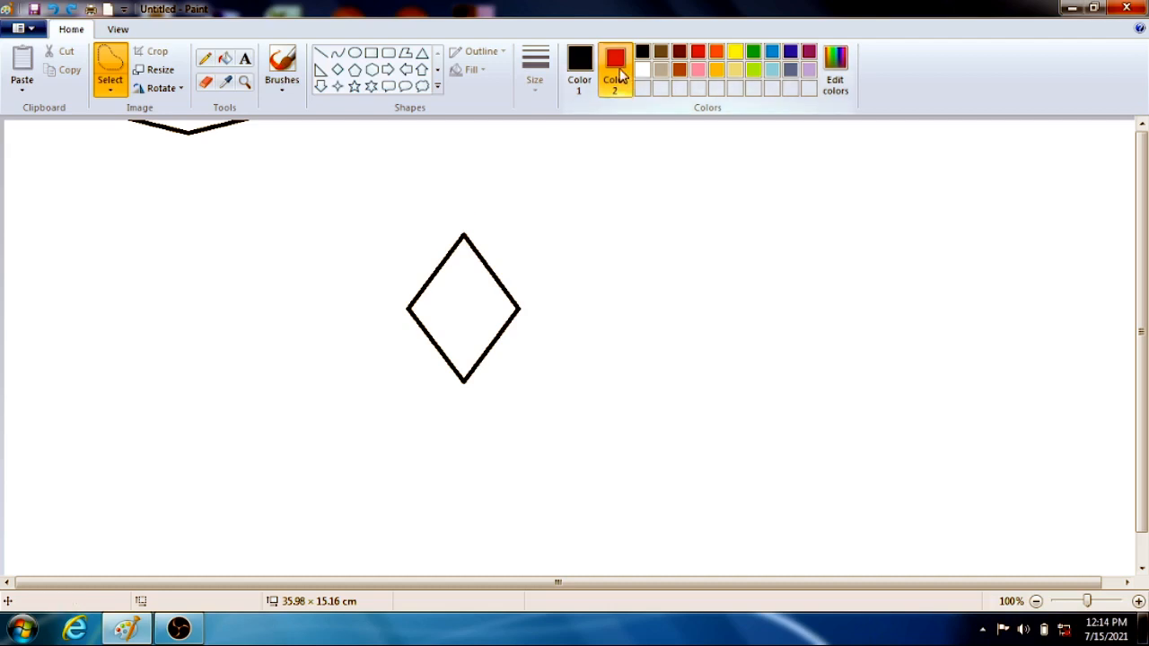
- Draw two six-point stars outlined in orange as Color 1, one about 3.52 × 3.41 cm right of the diamond and one left of it
{"action": "left_click", "coordinate": [370, 86]}
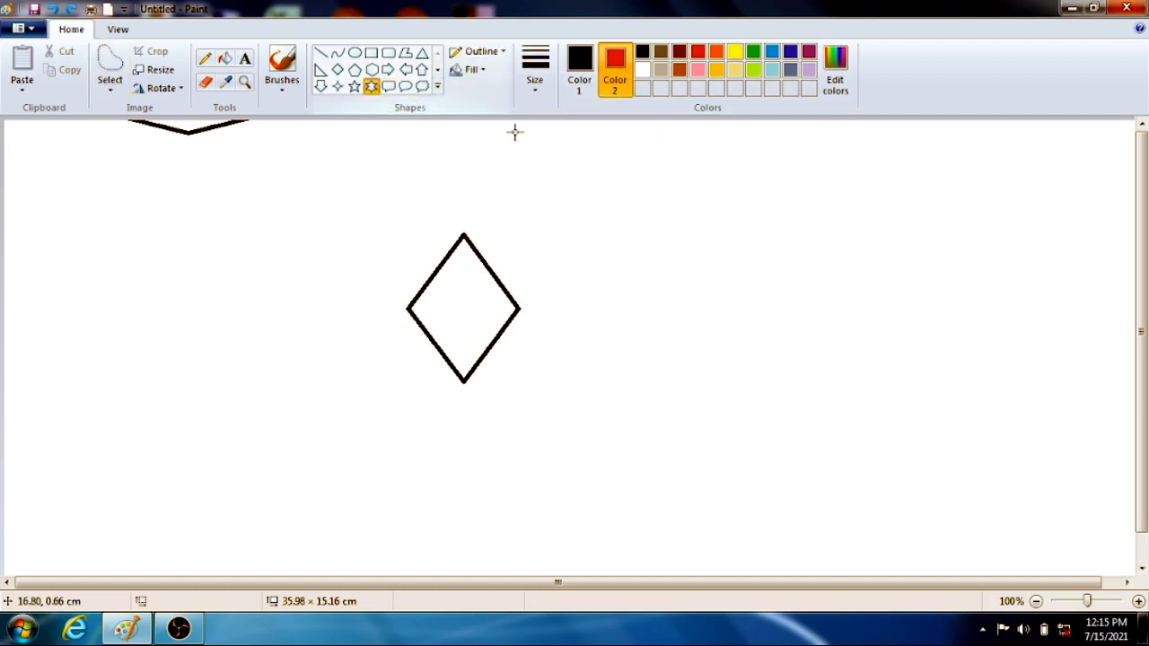
{"action": "left_click_drag", "start_coordinate": [607, 189], "coordinate": [719, 297]}
{"action": "left_click", "coordinate": [579, 68]}
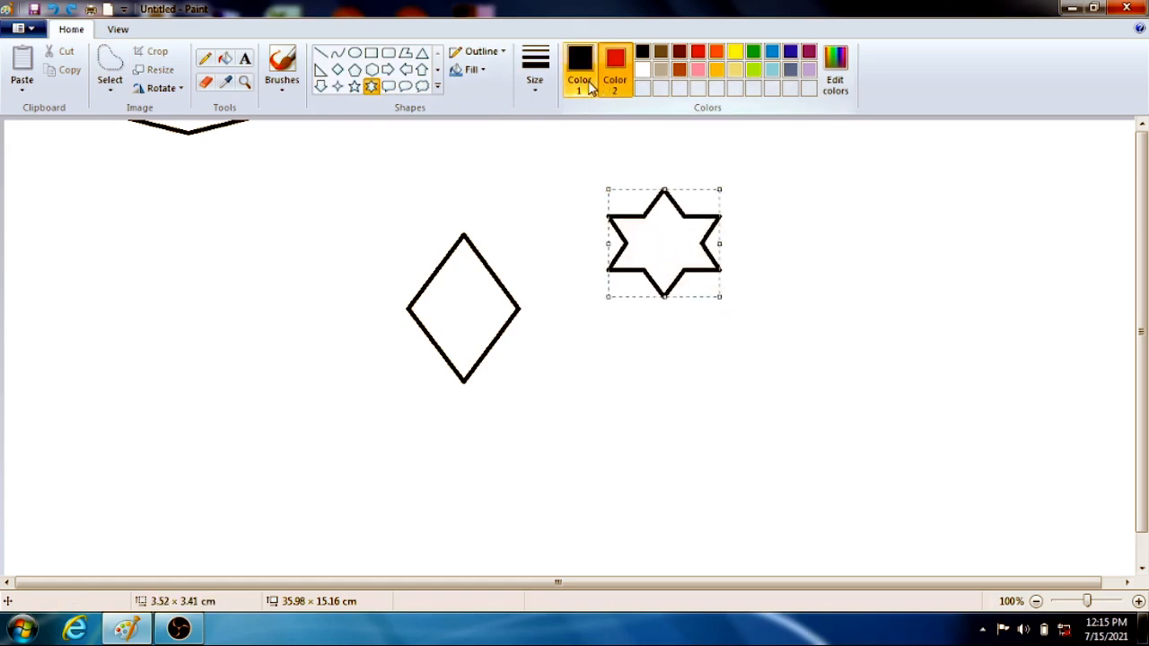
{"action": "left_click", "coordinate": [717, 51]}
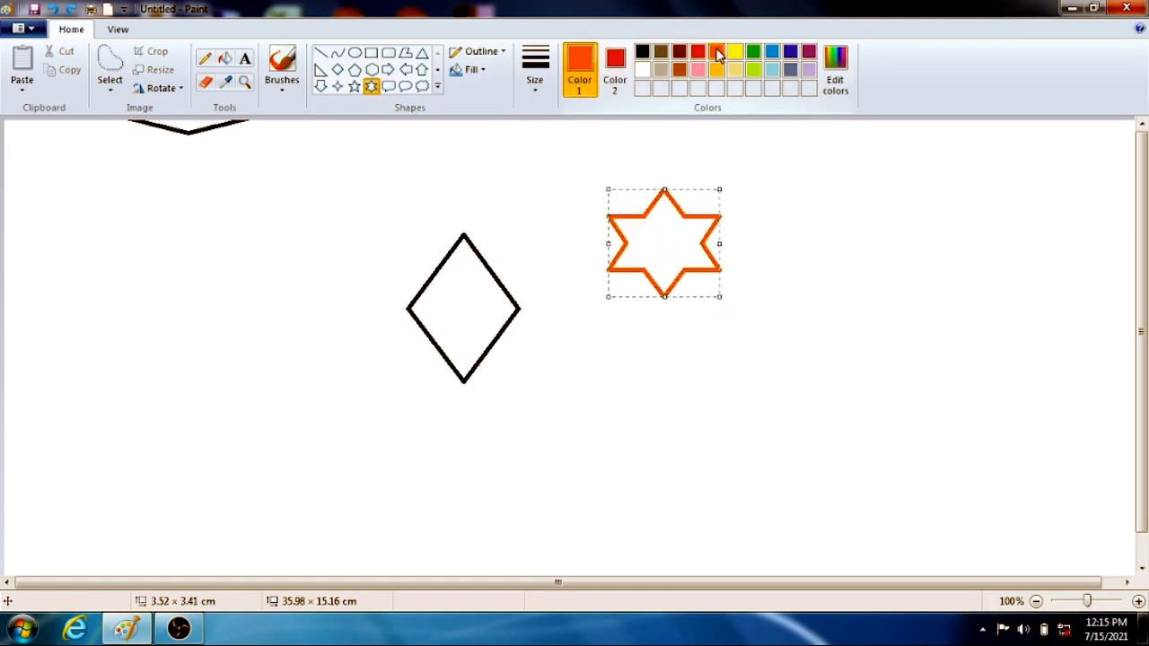
{"action": "left_click_drag", "start_coordinate": [274, 275], "coordinate": [167, 398]}
{"action": "left_click", "coordinate": [362, 226]}
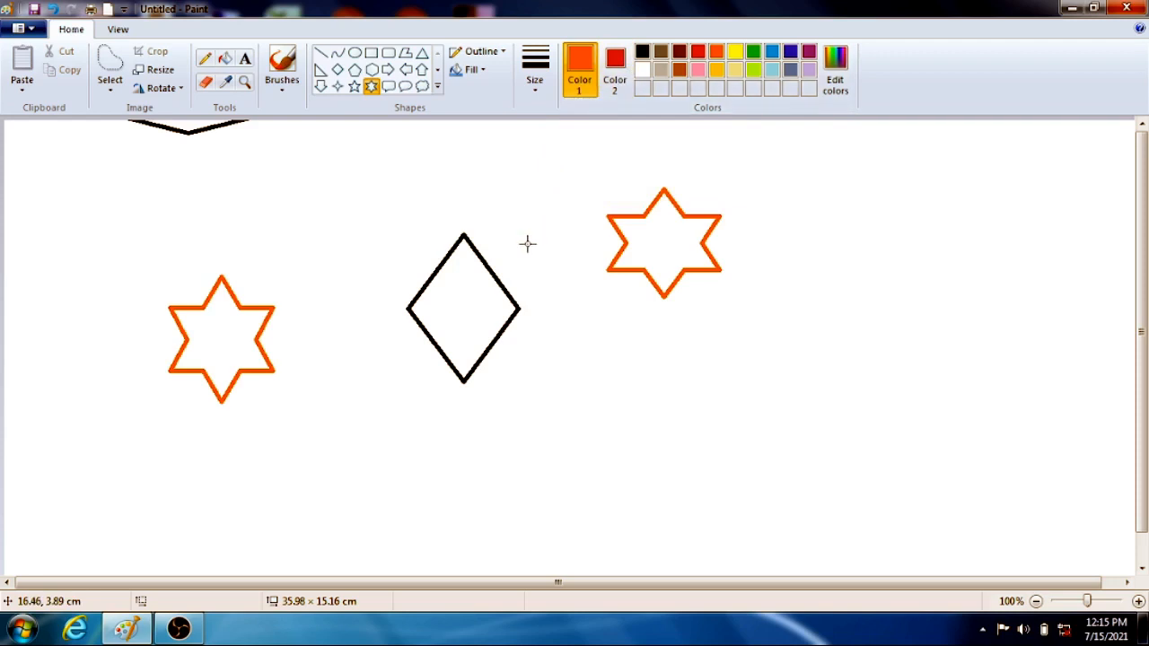
- Draw an orange left-pointing arrow about 2.25 × 3.52 cm and place it between the left star and the diamond
{"action": "left_click", "coordinate": [404, 69]}
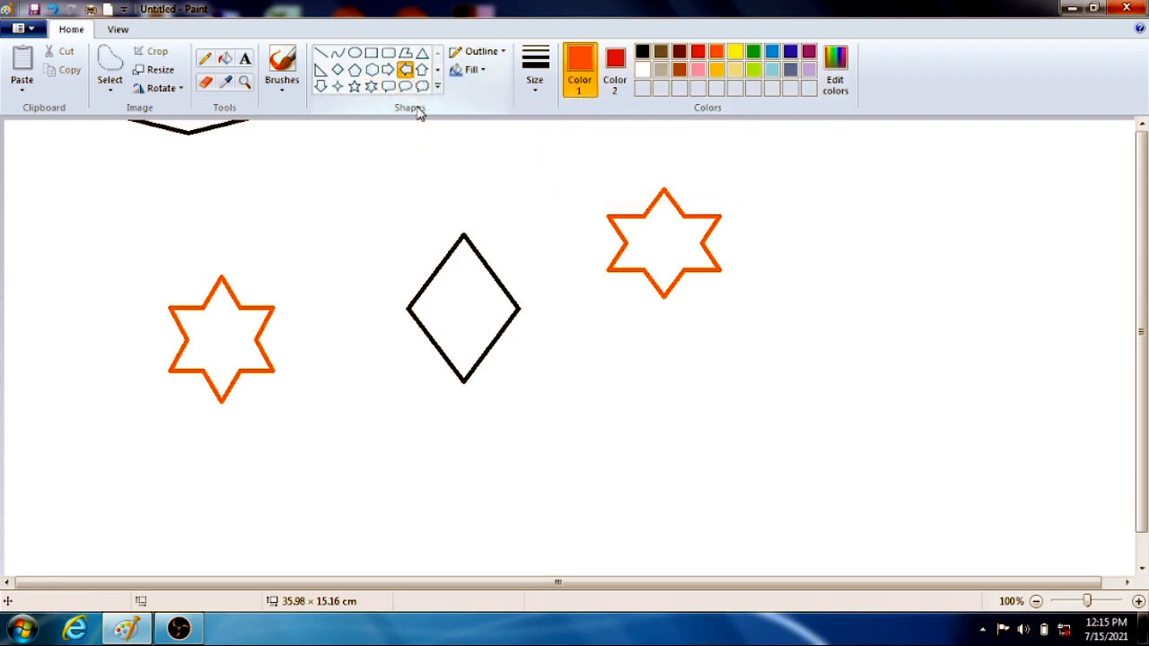
{"action": "left_click_drag", "start_coordinate": [351, 207], "coordinate": [424, 318]}
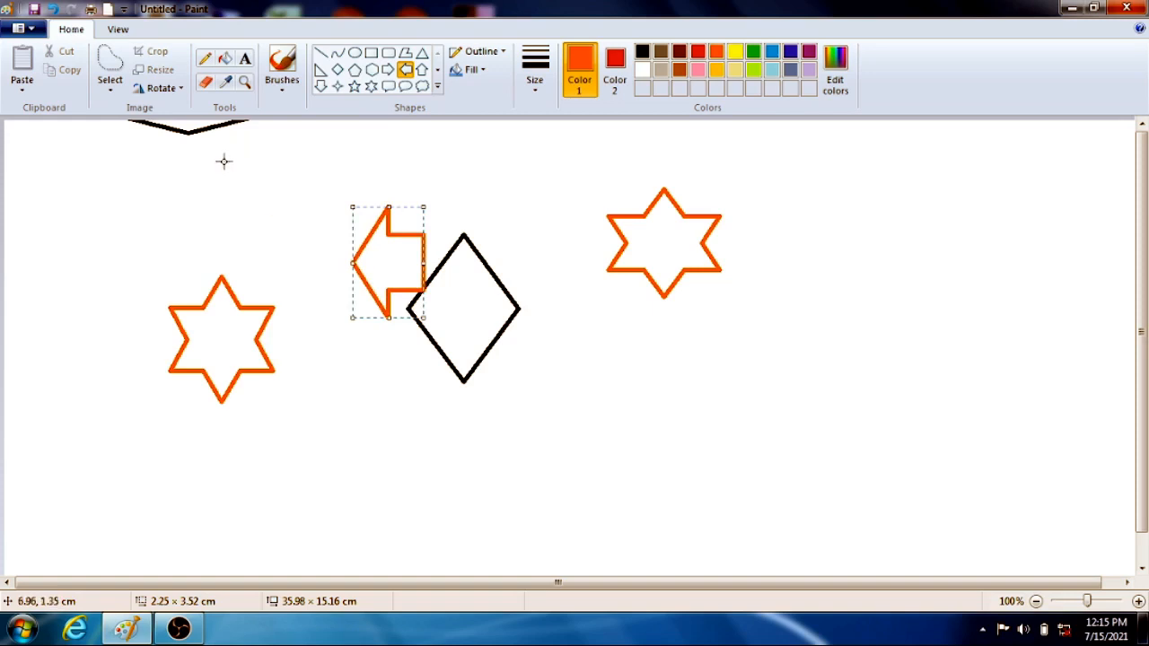
{"action": "left_click_drag", "start_coordinate": [396, 262], "coordinate": [341, 236]}
- Draw an orange circle about 6.22 × 6.53 cm below and to the right of the right-hand star
{"action": "left_click", "coordinate": [354, 52]}
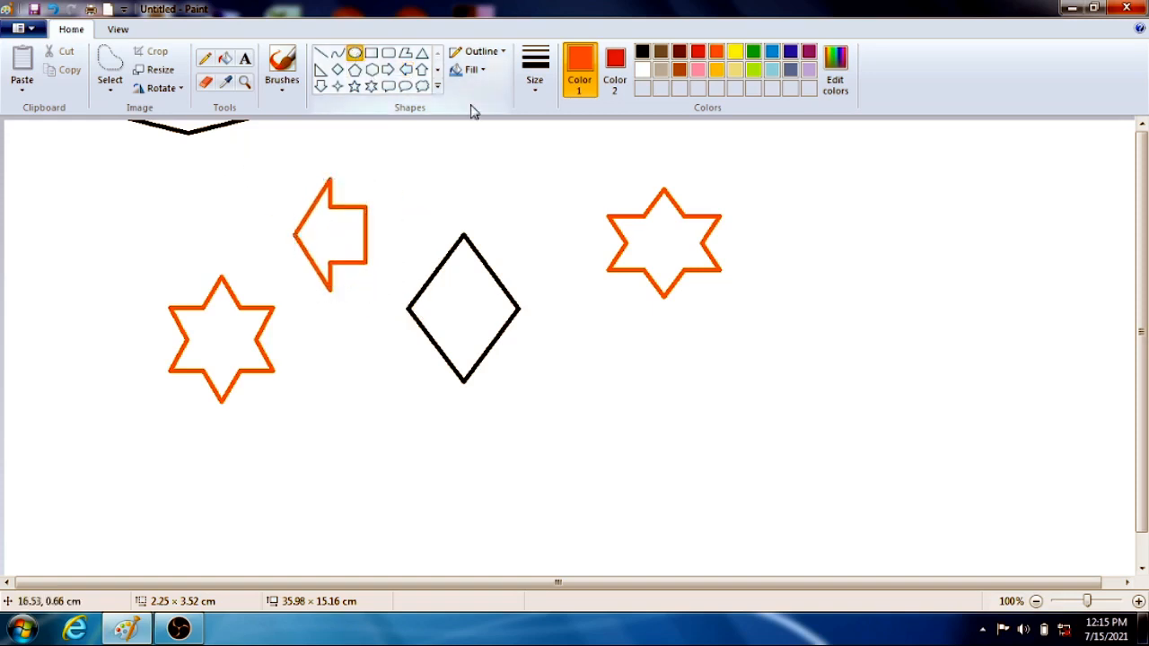
{"action": "left_click_drag", "start_coordinate": [823, 280], "coordinate": [1019, 486]}
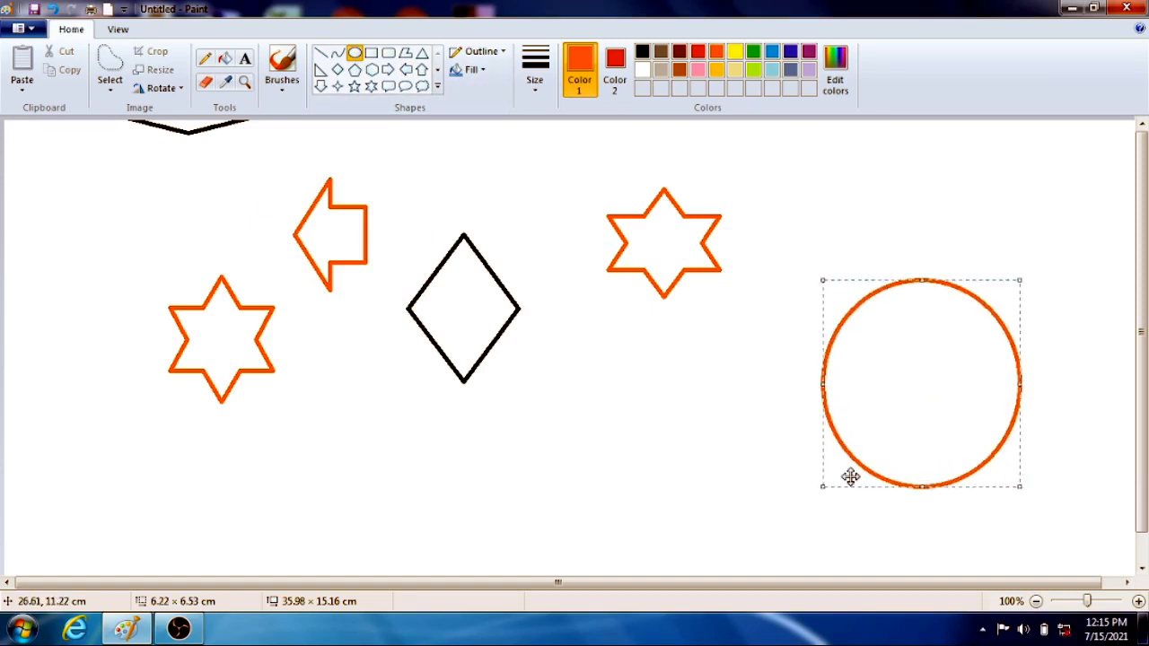
{"action": "left_click", "coordinate": [757, 445]}
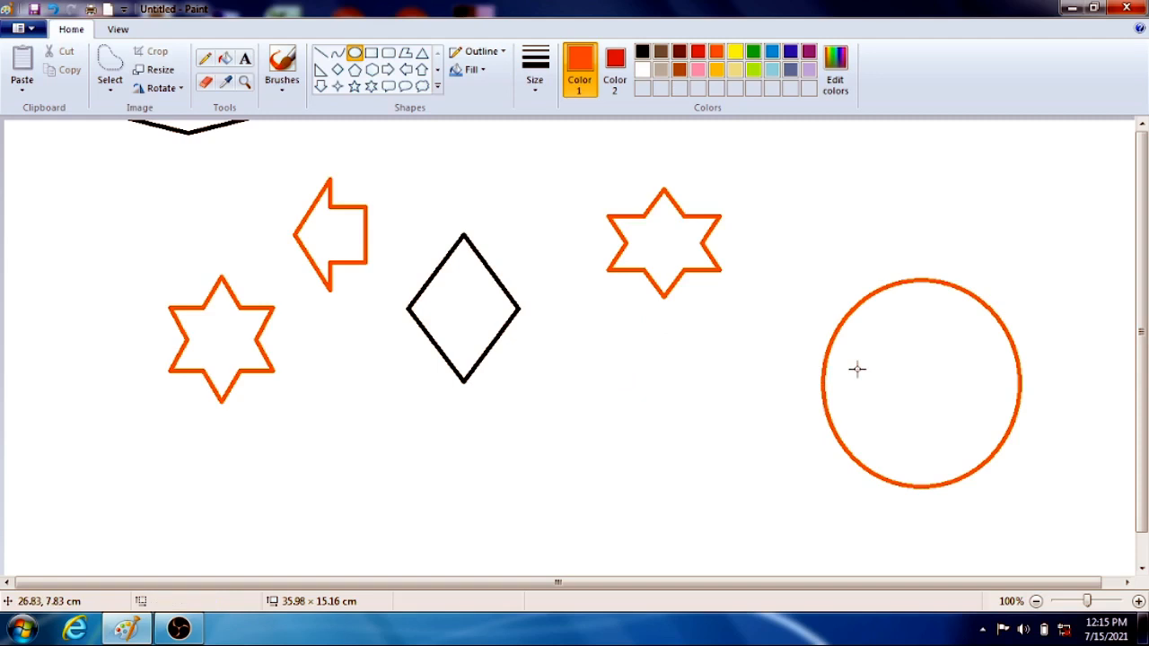
- Select the diamond with a rectangular selection about 5.66 × 6.43 cm, set Color 2 to white, and move the diamond onto the circle
{"action": "left_click", "coordinate": [113, 91]}
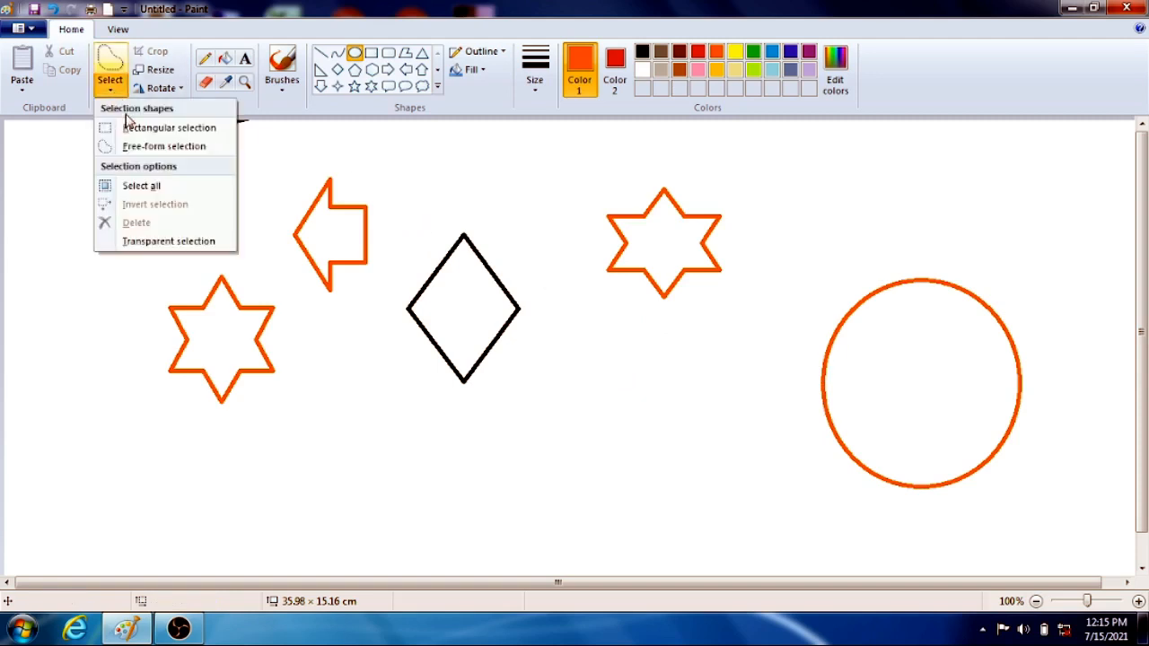
{"action": "left_click", "coordinate": [134, 128]}
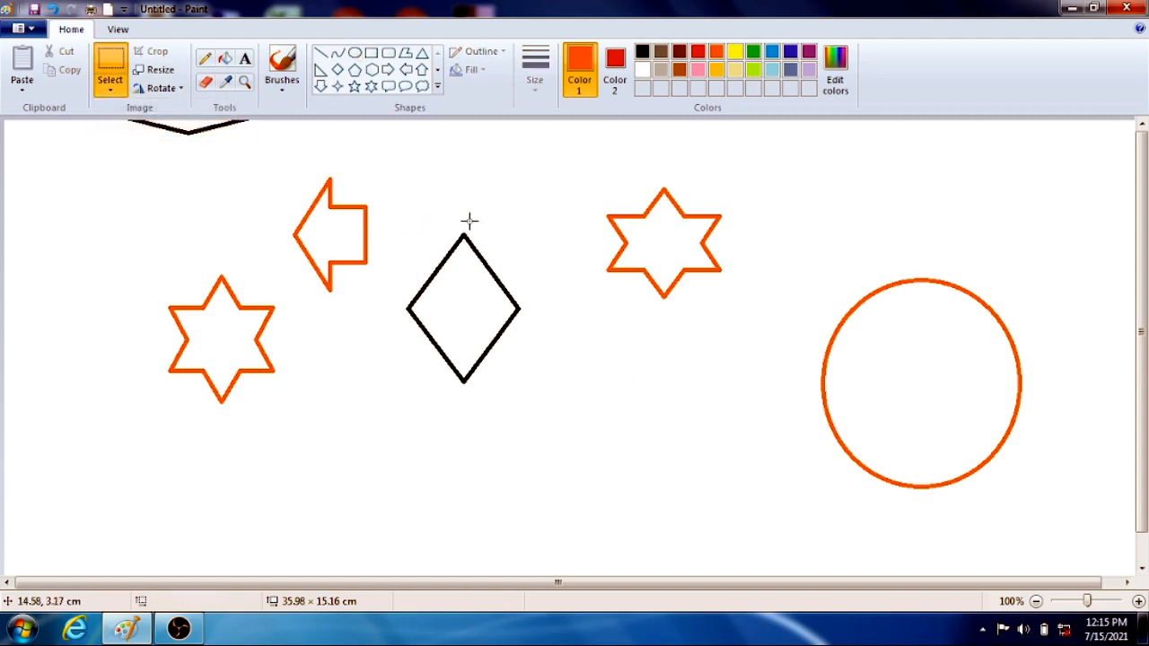
{"action": "left_click_drag", "start_coordinate": [389, 215], "coordinate": [568, 418]}
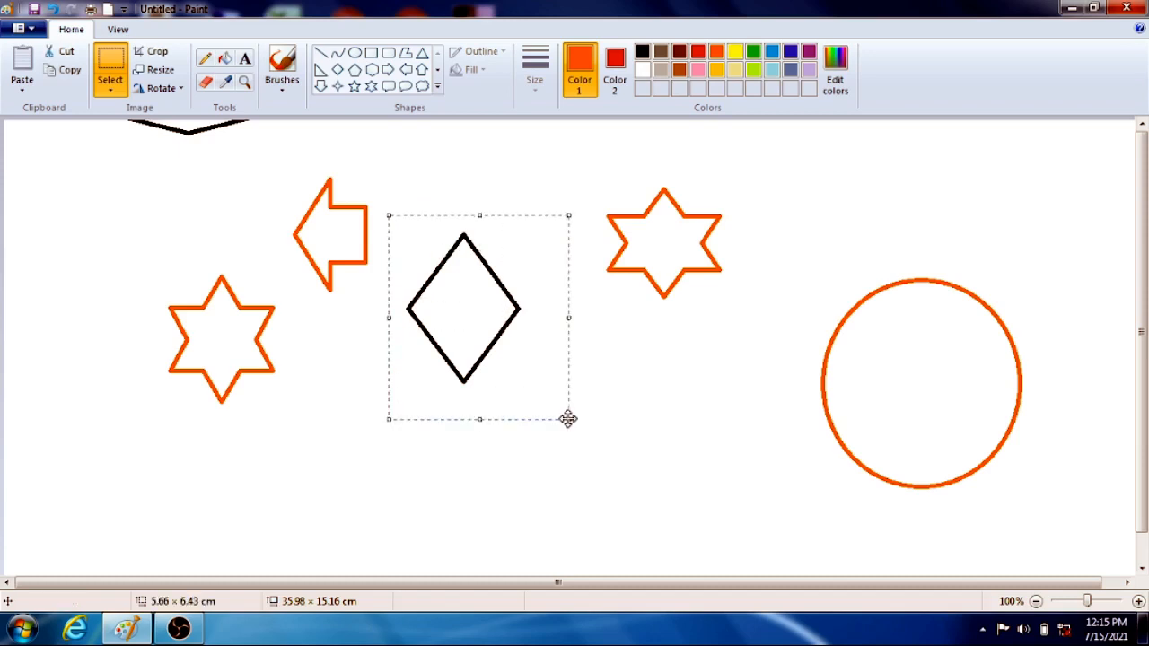
{"action": "left_click", "coordinate": [615, 72]}
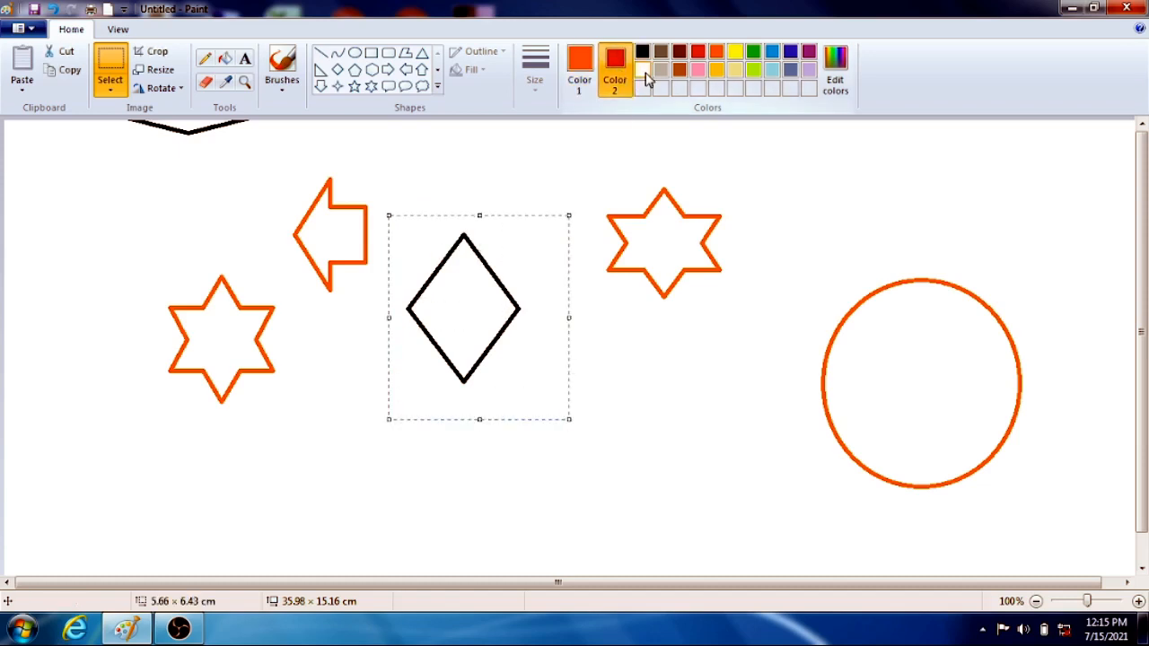
{"action": "left_click", "coordinate": [642, 70]}
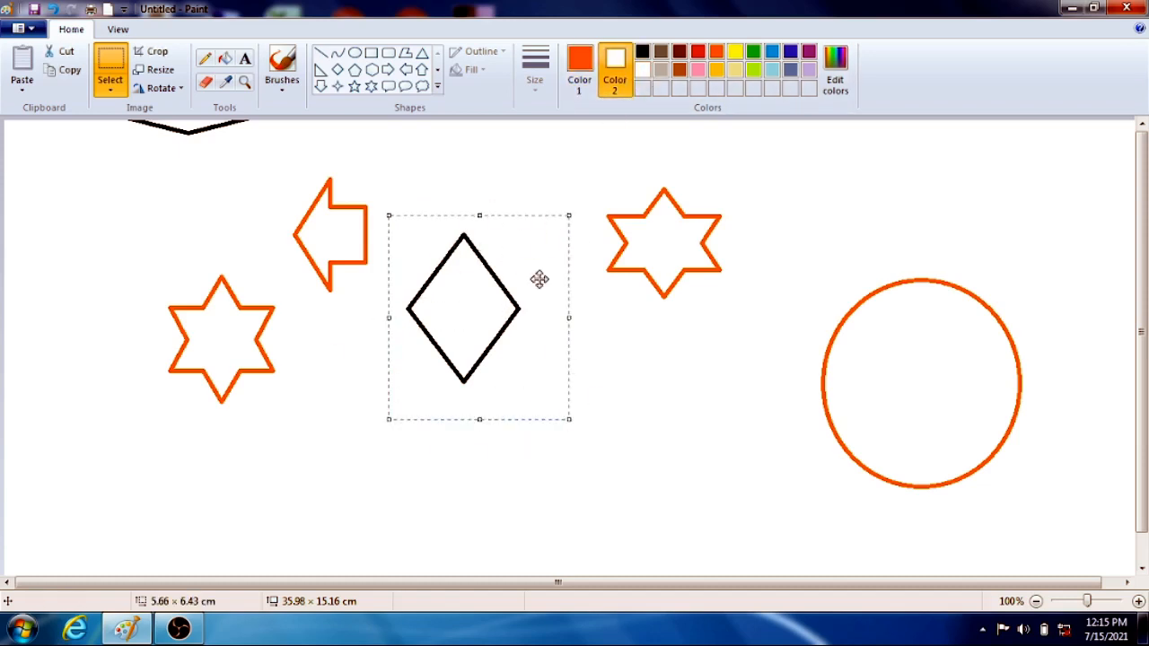
{"action": "left_click_drag", "start_coordinate": [485, 333], "coordinate": [899, 406]}
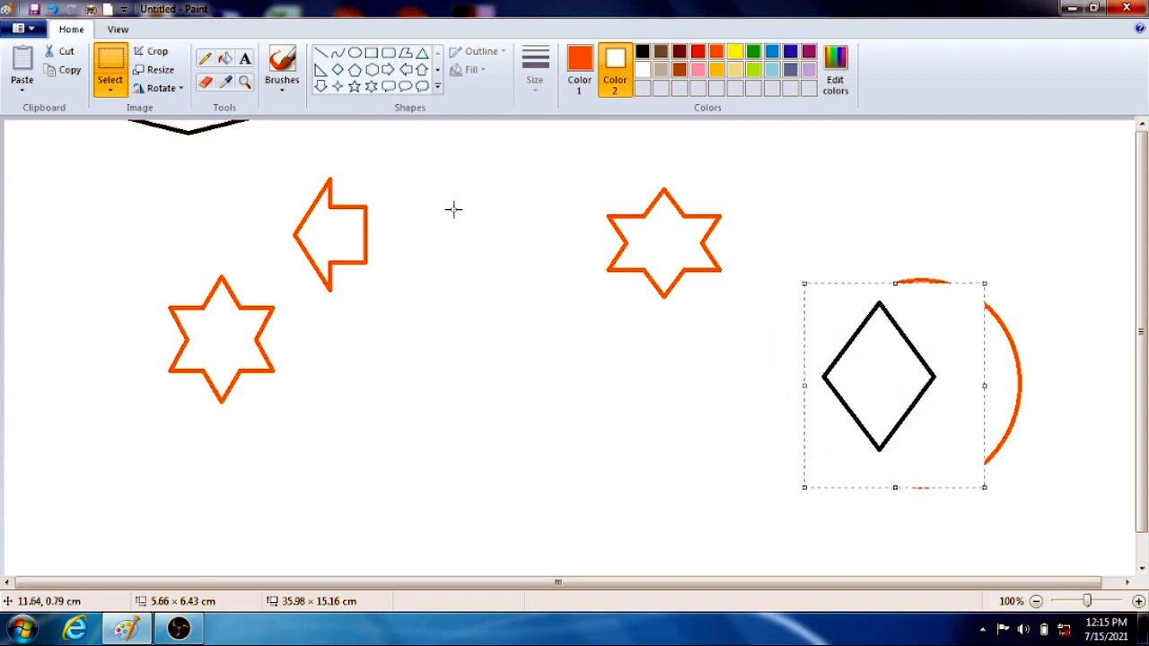
- Turn on transparent selection and move the diamond to the middle of the circle
{"action": "left_click", "coordinate": [110, 91]}
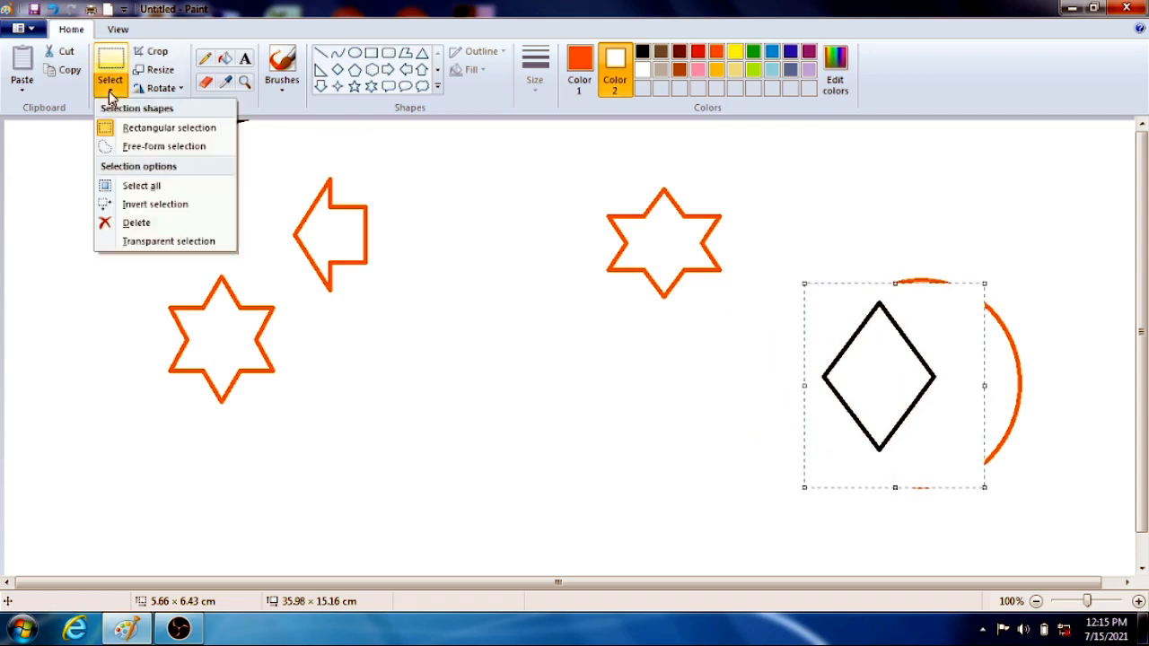
{"action": "left_click", "coordinate": [141, 242]}
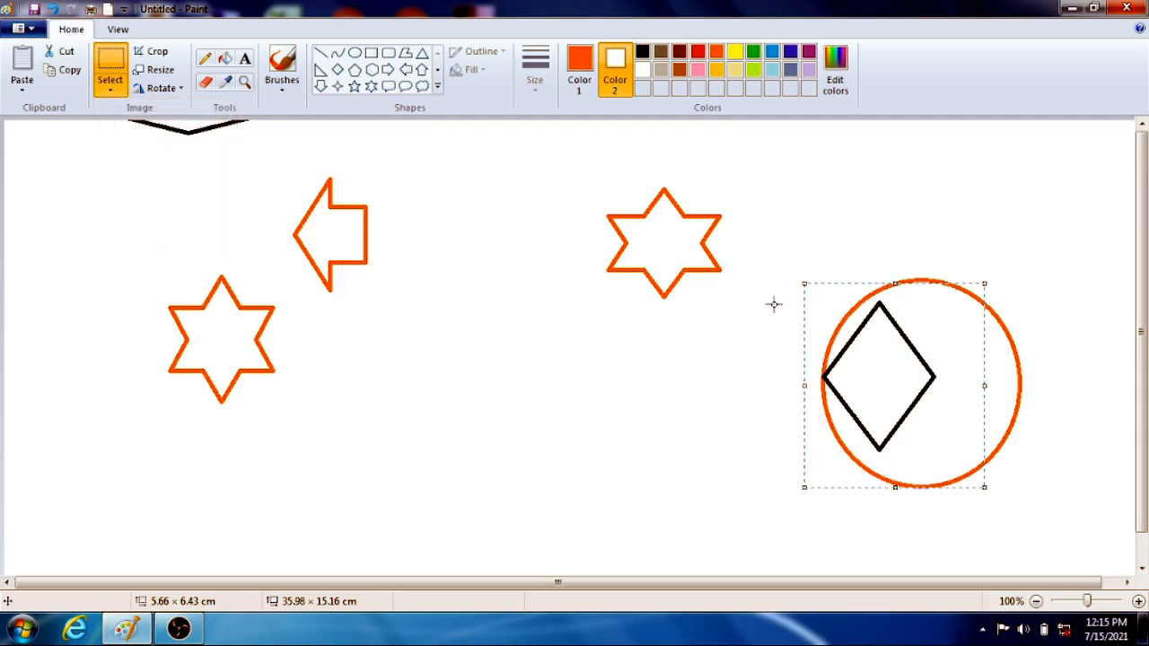
{"action": "left_click_drag", "start_coordinate": [833, 330], "coordinate": [872, 338]}
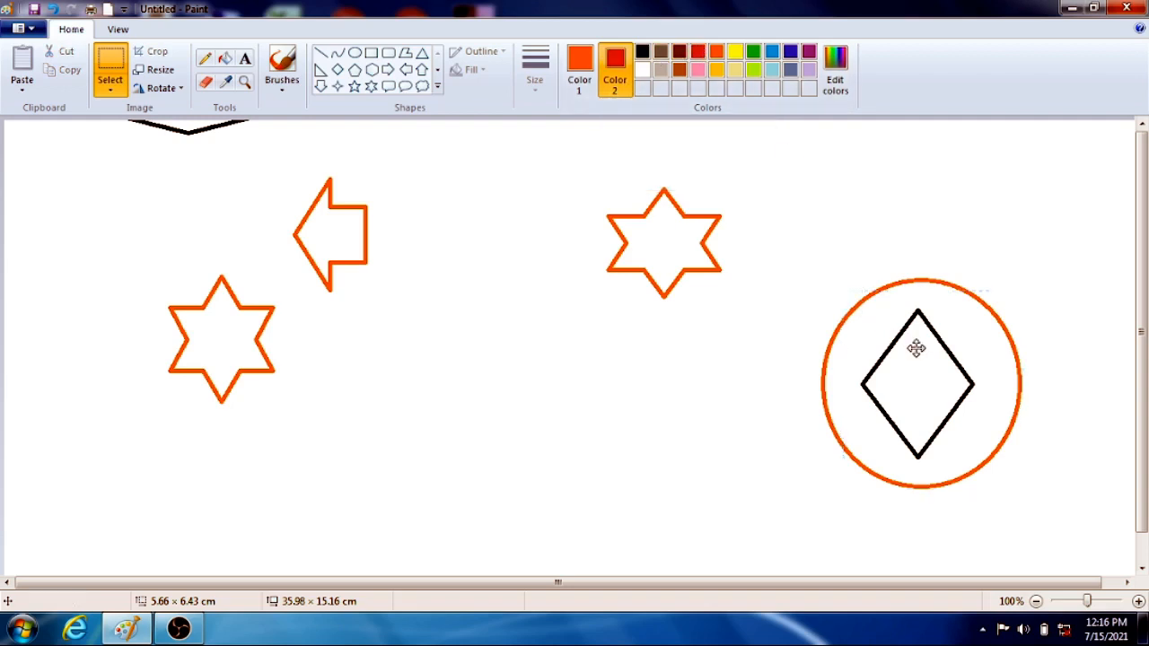
- With Color 2 set to red, nudge the diamond selection inside the circle and check the transparent selection option
{"action": "mouse_move", "coordinate": [915, 343]}
{"action": "left_mouse_down"}
{"action": "mouse_move", "coordinate": [703, 328]}
{"action": "mouse_move", "coordinate": [868, 350]}
{"action": "mouse_move", "coordinate": [837, 334]}
{"action": "mouse_move", "coordinate": [915, 361]}
{"action": "mouse_move", "coordinate": [918, 410]}
{"action": "mouse_move", "coordinate": [861, 375]}
{"action": "mouse_move", "coordinate": [880, 333]}
{"action": "mouse_move", "coordinate": [913, 344]}
{"action": "left_mouse_up"}
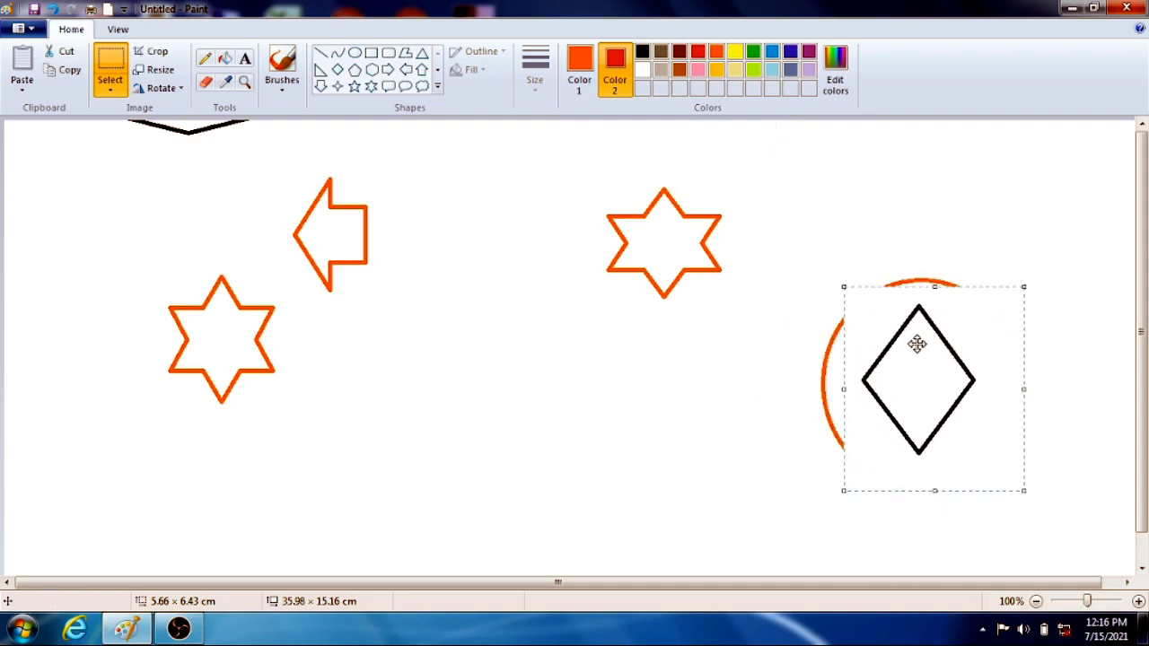
{"action": "left_click", "coordinate": [111, 87]}
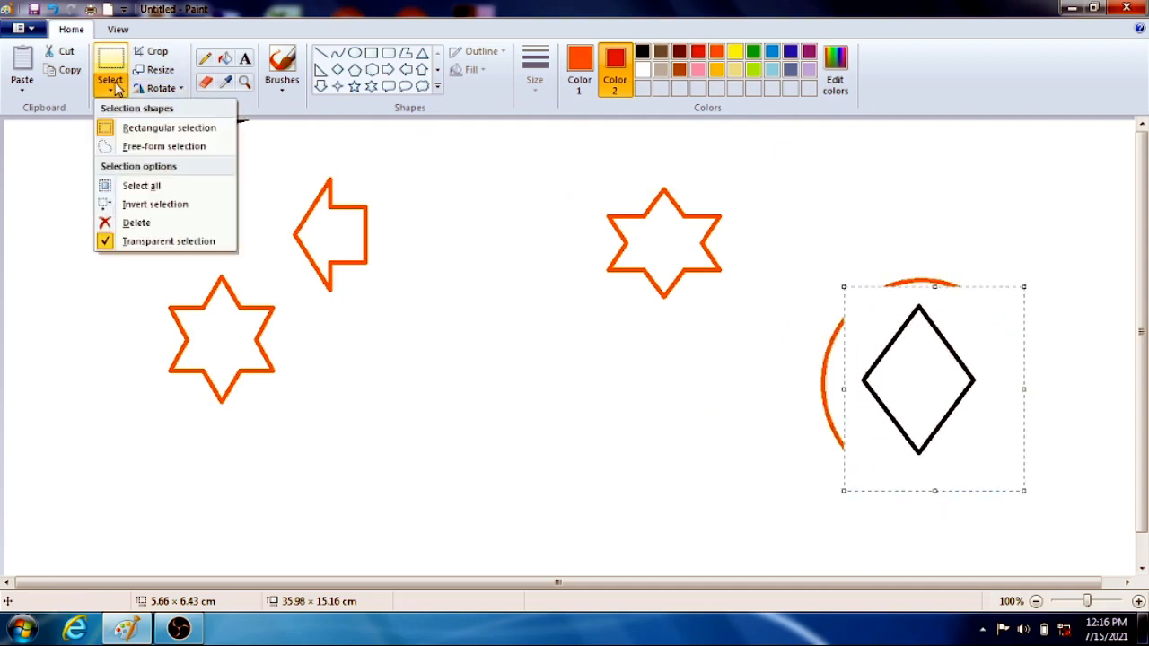
{"action": "left_click", "coordinate": [114, 85]}
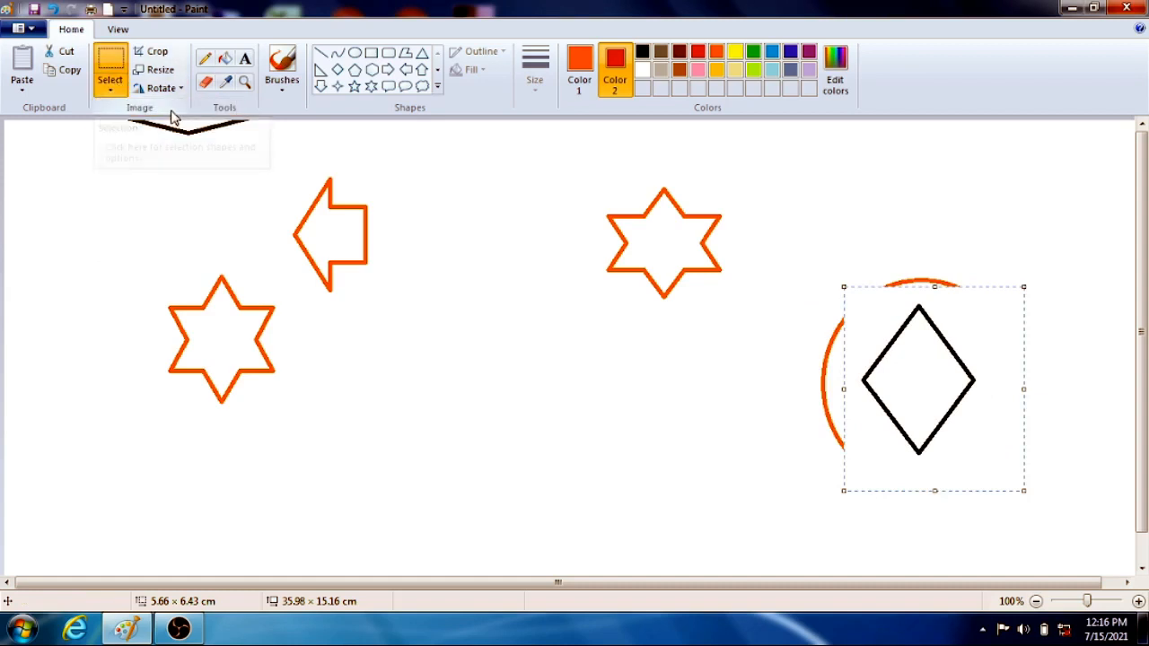
- Set Color 2 to white and nudge the diamond selection slightly left inside the circle
{"action": "left_click", "coordinate": [610, 86]}
{"action": "left_click", "coordinate": [641, 70]}
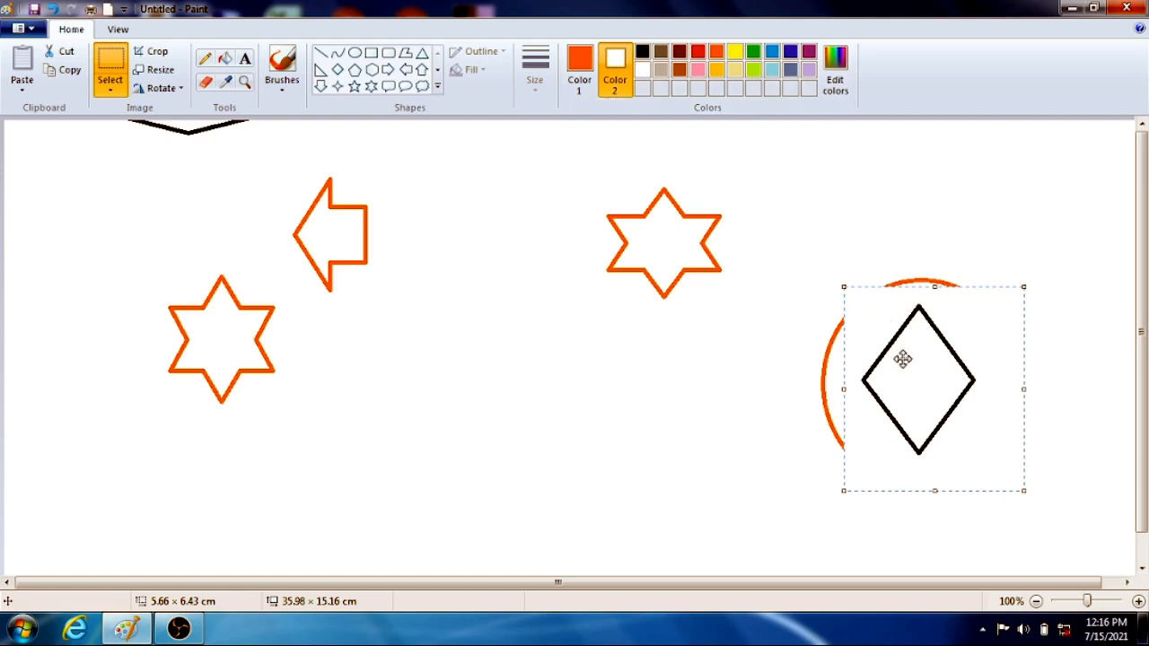
{"action": "mouse_move", "coordinate": [902, 359]}
{"action": "left_mouse_down"}
{"action": "mouse_move", "coordinate": [859, 359]}
{"action": "mouse_move", "coordinate": [897, 358]}
{"action": "left_mouse_up"}
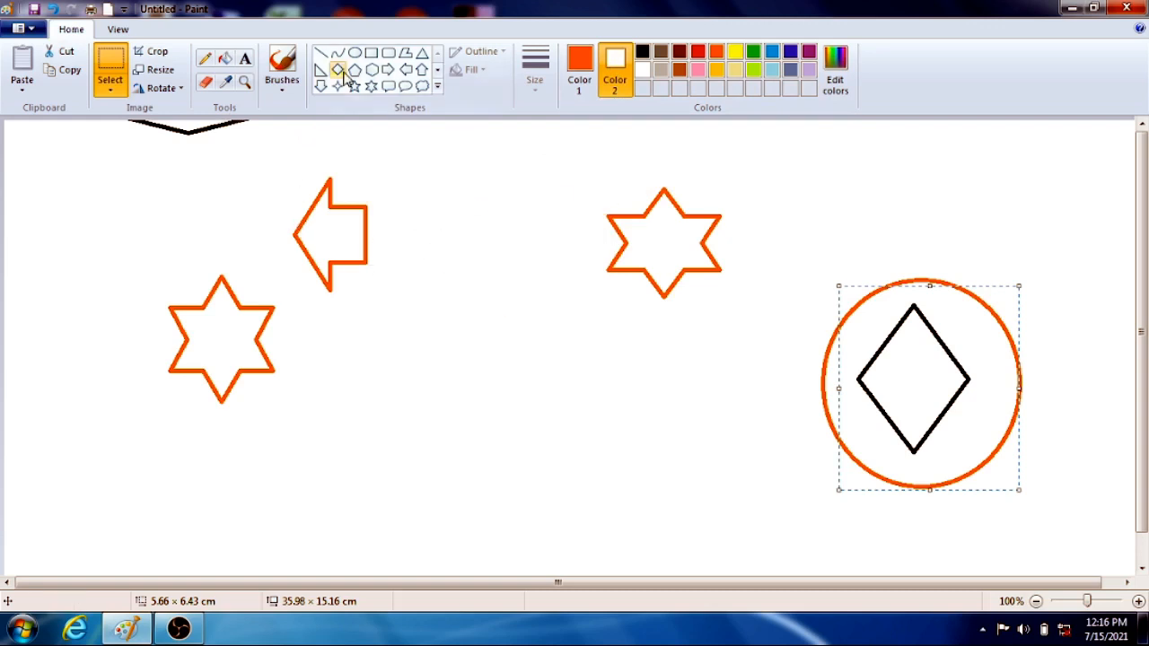
- Set Color 1 and Color 2 to black and fill the background around the shapes with black
{"action": "left_click", "coordinate": [225, 59]}
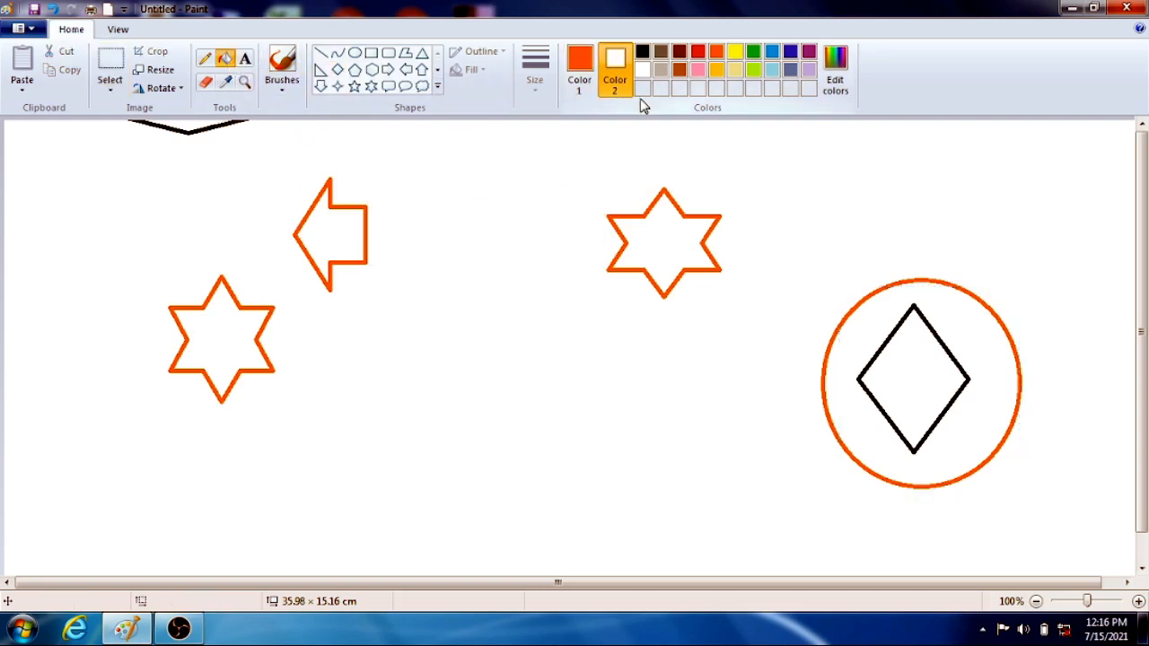
{"action": "left_click", "coordinate": [643, 52]}
{"action": "left_click", "coordinate": [574, 59]}
{"action": "left_click", "coordinate": [642, 52]}
{"action": "left_click", "coordinate": [527, 185]}
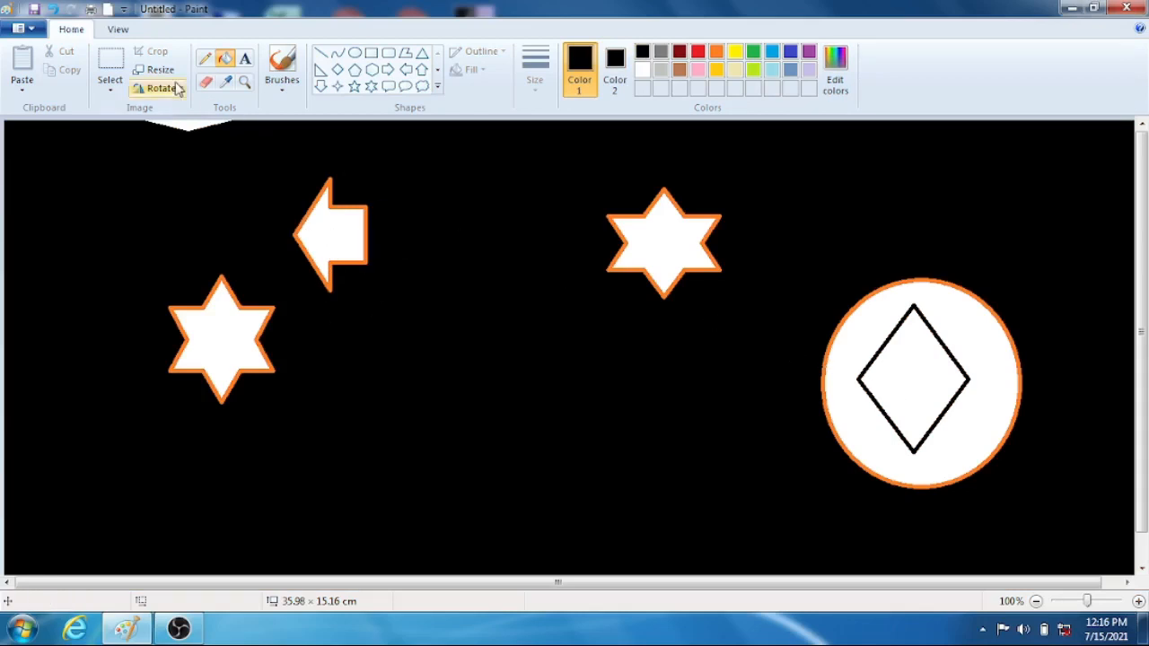
- Make a rectangular selection about 2.65 × 4.23 cm around the arrow and try moving it
{"action": "left_click", "coordinate": [110, 72]}
{"action": "left_click_drag", "start_coordinate": [297, 170], "coordinate": [382, 306]}
{"action": "left_click_drag", "start_coordinate": [336, 261], "coordinate": [311, 239]}
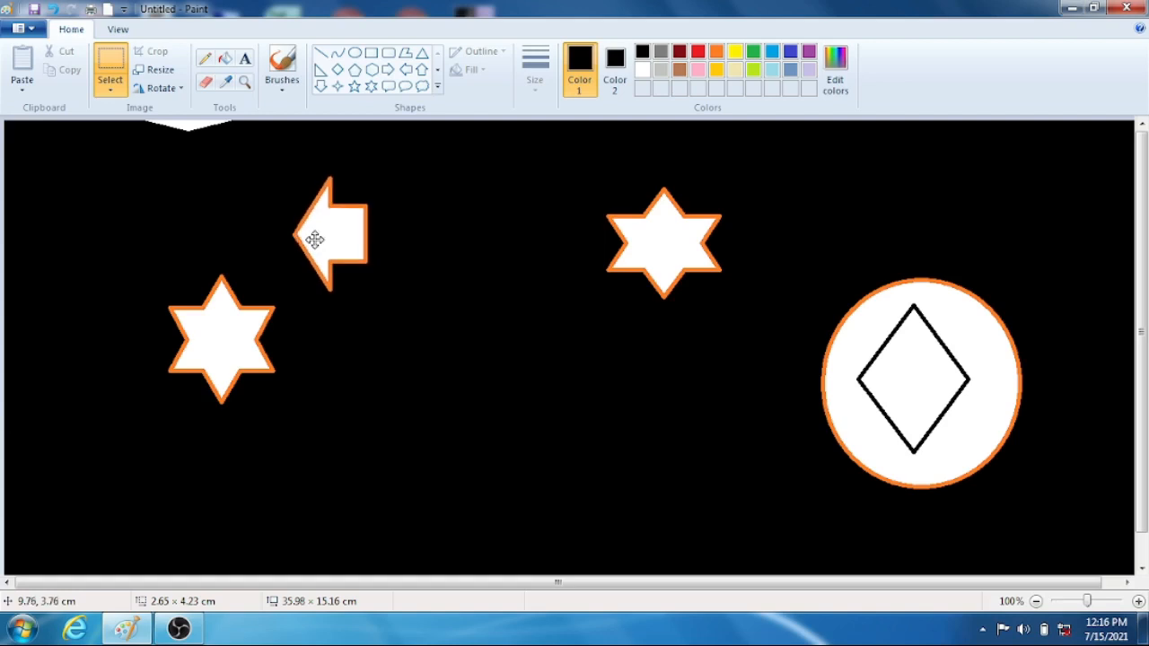
- With Color 2 white, move a selection about 5.95 × 5.32 cm around the right star onto the circle, and shift it left with Color 2 black
{"action": "left_click", "coordinate": [617, 72]}
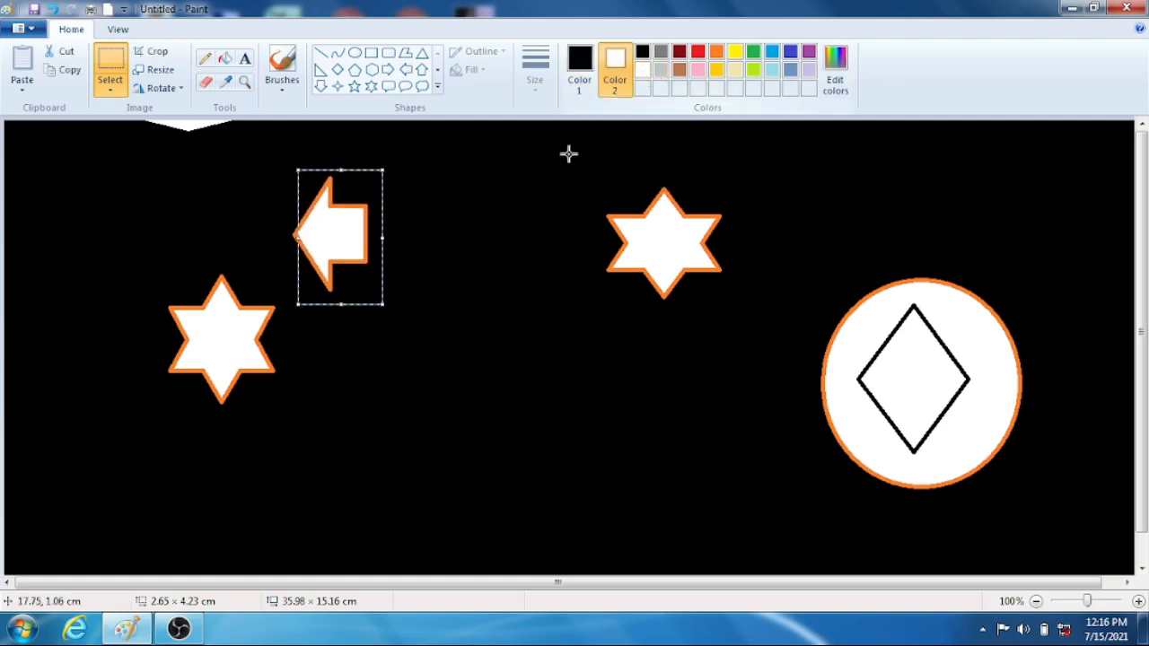
{"action": "left_click_drag", "start_coordinate": [554, 162], "coordinate": [743, 330]}
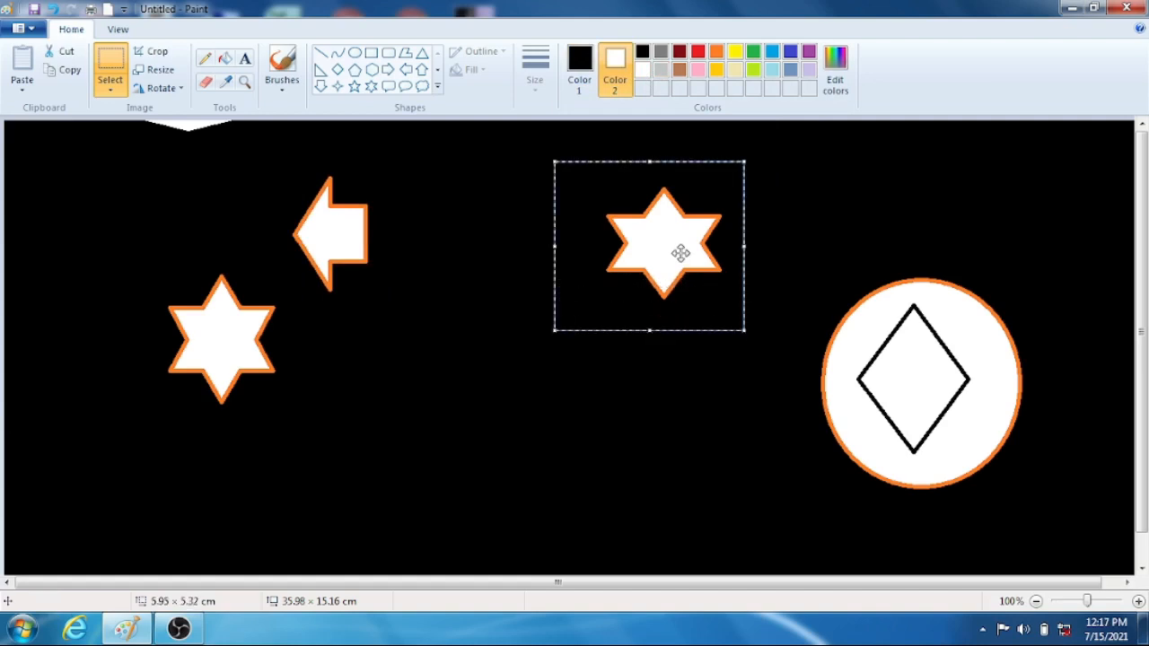
{"action": "left_click_drag", "start_coordinate": [680, 254], "coordinate": [938, 391]}
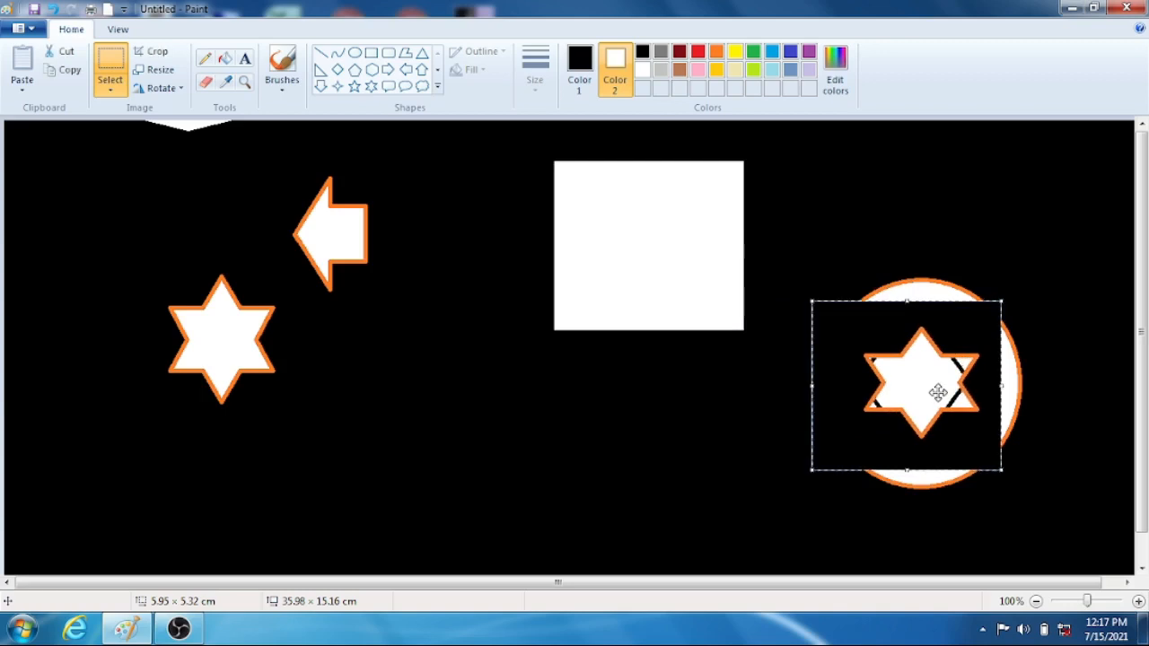
{"action": "left_click", "coordinate": [643, 54]}
{"action": "left_click_drag", "start_coordinate": [860, 325], "coordinate": [824, 330]}
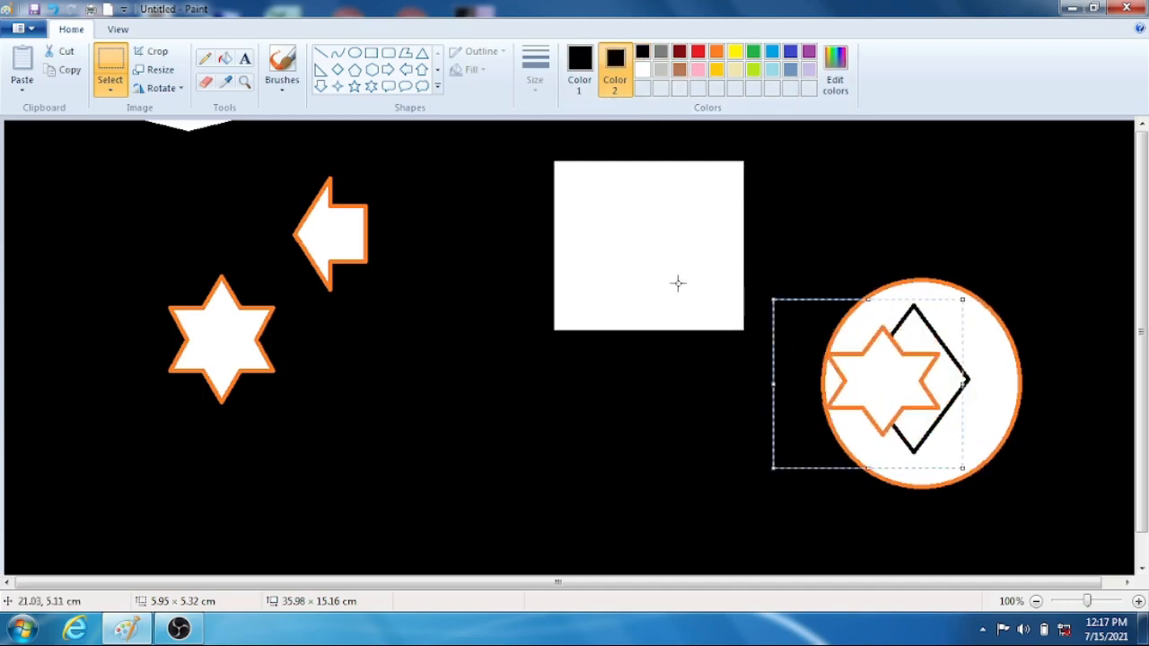
- Undo the right star's move onto the circle
{"action": "key", "text": "ctrl+z"}
{"action": "left_click_drag", "start_coordinate": [593, 197], "coordinate": [644, 242]}
{"action": "key", "text": "ctrl+z"}
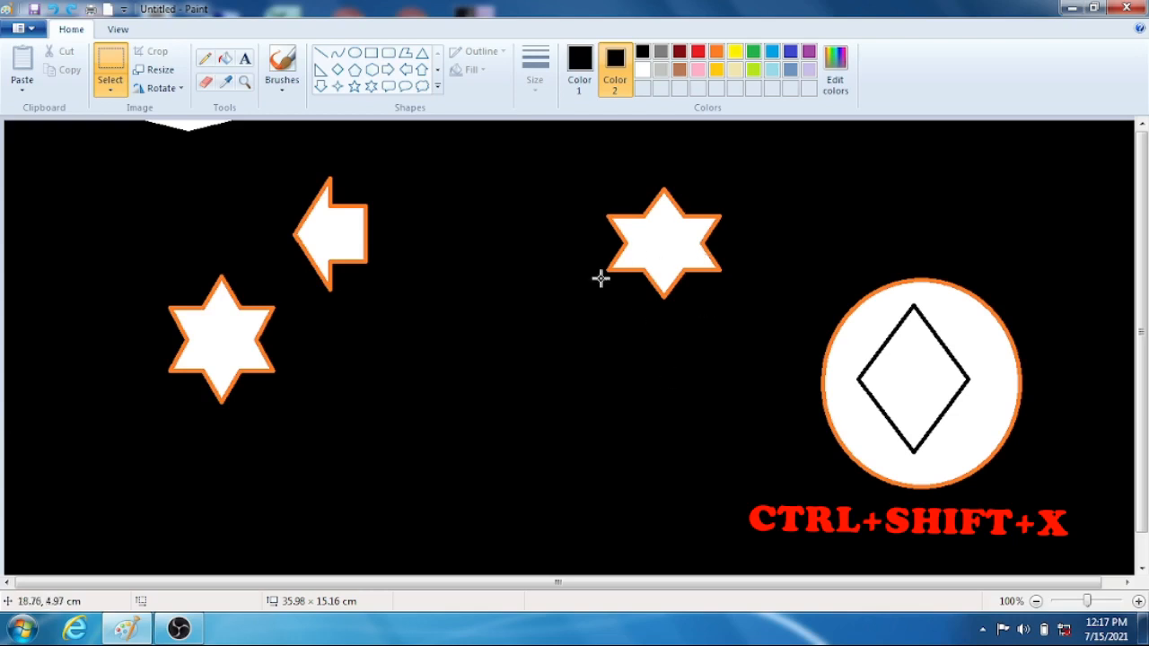
- Crop the image to a selection about 5.85 × 5.40 cm around the right star, and undo back to before the diamond's move
{"action": "left_click_drag", "start_coordinate": [575, 158], "coordinate": [761, 329]}
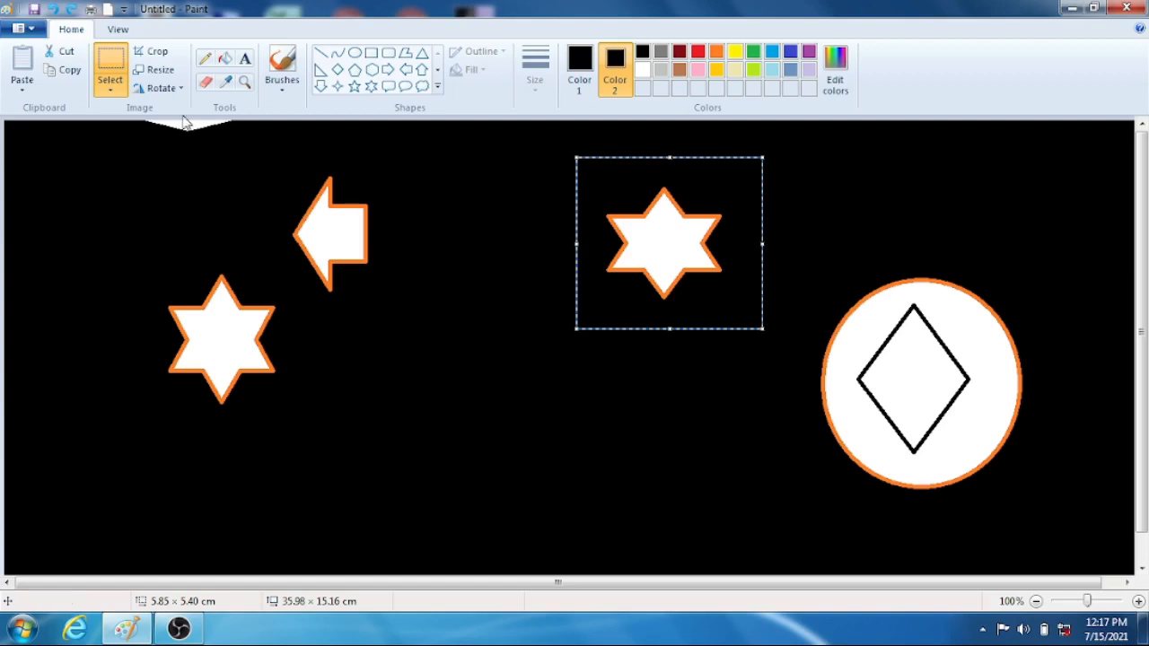
{"action": "left_click", "coordinate": [171, 60]}
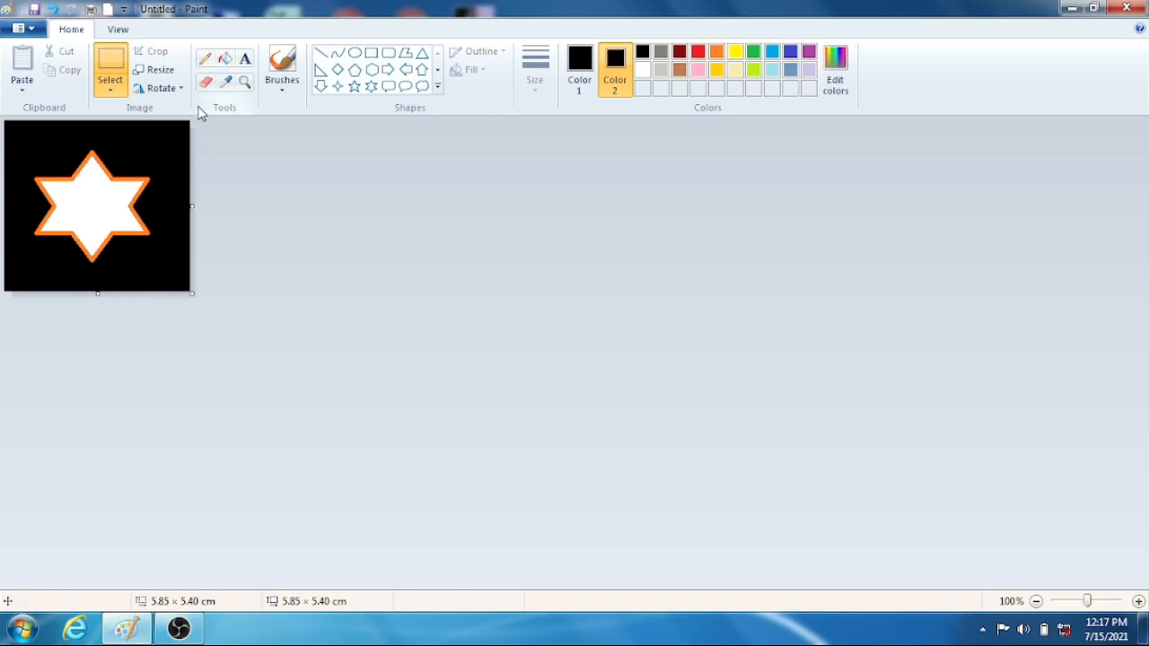
{"action": "key", "text": "ctrl+z"}
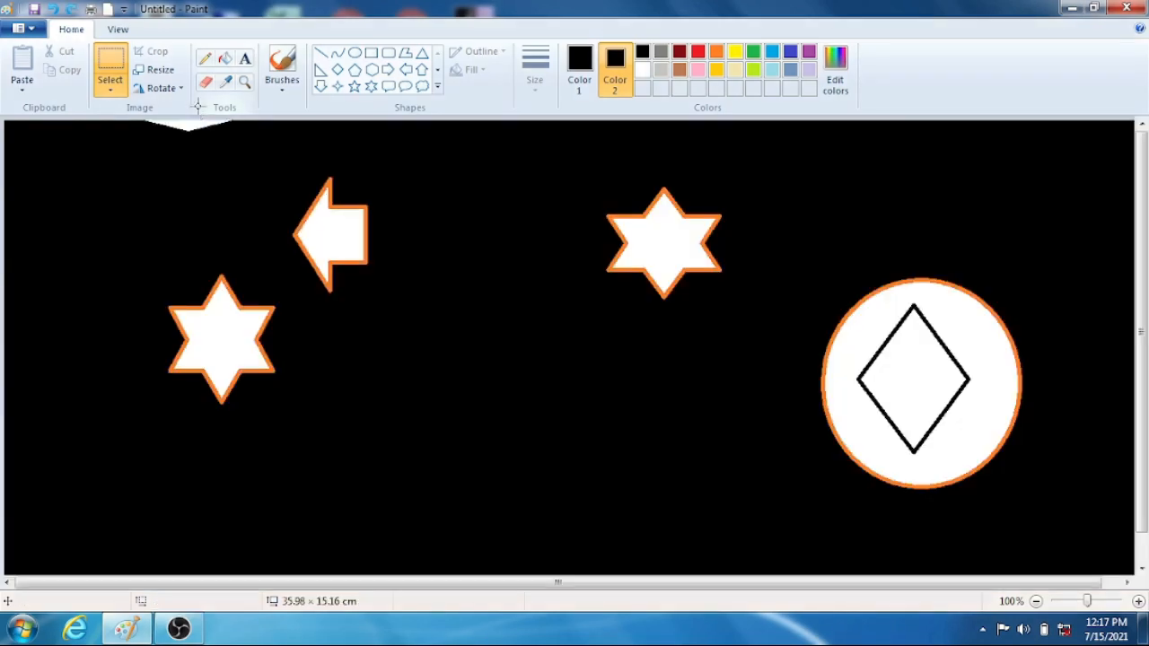
{"action": "key", "text": "ctrl+z"}
{"action": "key", "text": "ctrl+z"}
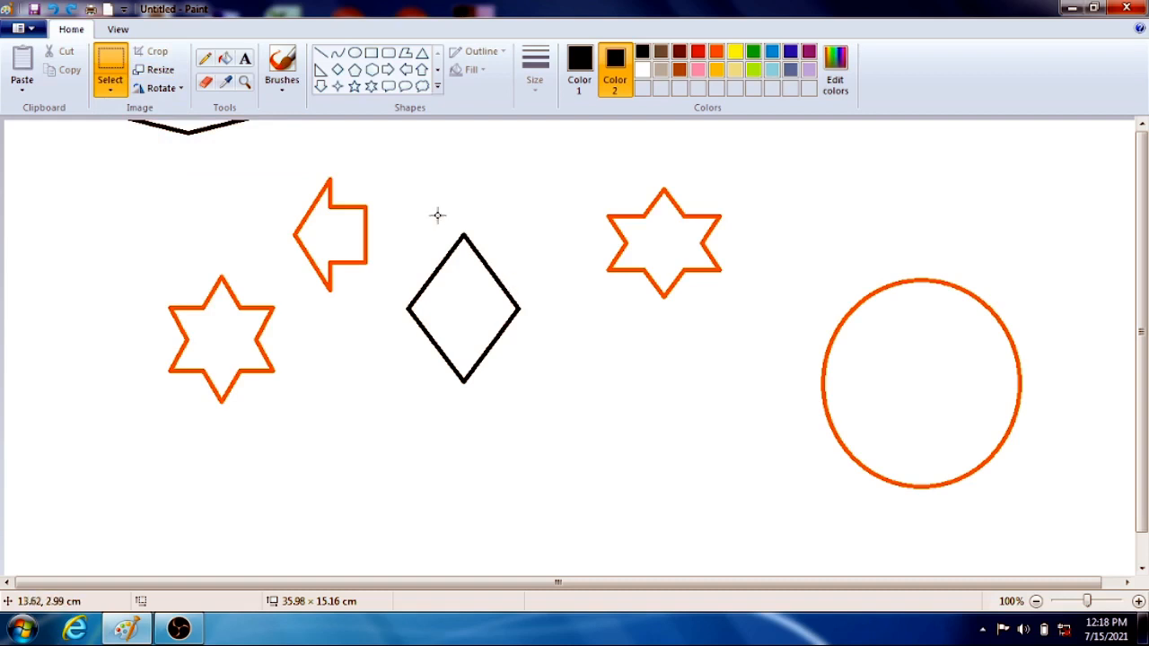
- Resize the whole image to 200 percent with the aspect ratio maintained
{"action": "left_click", "coordinate": [162, 72]}
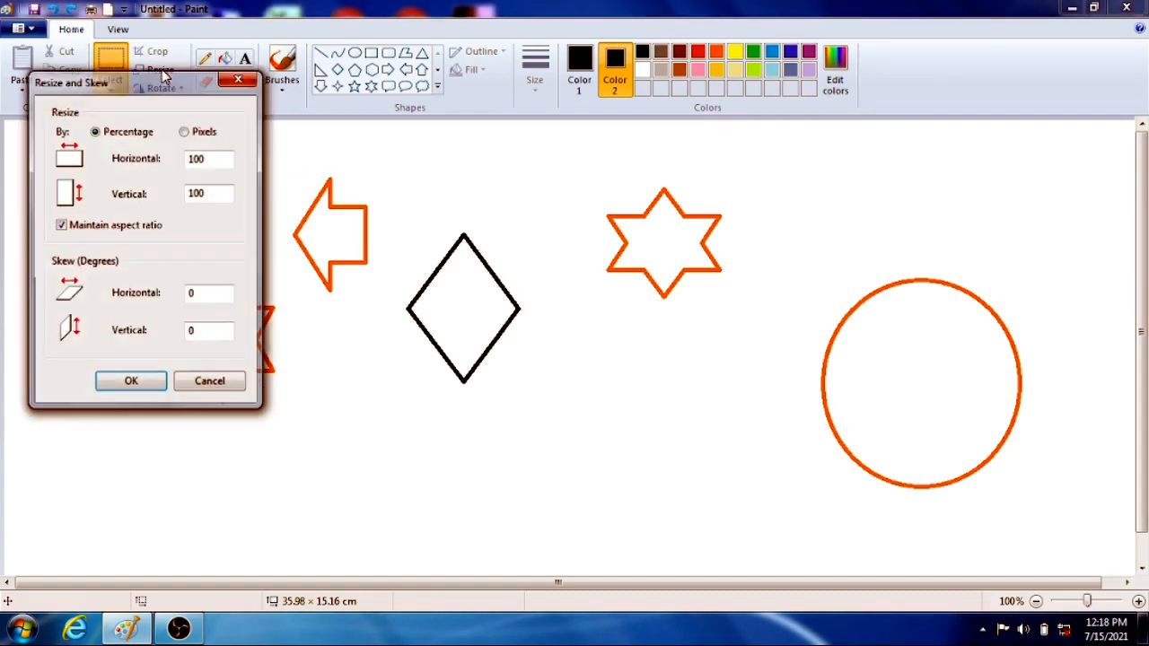
{"action": "left_click_drag", "start_coordinate": [157, 93], "coordinate": [388, 100]}
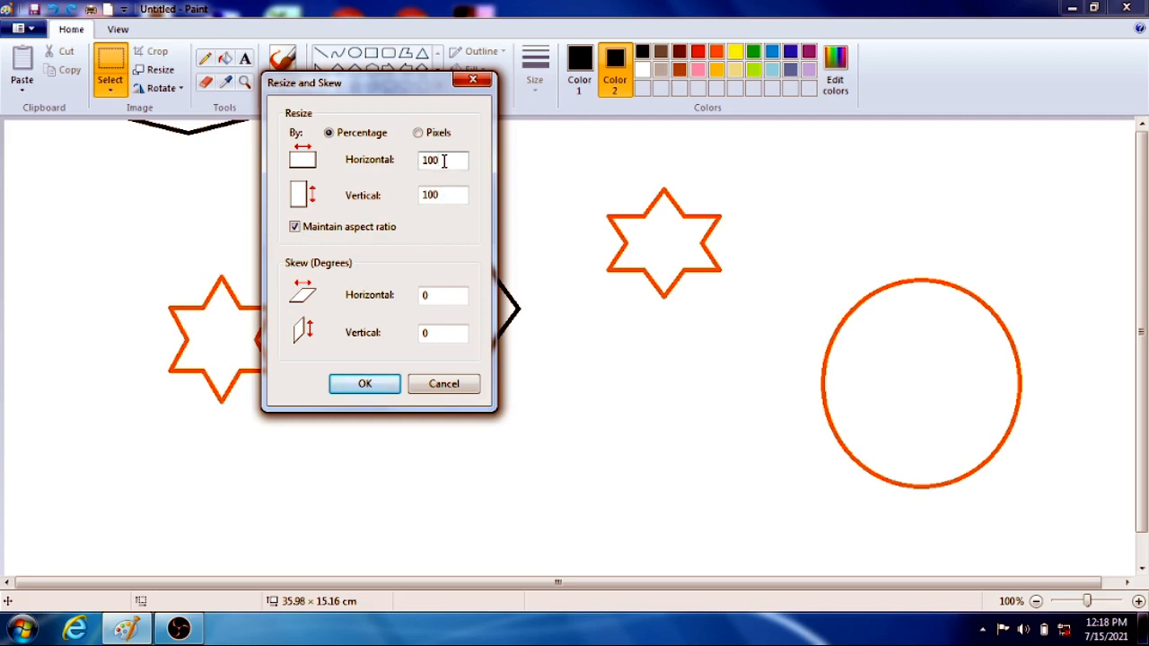
{"action": "key", "text": "BackSpace"}
{"action": "key", "text": "BackSpace"}
{"action": "key", "text": "BackSpace"}
{"action": "type", "text": "200"}
{"action": "left_click", "coordinate": [387, 383]}
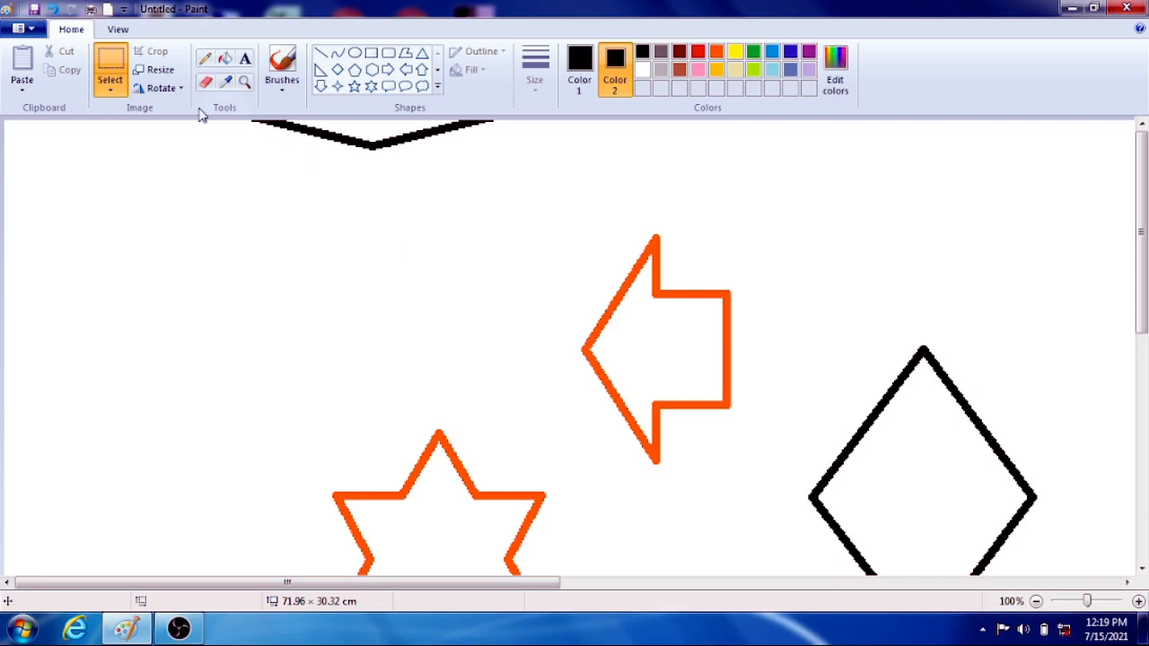
- Stretch the whole image horizontally to 200 percent, keeping the vertical at 100 percent, without maintaining the aspect ratio
{"action": "left_click", "coordinate": [153, 70]}
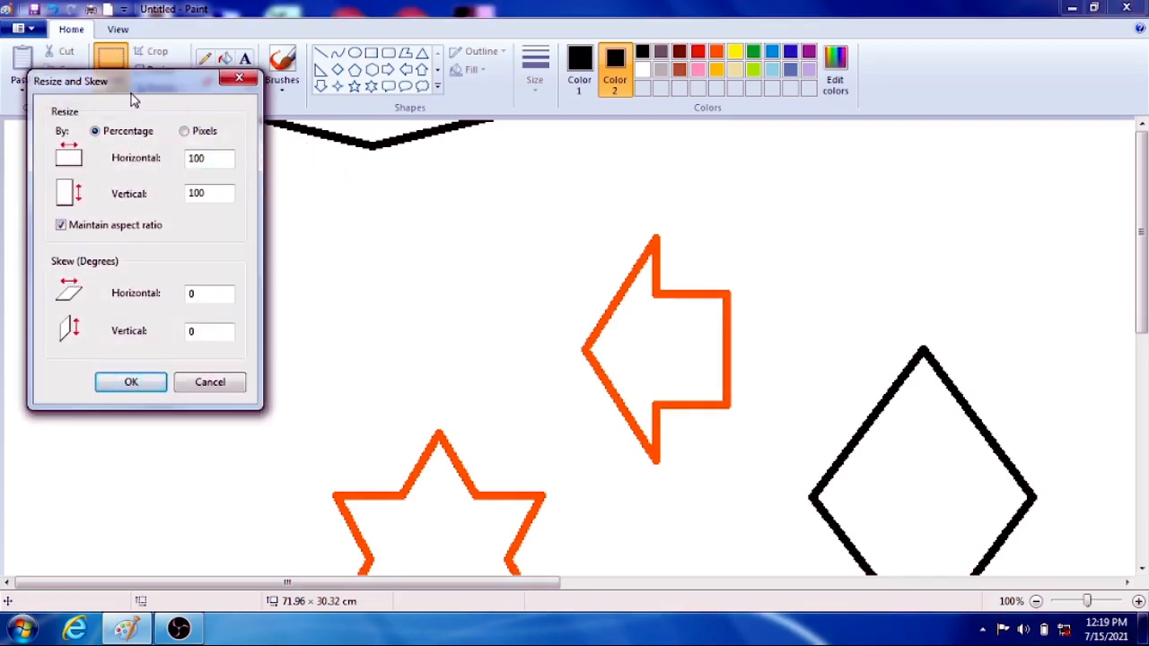
{"action": "left_click_drag", "start_coordinate": [132, 95], "coordinate": [327, 181]}
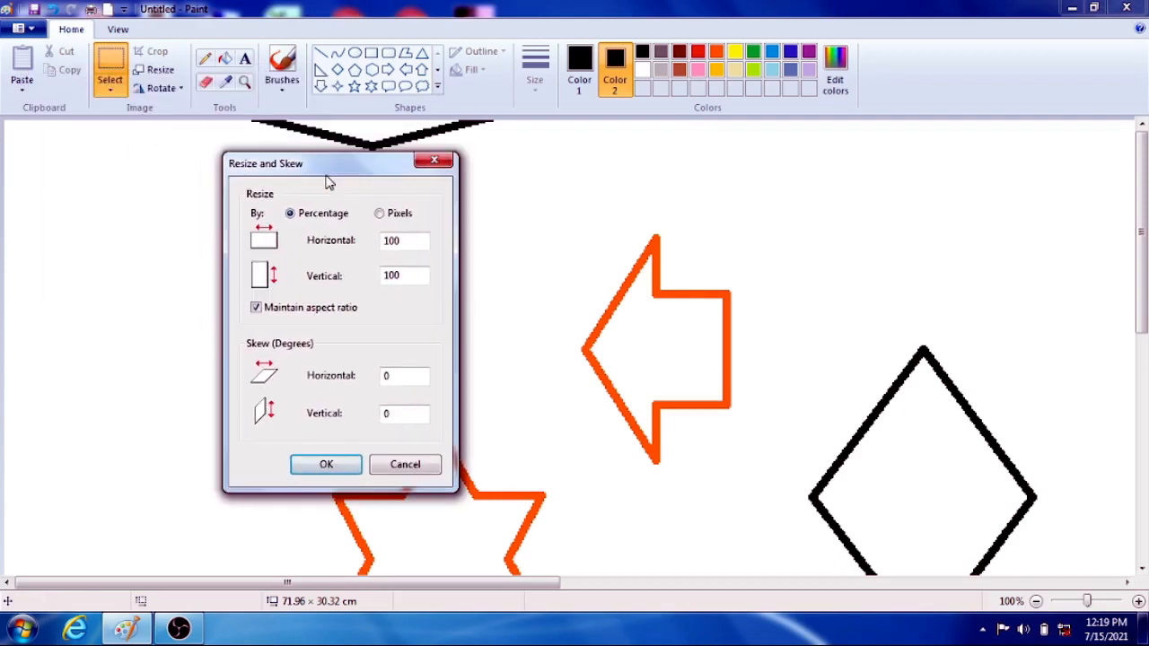
{"action": "left_click", "coordinate": [280, 314]}
{"action": "key", "text": "BackSpace"}
{"action": "key", "text": "BackSpace"}
{"action": "key", "text": "BackSpace"}
{"action": "type", "text": "200"}
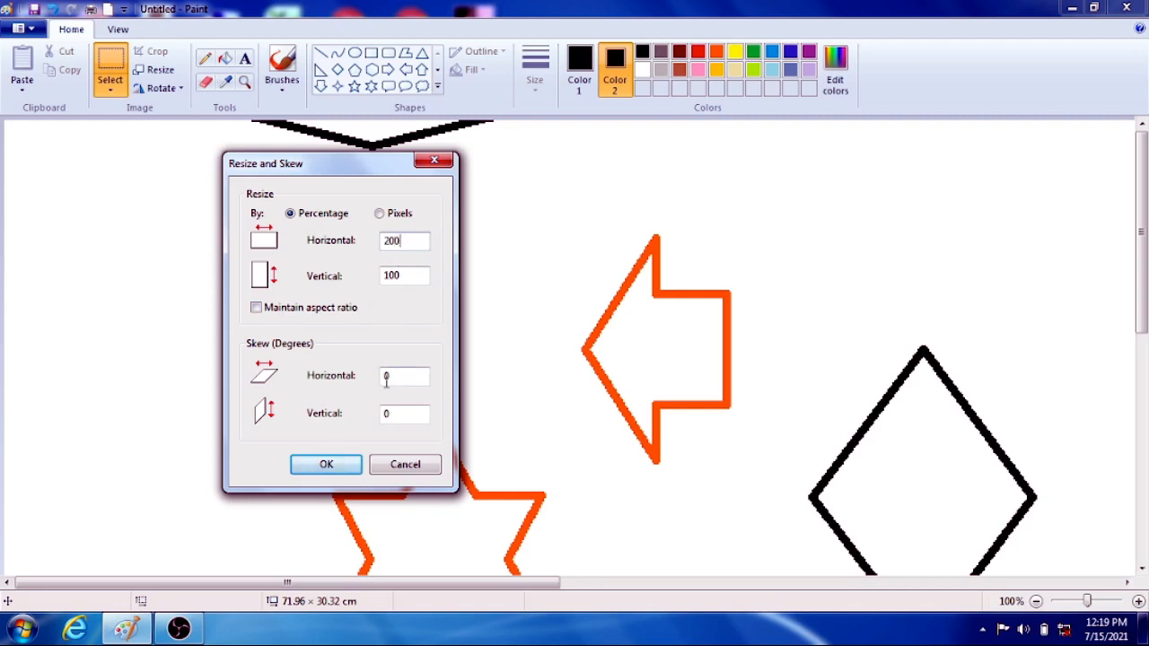
{"action": "left_click", "coordinate": [356, 468]}
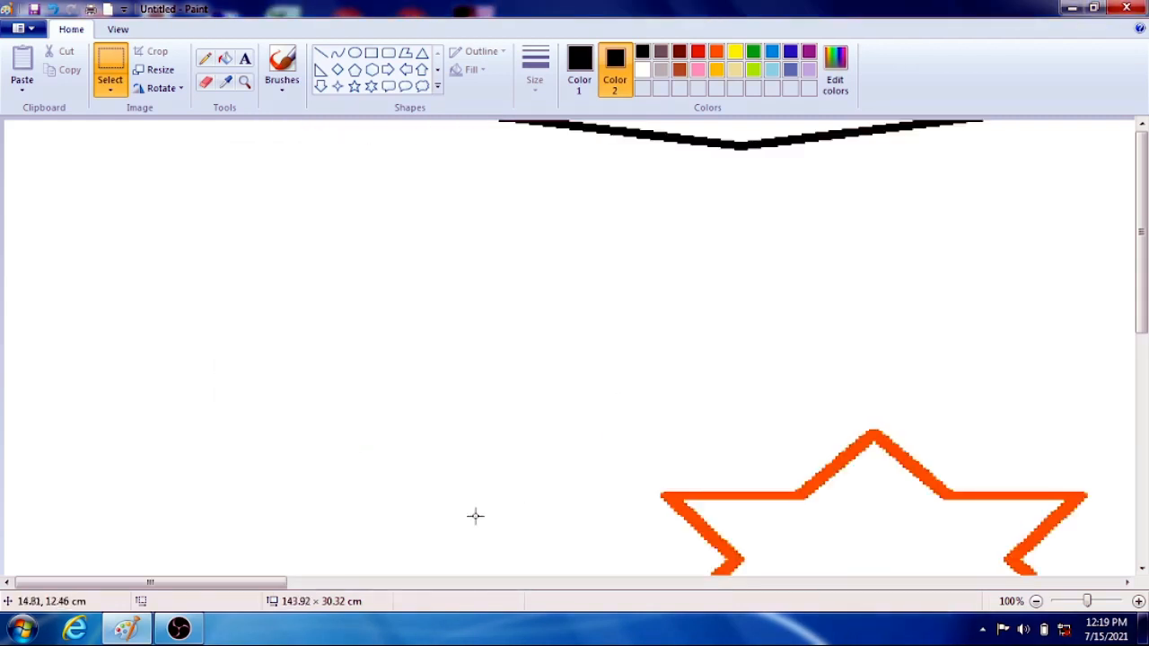
- Undo the horizontal stretch and the earlier 200 percent resize of the image
{"action": "left_click", "coordinate": [296, 584]}
{"action": "left_click_drag", "start_coordinate": [332, 586], "coordinate": [38, 608]}
{"action": "key", "text": "ctrl+z"}
{"action": "key", "text": "ctrl+z"}
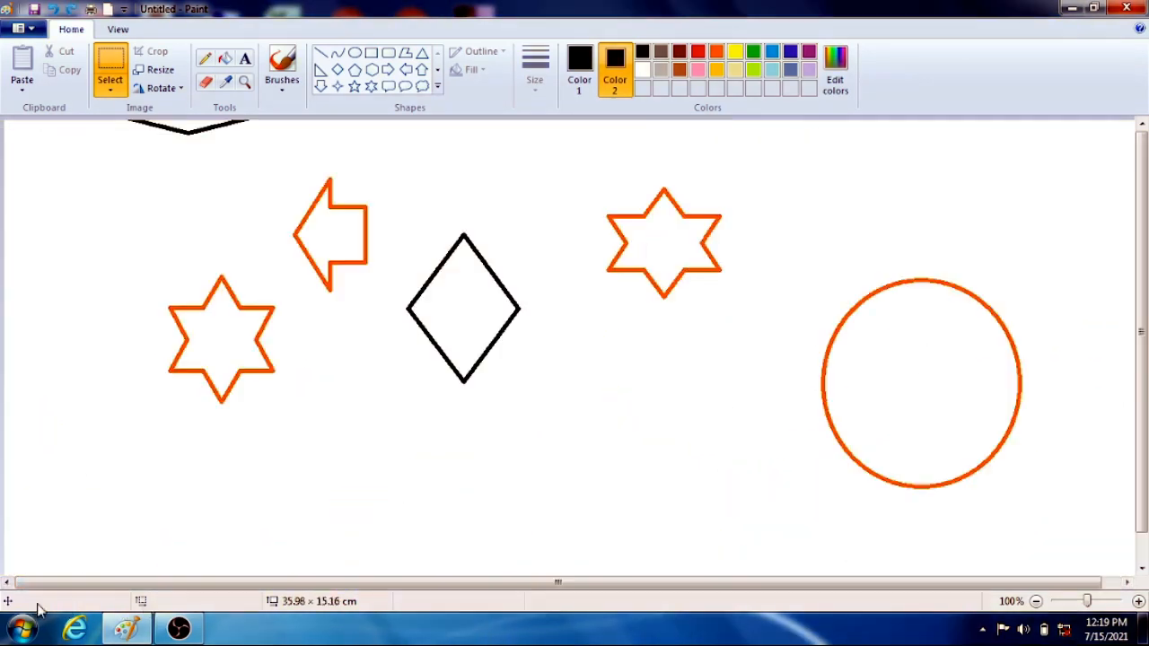
- Resize the whole image by pixels to about 39.68 × 16.69 cm with the aspect ratio maintained, and undo the resize
{"action": "left_click", "coordinate": [154, 70]}
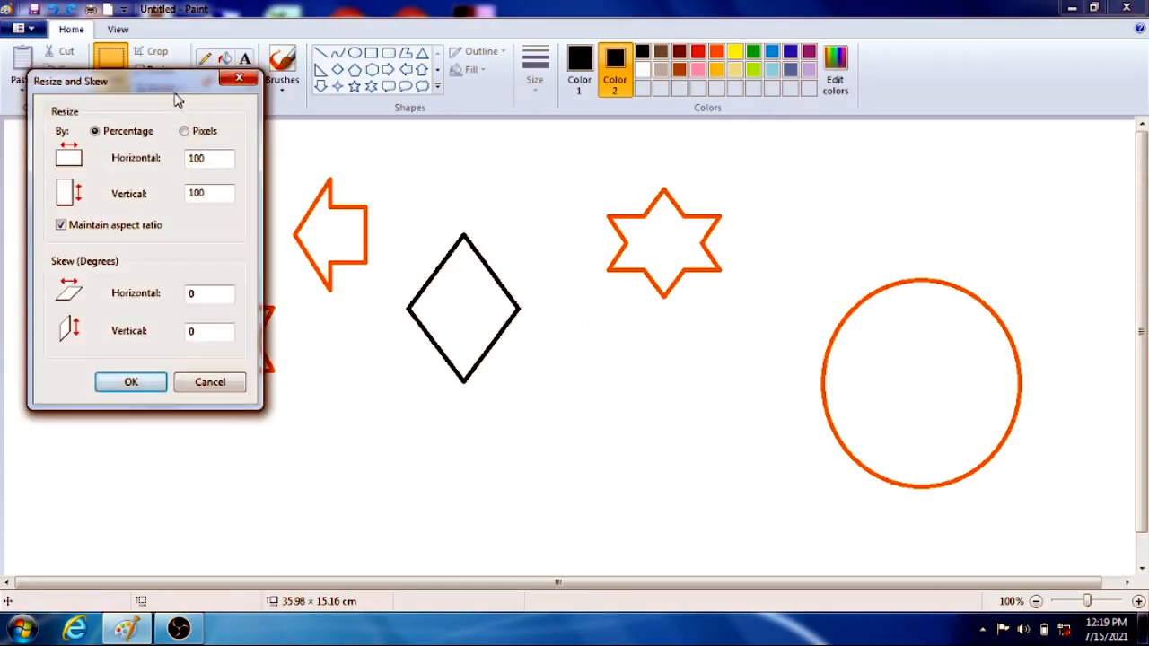
{"action": "left_click_drag", "start_coordinate": [177, 94], "coordinate": [446, 195]}
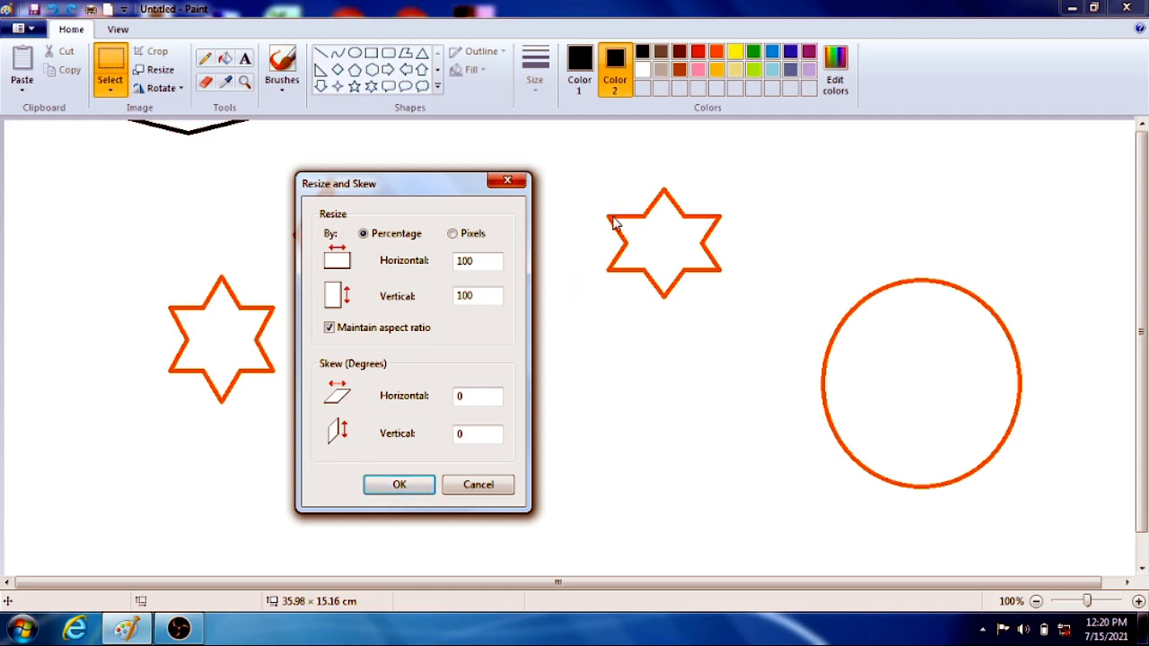
{"action": "left_click", "coordinate": [453, 234]}
{"action": "key", "text": "BackSpace"}
{"action": "key", "text": "BackSpace"}
{"action": "key", "text": "BackSpace"}
{"action": "type", "text": "500"}
{"action": "left_click", "coordinate": [399, 484]}
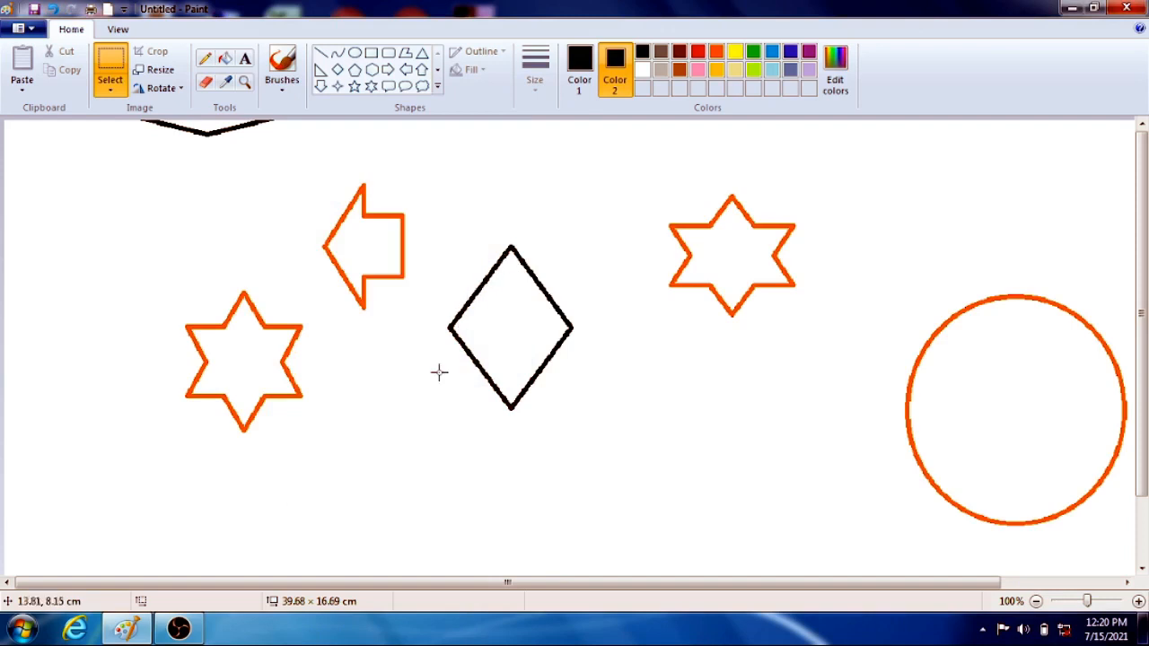
{"action": "key", "text": "ctrl+z"}
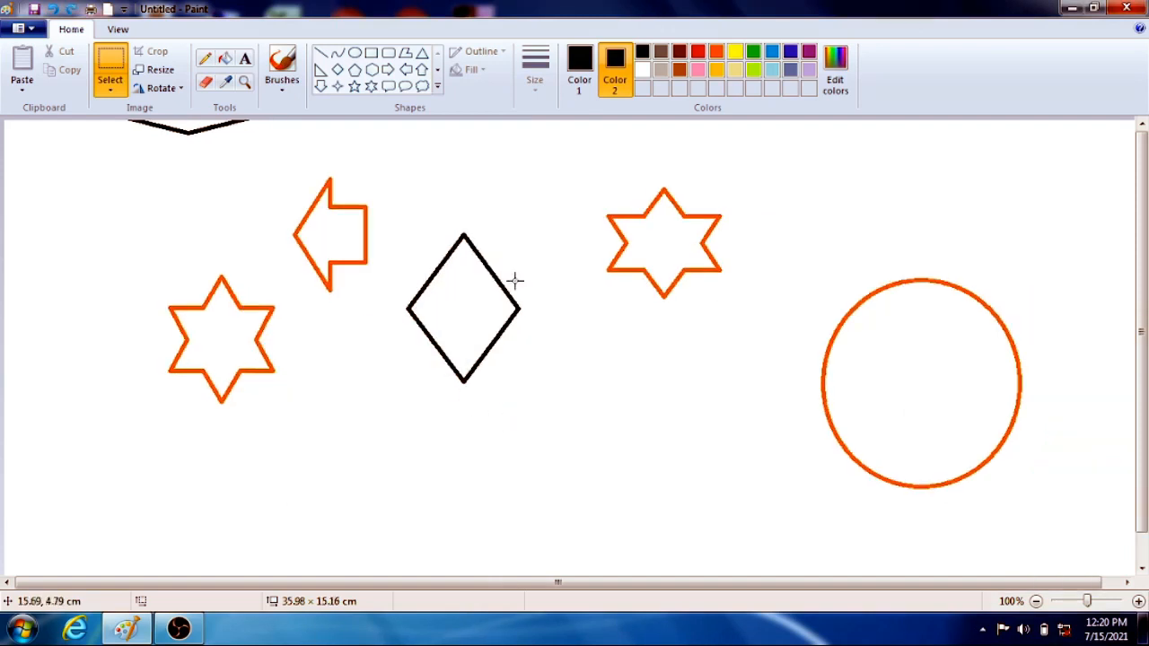
{"action": "left_click", "coordinate": [171, 75]}
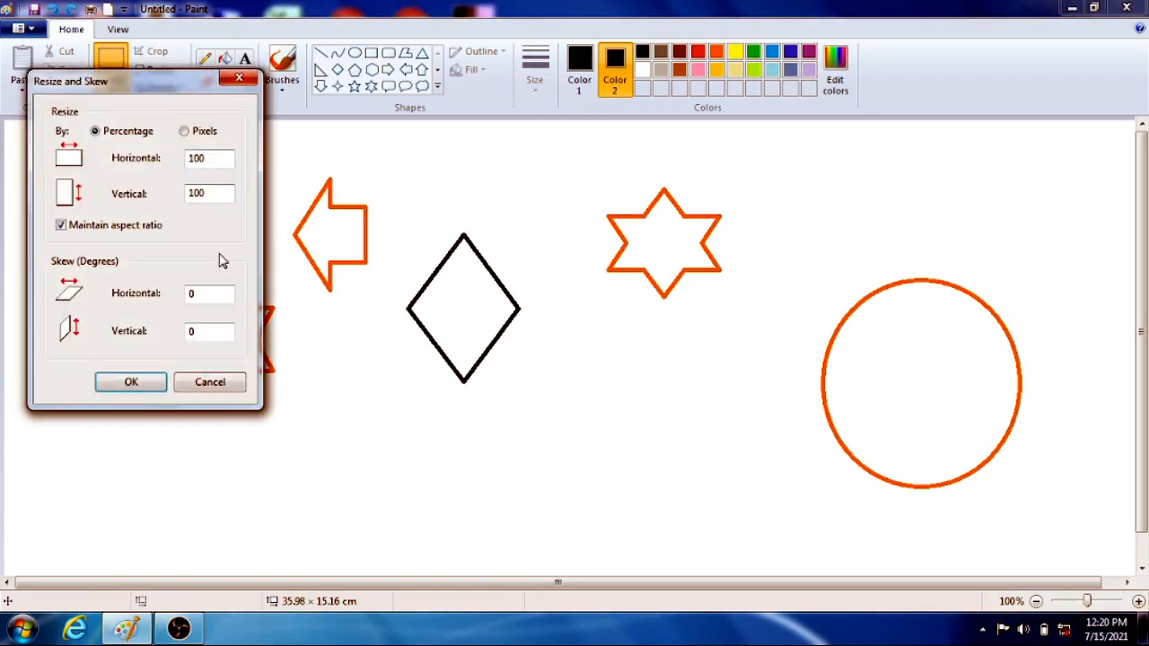
{"action": "left_click_drag", "start_coordinate": [149, 95], "coordinate": [324, 147]}
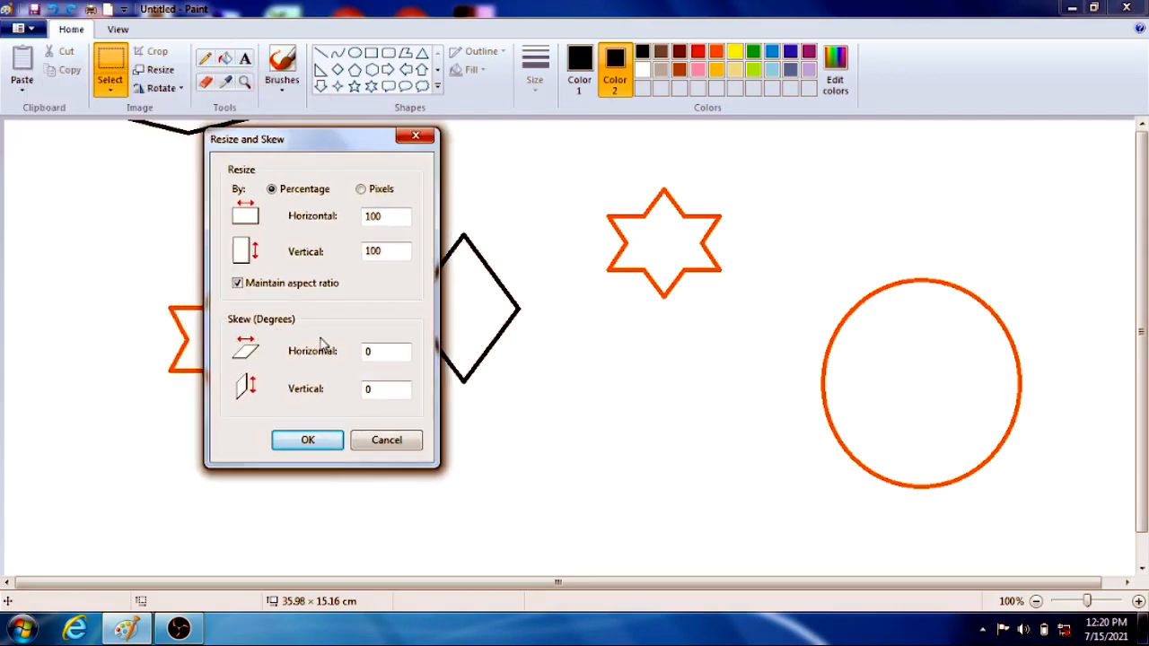
{"action": "left_click", "coordinate": [420, 138]}
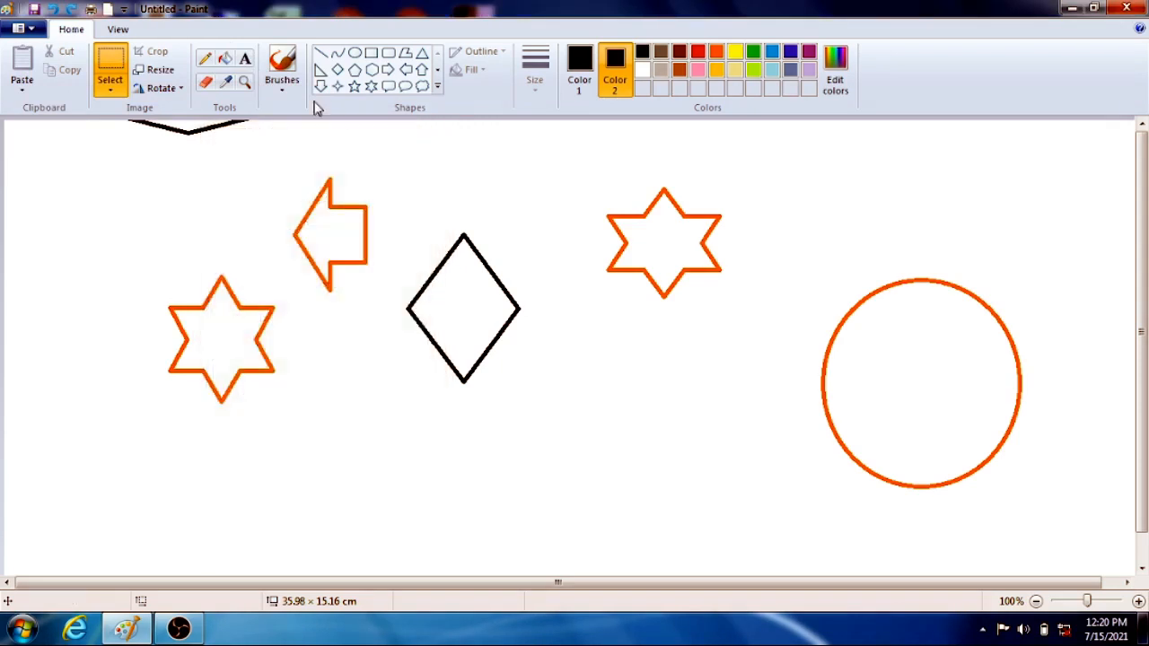
- Add the text "hdjsha" just below the black diamond
{"action": "left_click", "coordinate": [244, 59]}
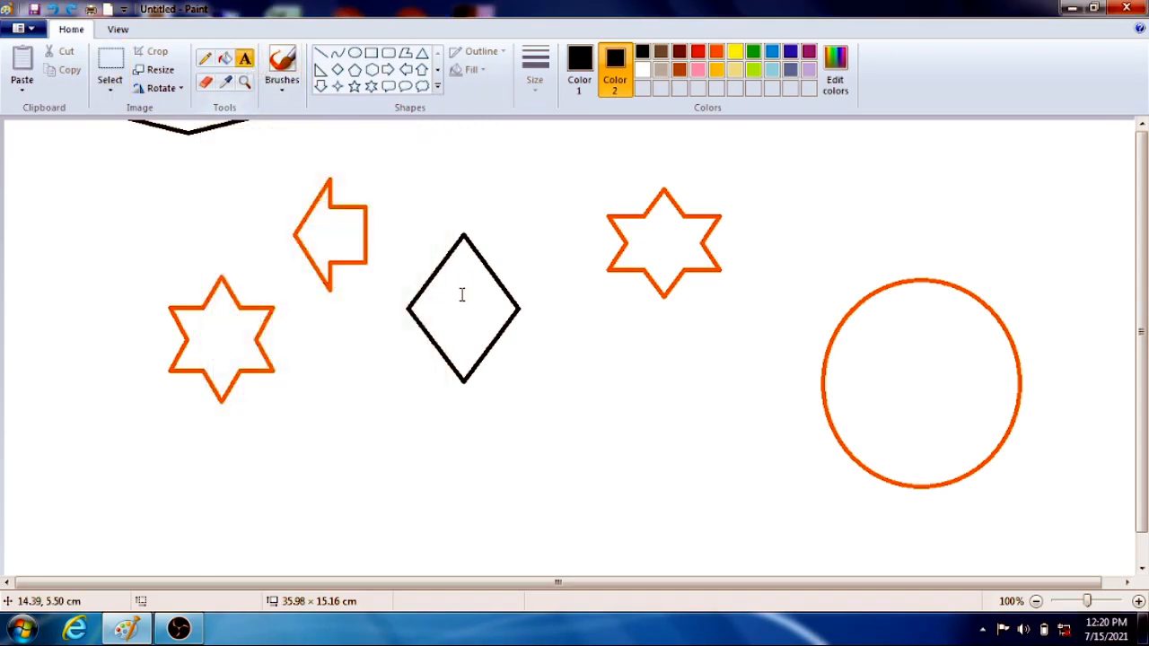
{"action": "left_click", "coordinate": [354, 410]}
{"action": "type", "text": "hdjsha"}
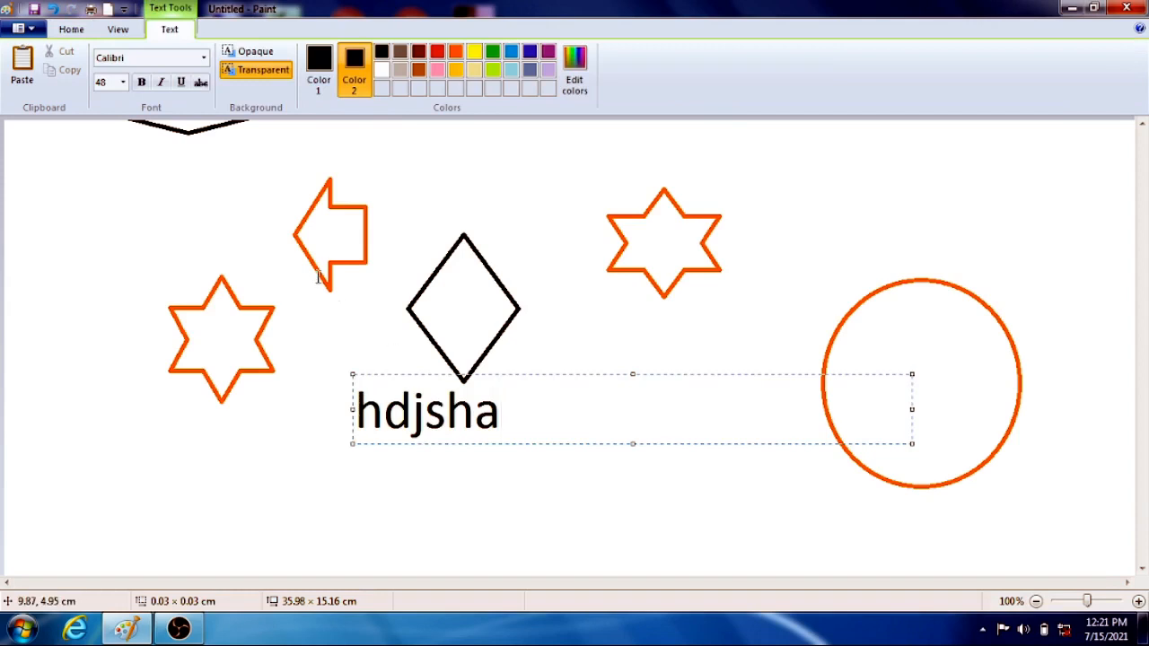
{"action": "left_click", "coordinate": [75, 29]}
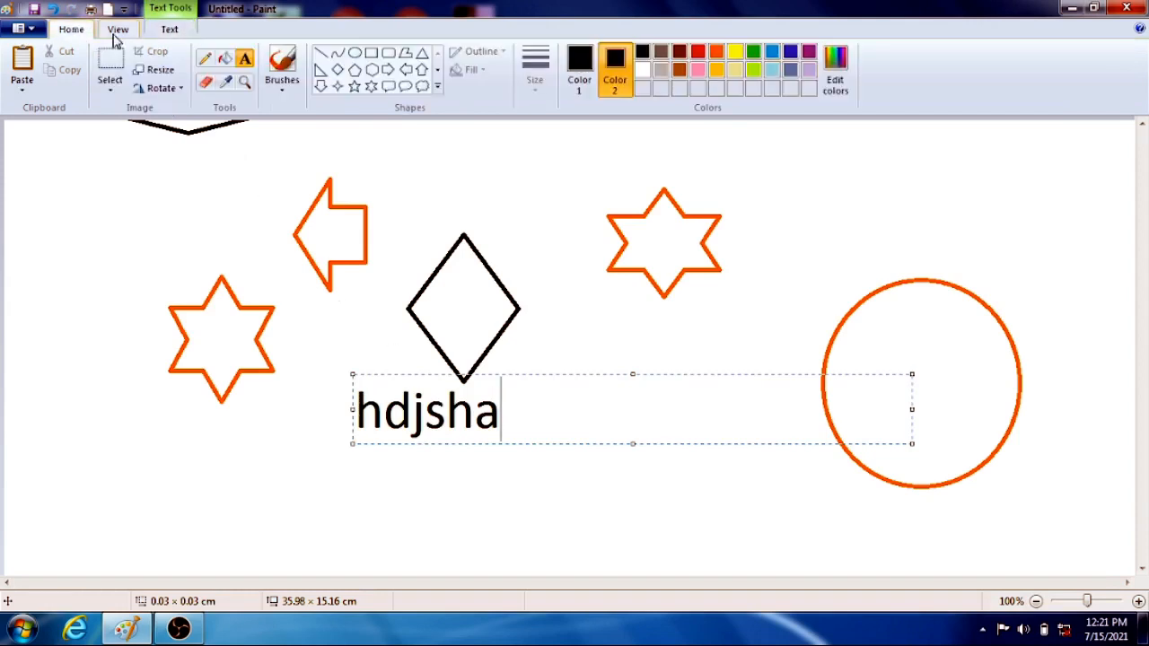
{"action": "left_click", "coordinate": [158, 69]}
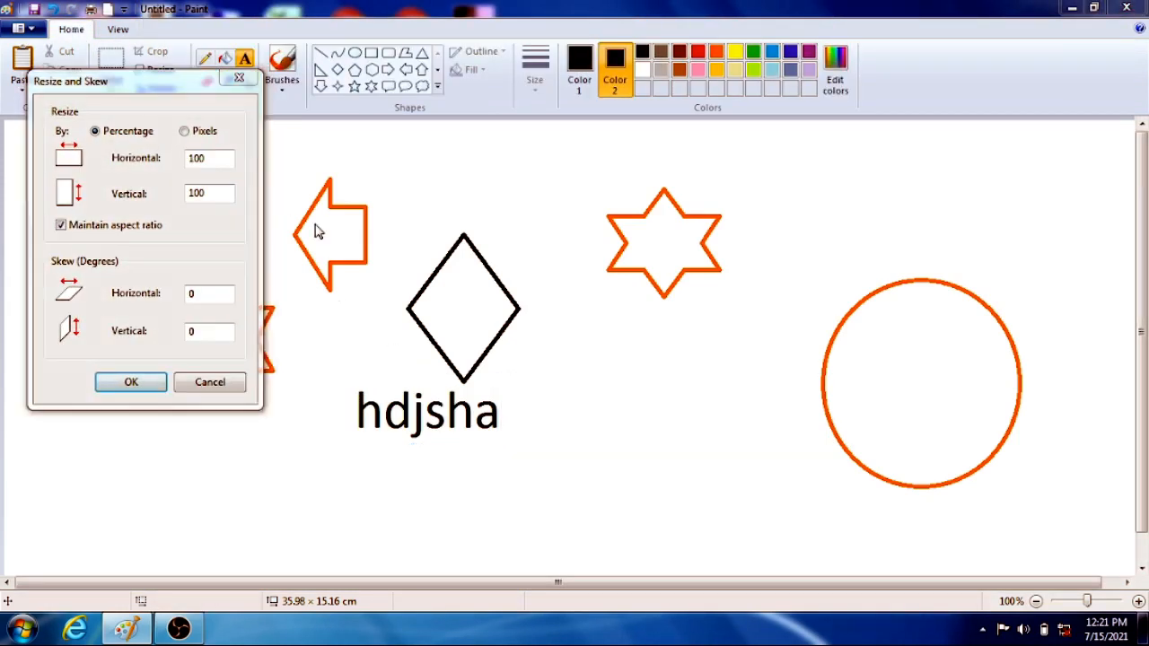
{"action": "left_click", "coordinate": [239, 78]}
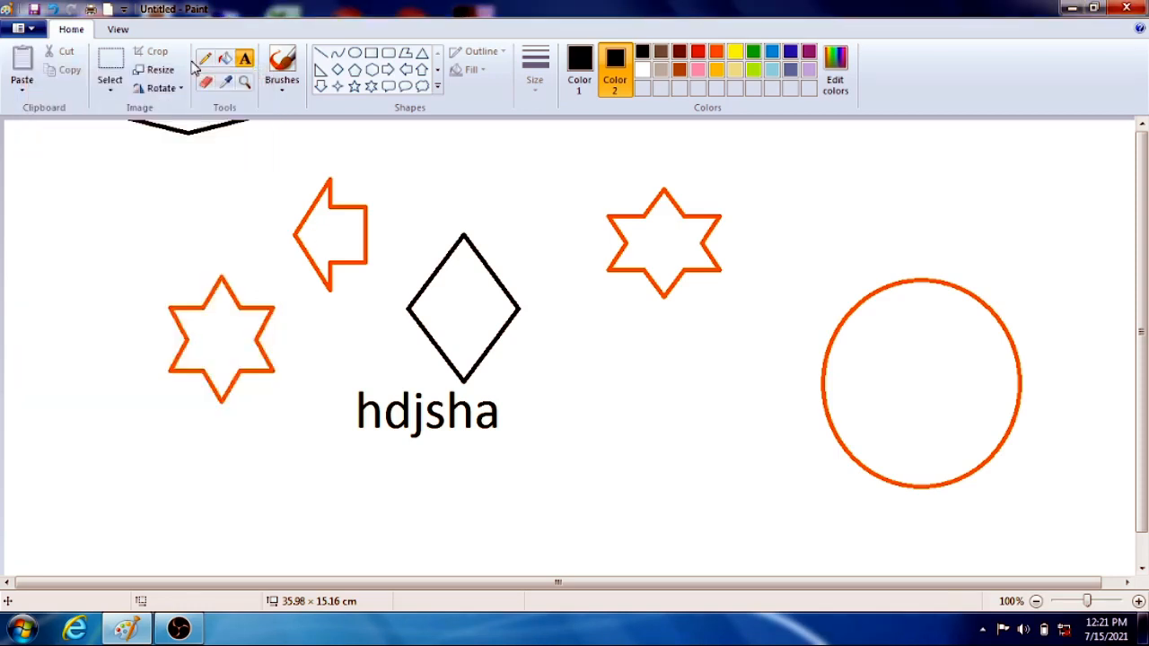
- With Color 2 white, skew a selection about 6.75 × 2.72 cm around the text vertically by 67 degrees, place it over the diamond and deselect it
{"action": "left_click", "coordinate": [112, 67]}
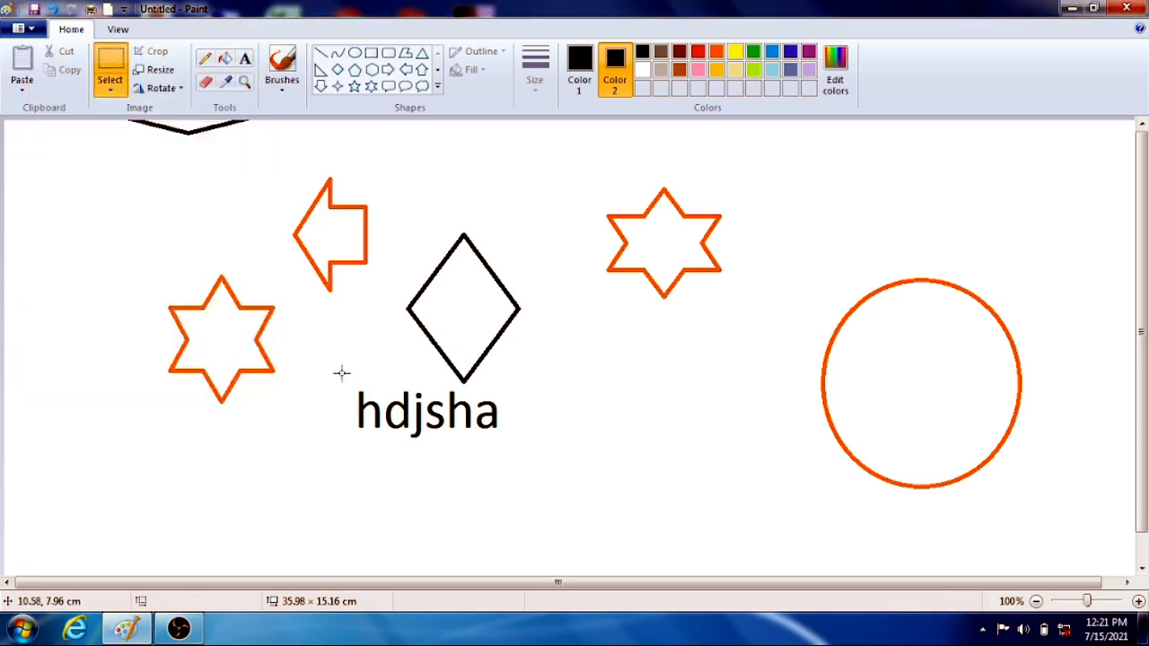
{"action": "left_click_drag", "start_coordinate": [341, 373], "coordinate": [554, 459]}
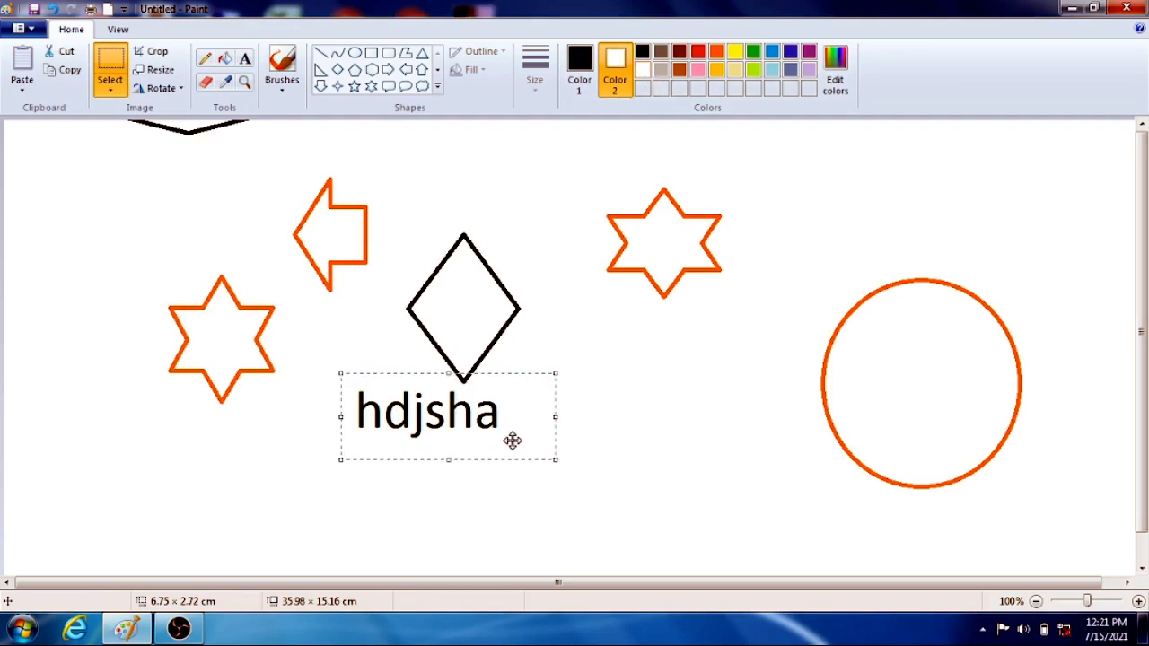
{"action": "left_click", "coordinate": [155, 69]}
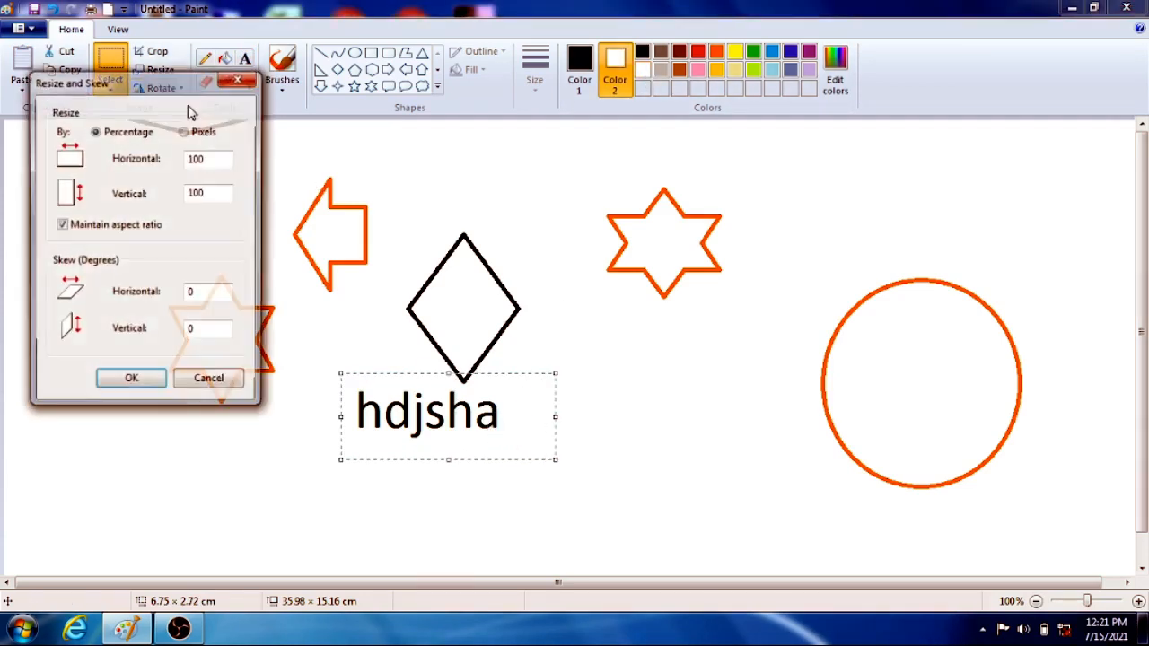
{"action": "left_click", "coordinate": [205, 328]}
{"action": "type", "text": "6"}
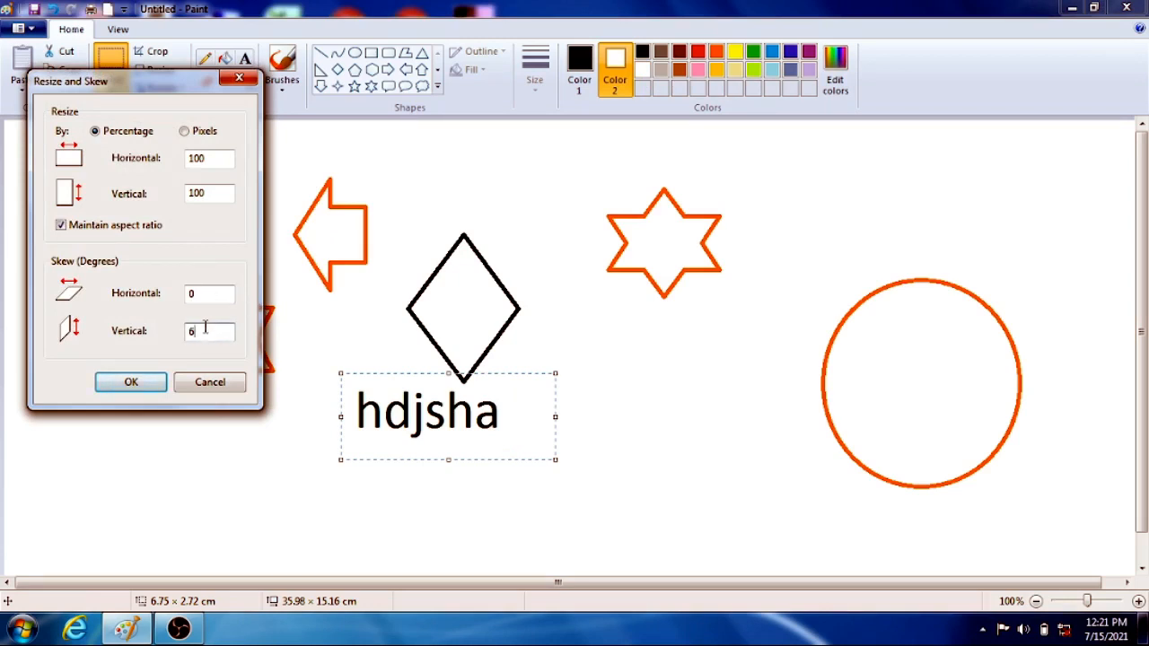
{"action": "type", "text": "7"}
{"action": "left_click", "coordinate": [133, 384]}
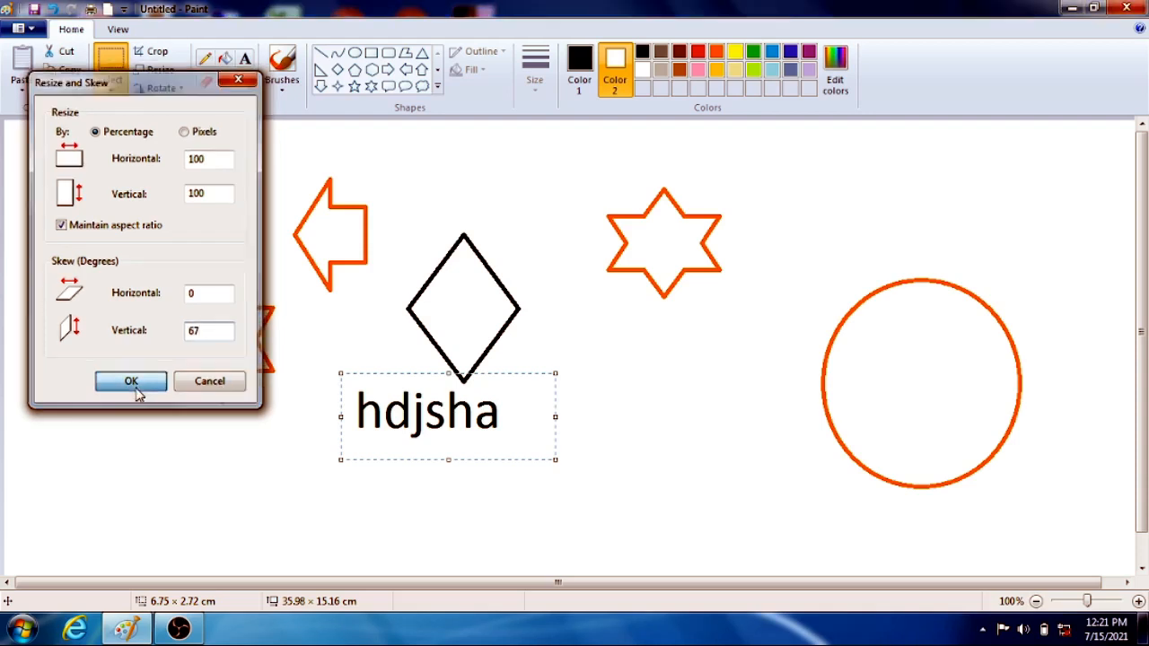
{"action": "left_click_drag", "start_coordinate": [430, 391], "coordinate": [442, 350]}
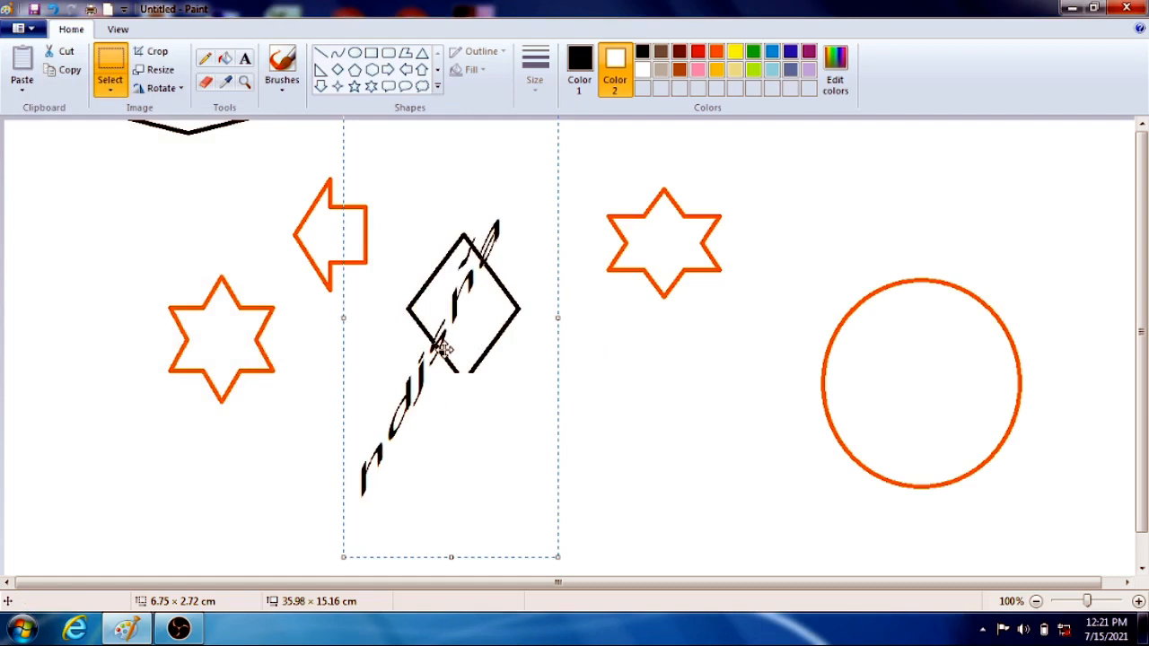
{"action": "left_click", "coordinate": [302, 340]}
{"action": "left_click", "coordinate": [157, 69]}
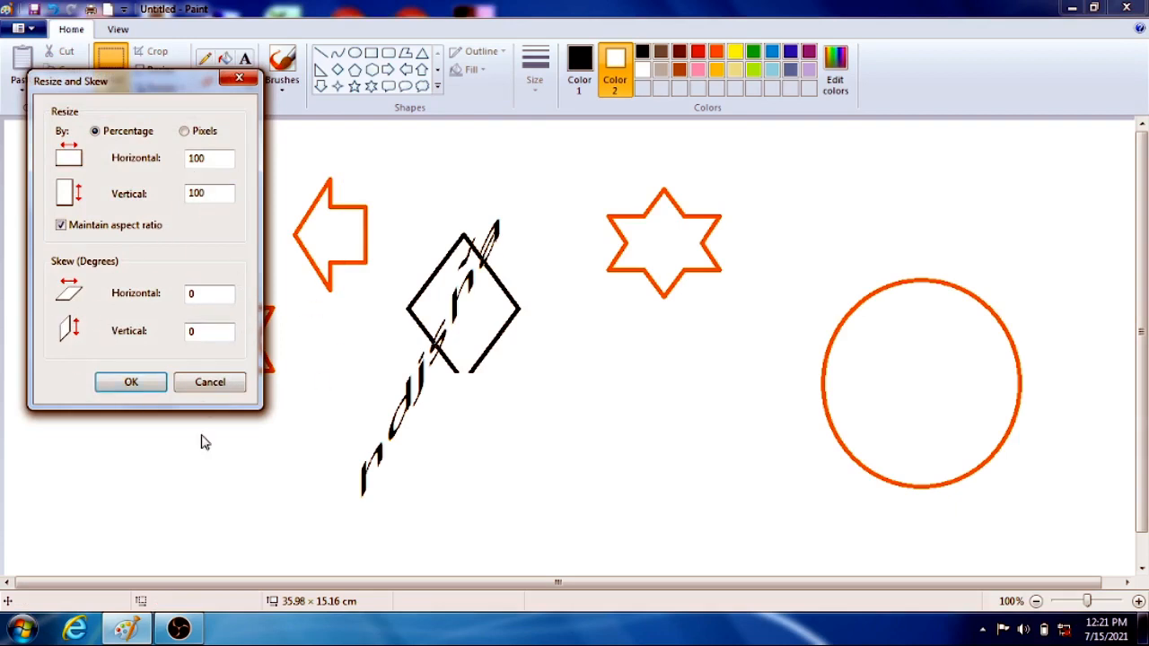
{"action": "left_click", "coordinate": [239, 78]}
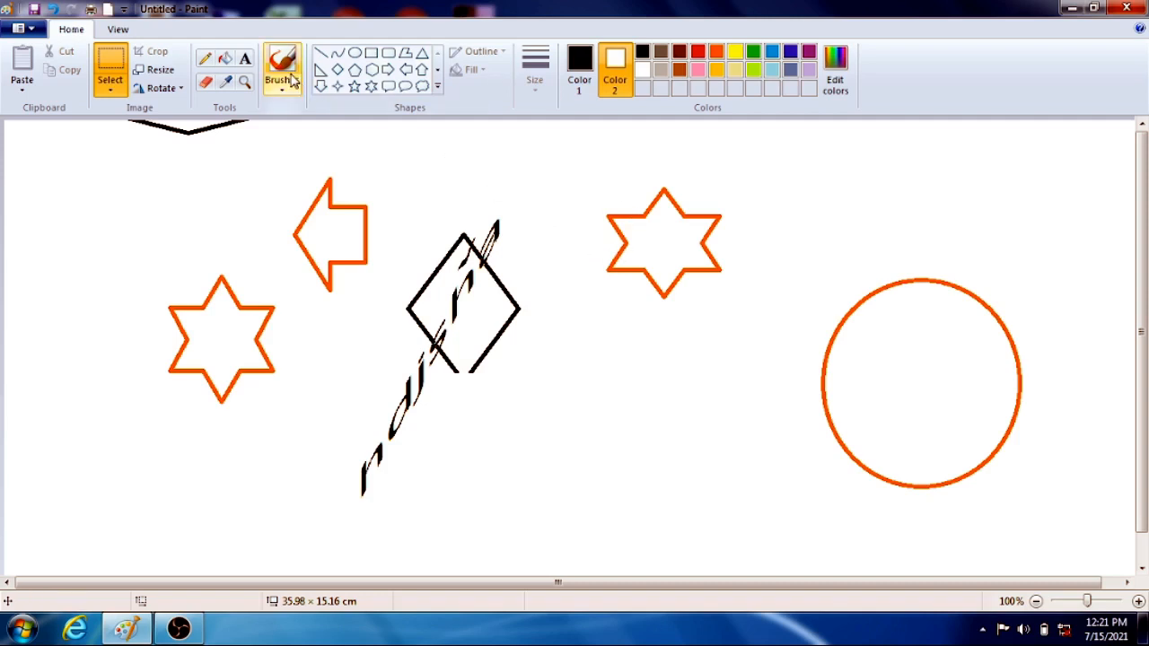
- Fill the right star with red as Color 1
{"action": "left_click", "coordinate": [225, 58]}
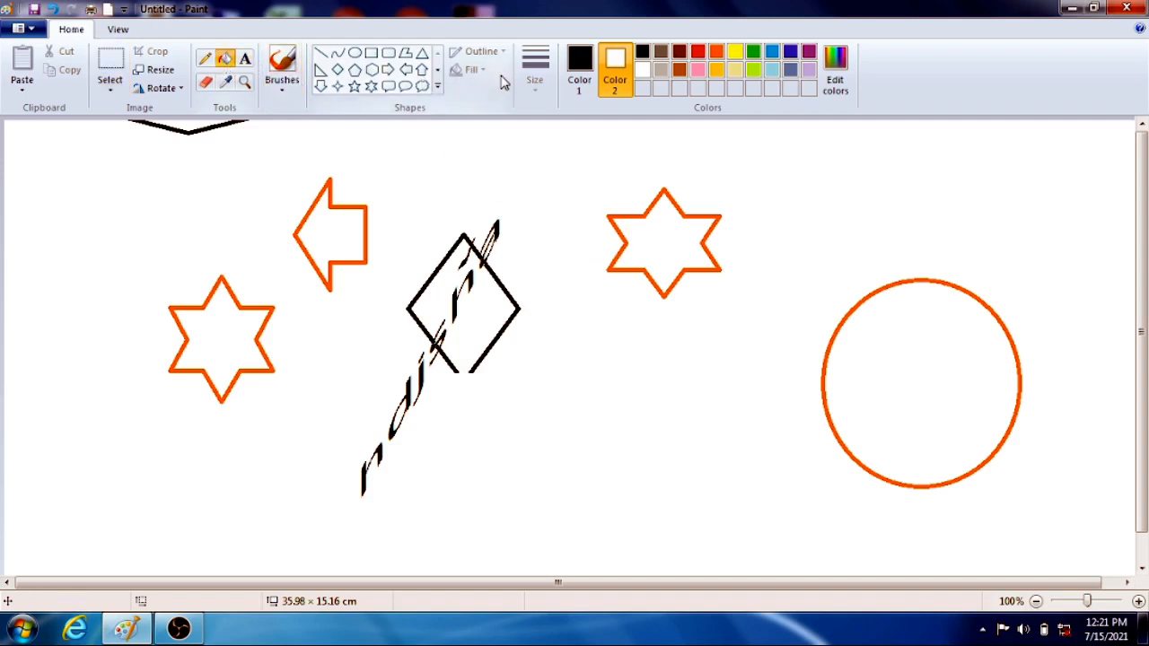
{"action": "left_click", "coordinate": [579, 68]}
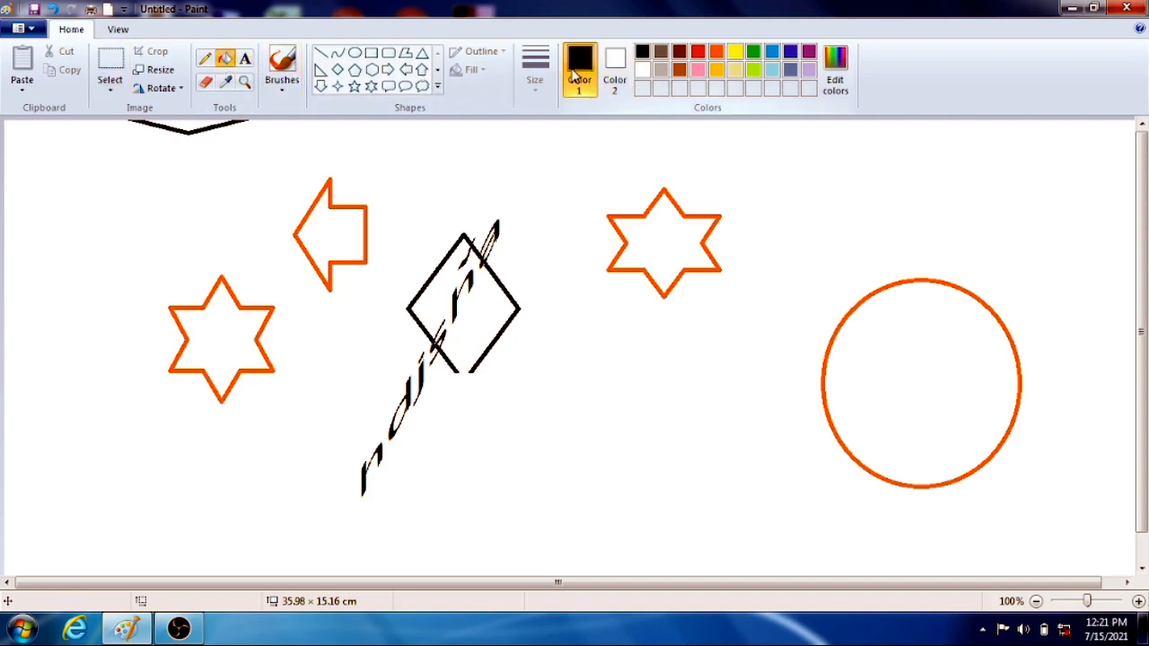
{"action": "left_click", "coordinate": [698, 52]}
{"action": "left_click", "coordinate": [677, 222]}
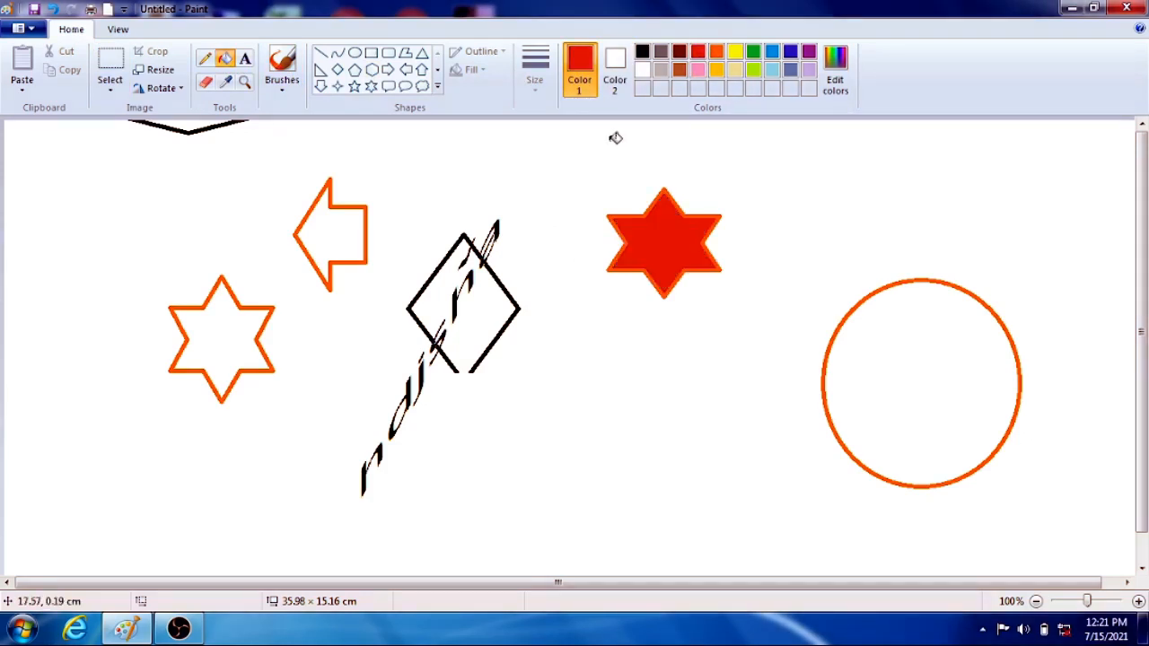
- Draw a red circle about 1.98 × 2.12 cm overlapping the red star's lower right point, and fill it with yellow
{"action": "left_click", "coordinate": [355, 52]}
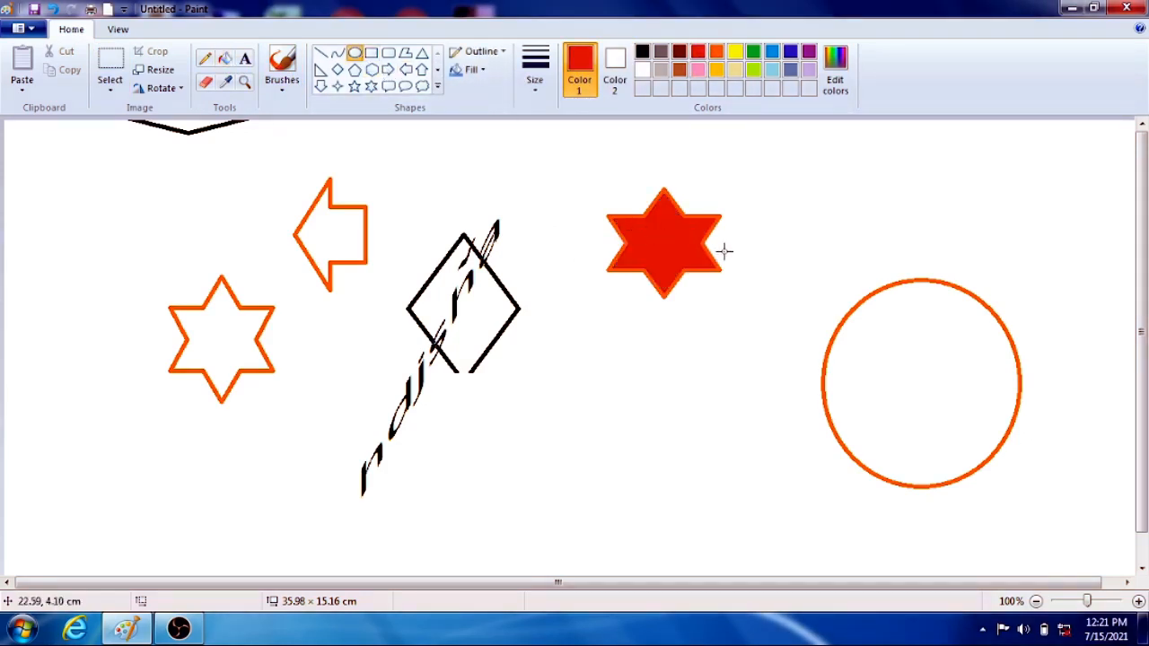
{"action": "left_click_drag", "start_coordinate": [700, 241], "coordinate": [758, 308]}
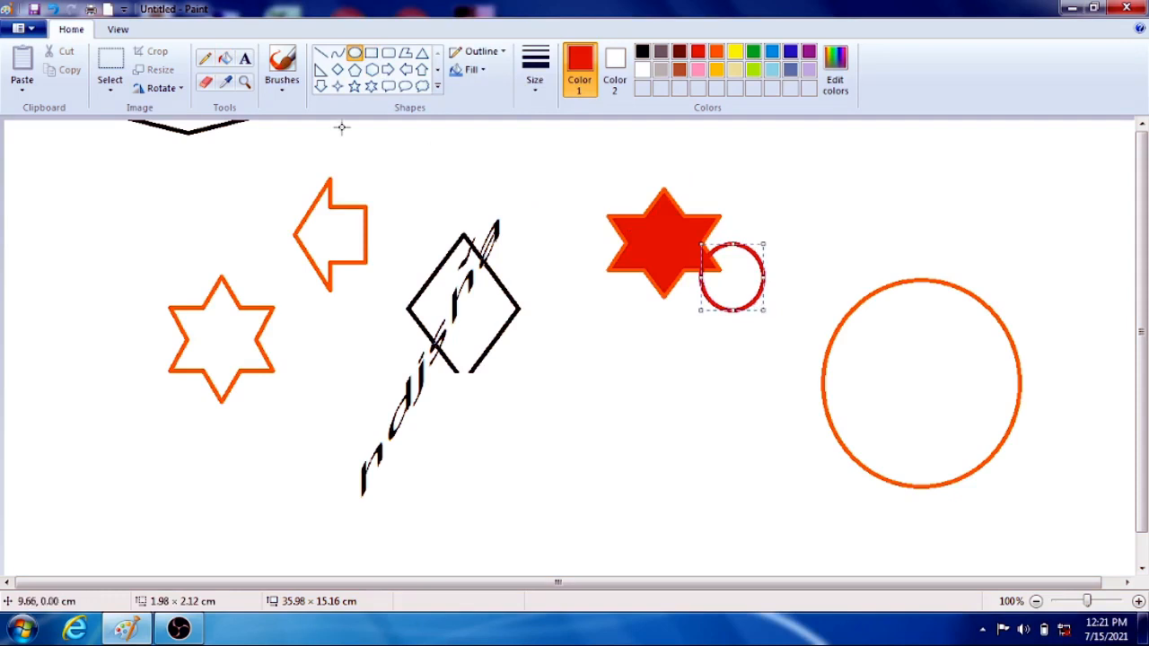
{"action": "left_click", "coordinate": [224, 58]}
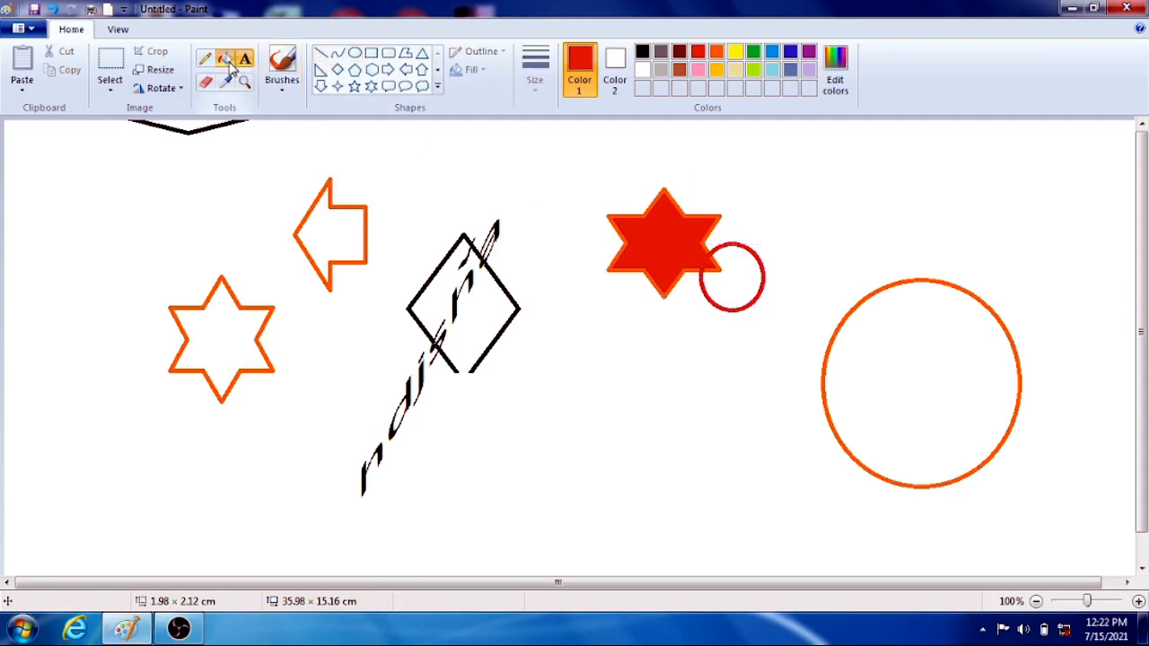
{"action": "left_click", "coordinate": [734, 54]}
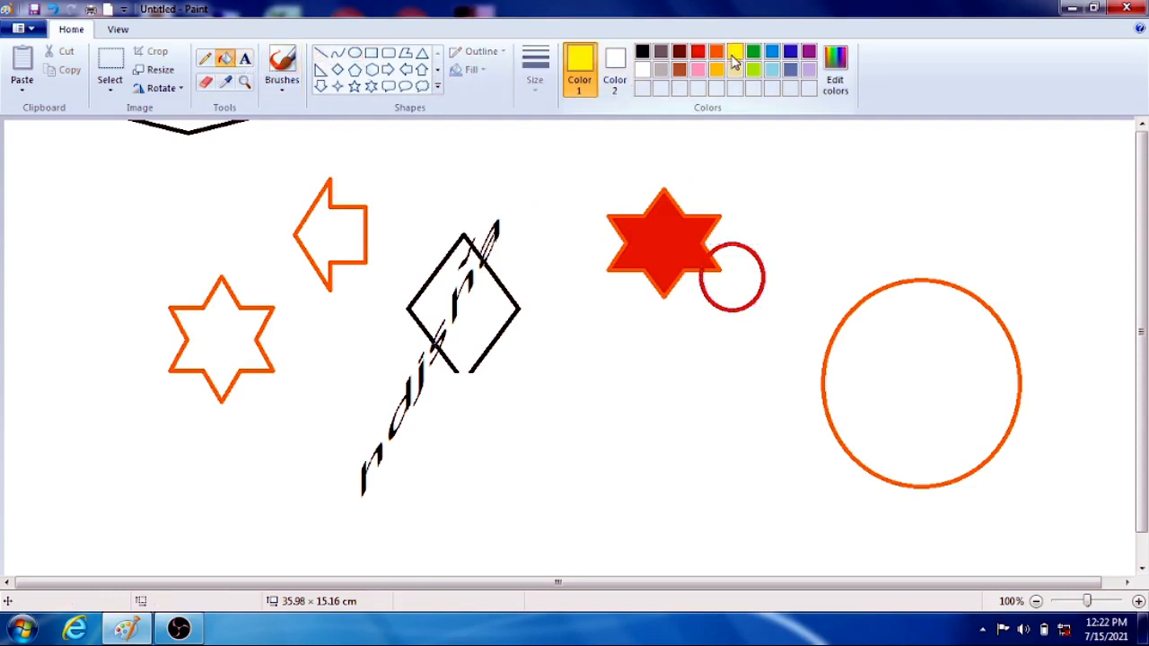
{"action": "left_click", "coordinate": [737, 266]}
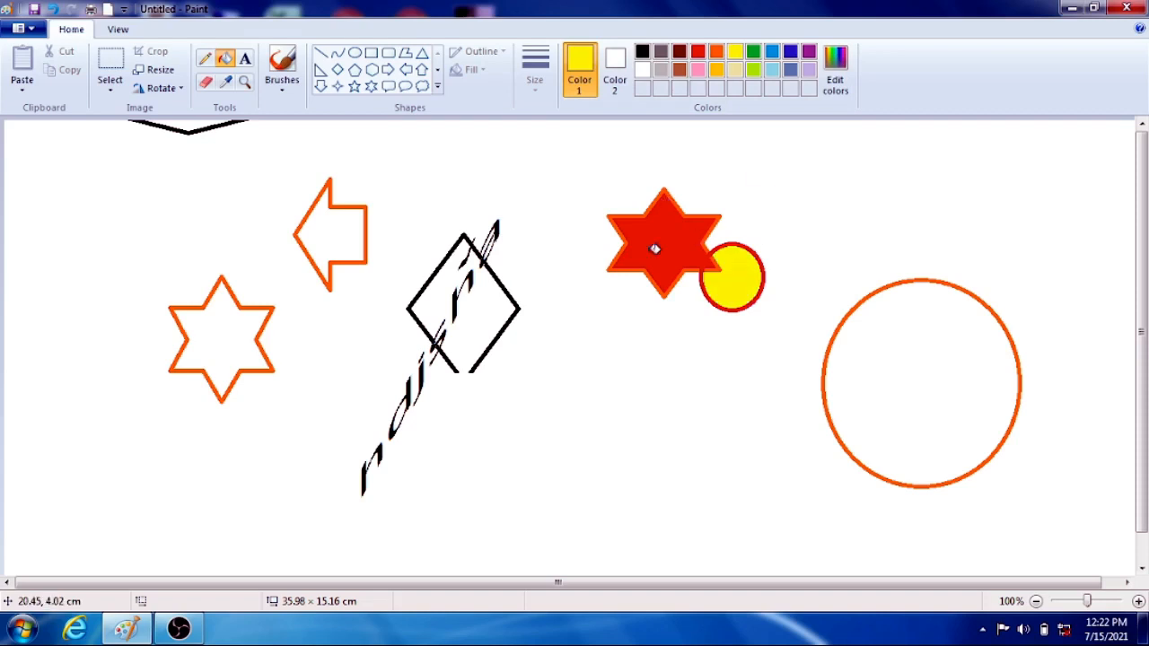
- Select an area about 5.69 × 4.44 cm around the red star and yellow circle, and resize it to 1% horizontally without maintaining aspect ratio
{"action": "left_click", "coordinate": [114, 65]}
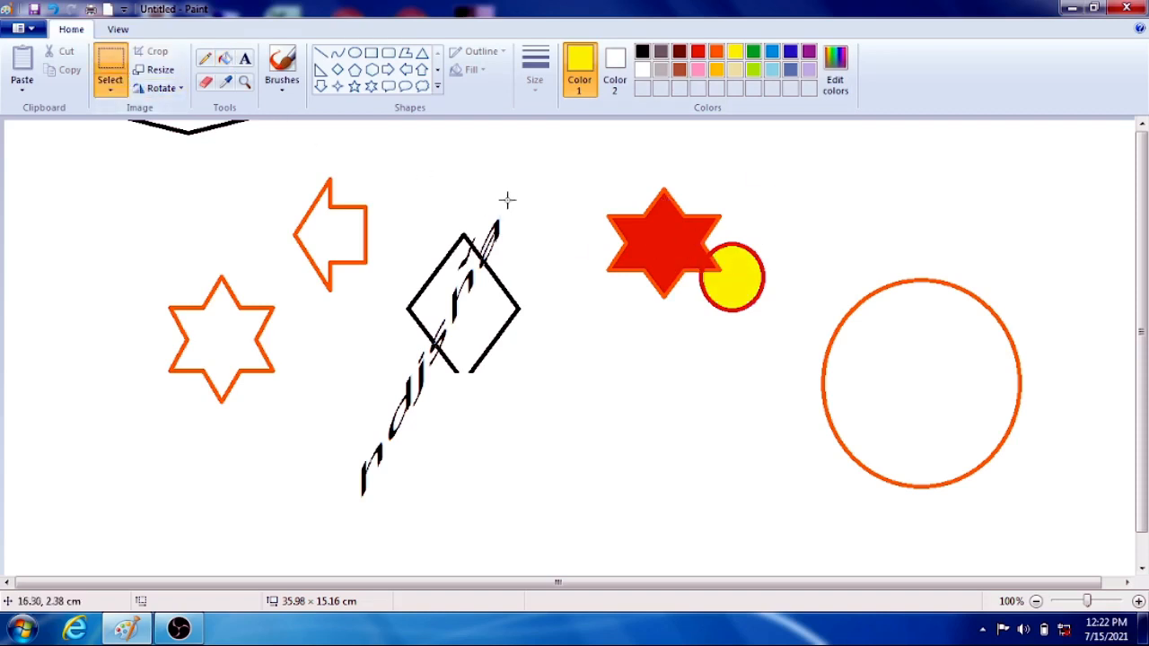
{"action": "left_click_drag", "start_coordinate": [595, 181], "coordinate": [777, 323]}
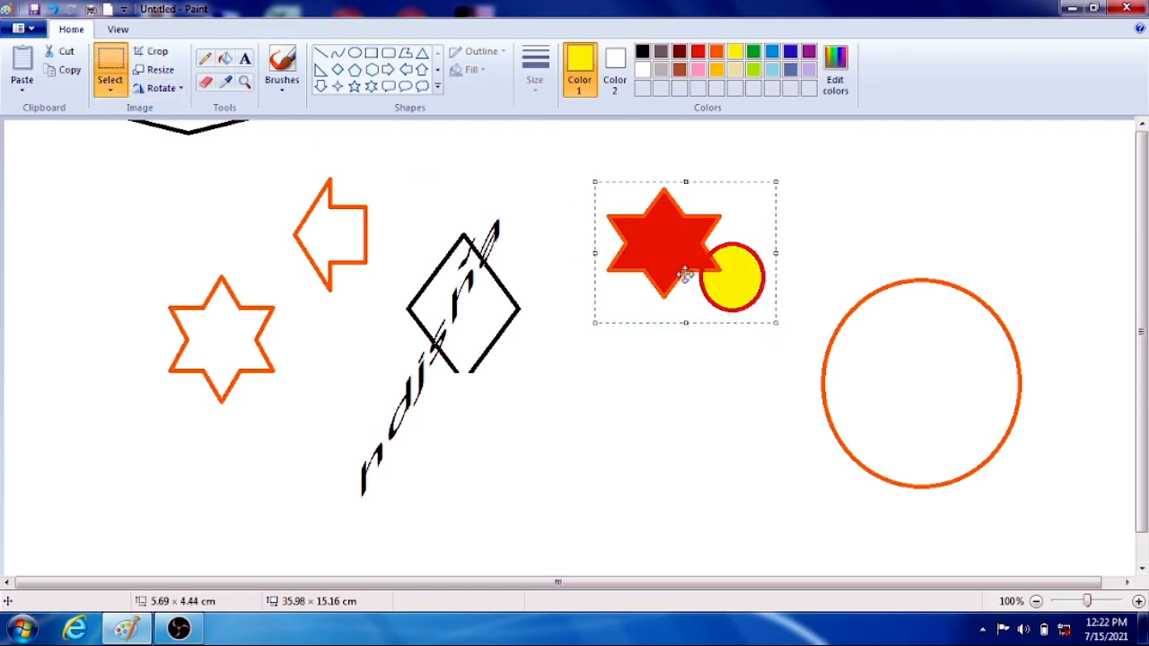
{"action": "left_click", "coordinate": [161, 69]}
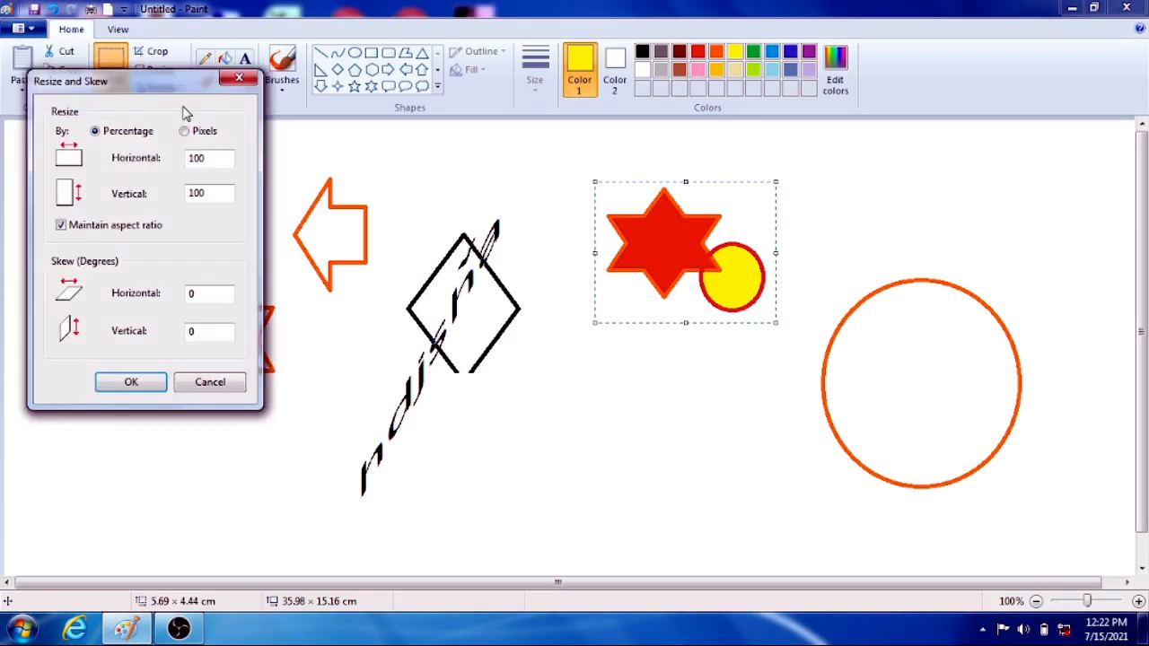
{"action": "left_click_drag", "start_coordinate": [166, 92], "coordinate": [328, 85]}
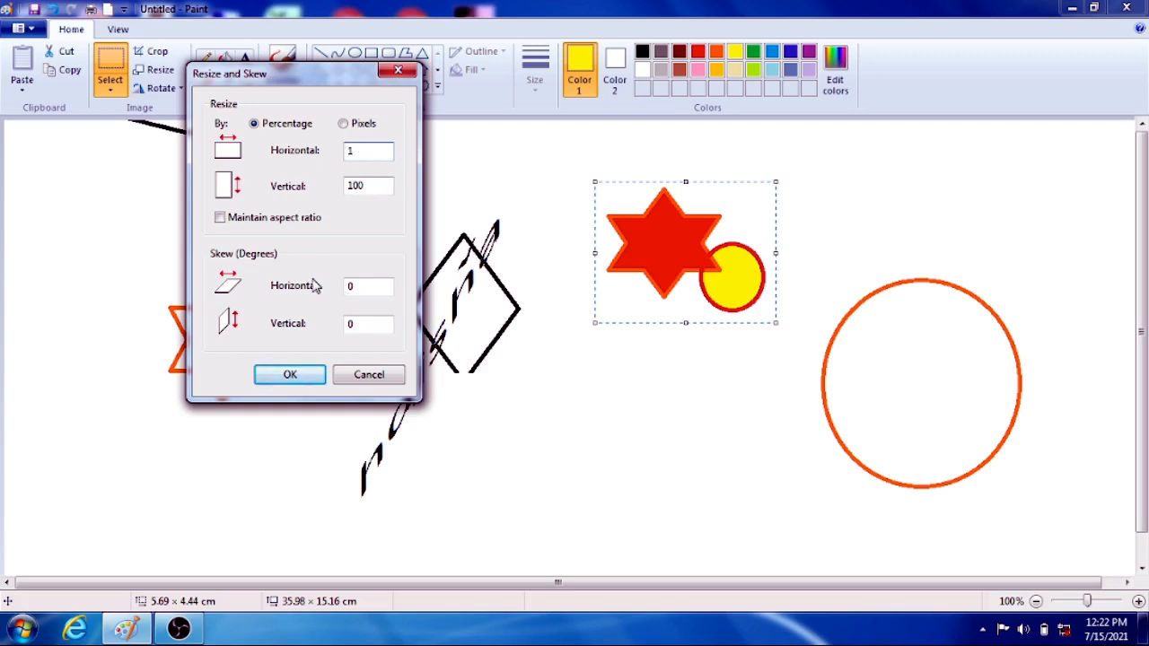
{"action": "left_click", "coordinate": [296, 374]}
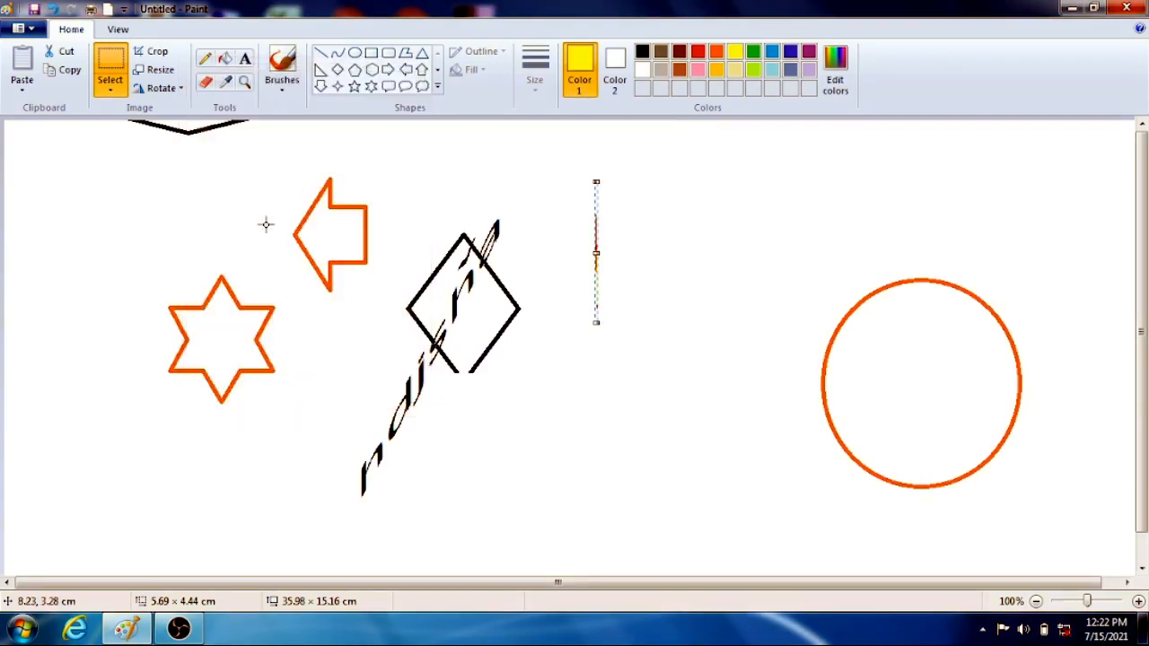
- Resize the already narrowed selection to 1% horizontally once more, with Maintain aspect ratio off
{"action": "left_click", "coordinate": [159, 70]}
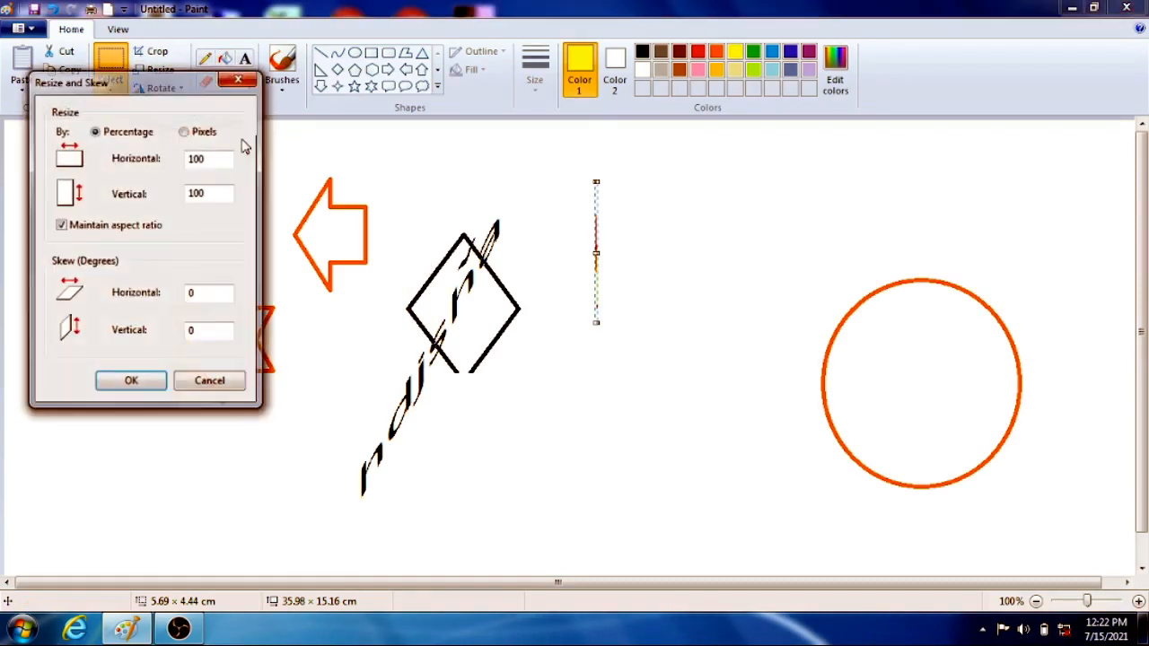
{"action": "left_click", "coordinate": [135, 230]}
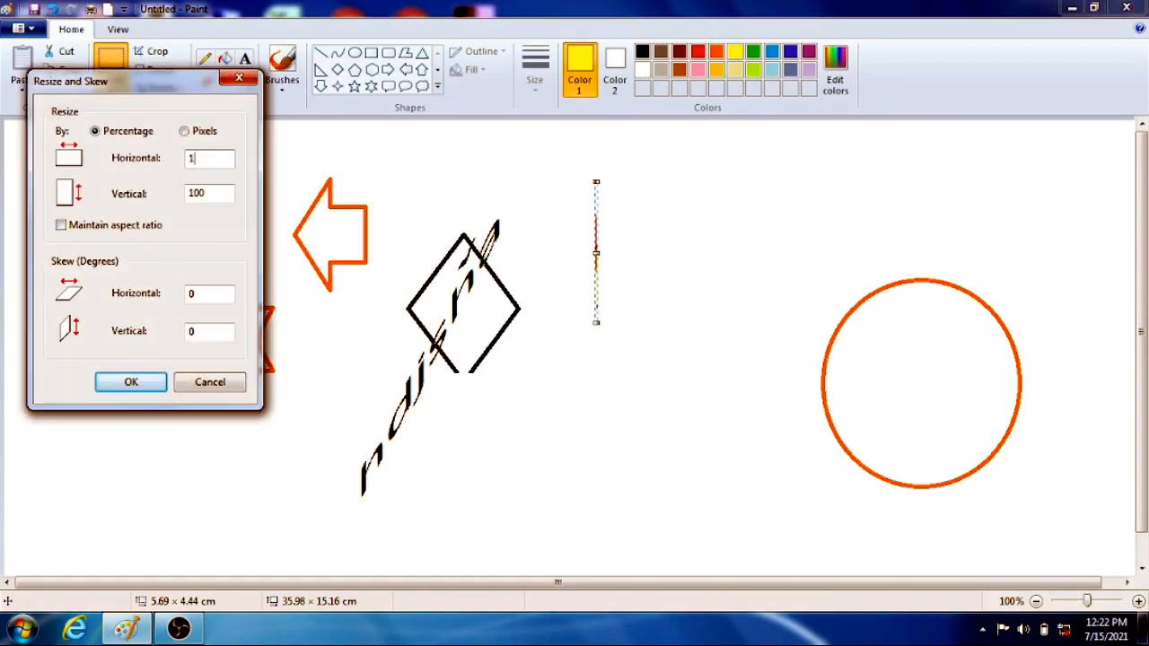
{"action": "key", "text": "Return"}
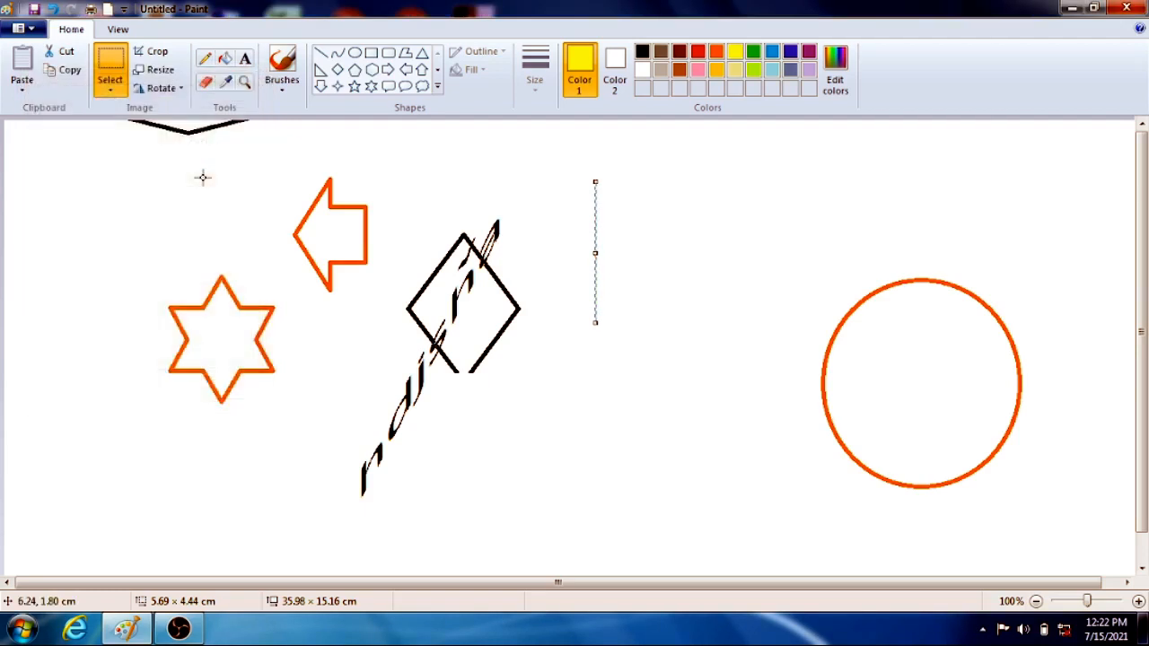
- Widen the line-thin selection to 500% horizontally, with Maintain aspect ratio off and vertical kept at 100
{"action": "key", "text": "ctrl+w"}
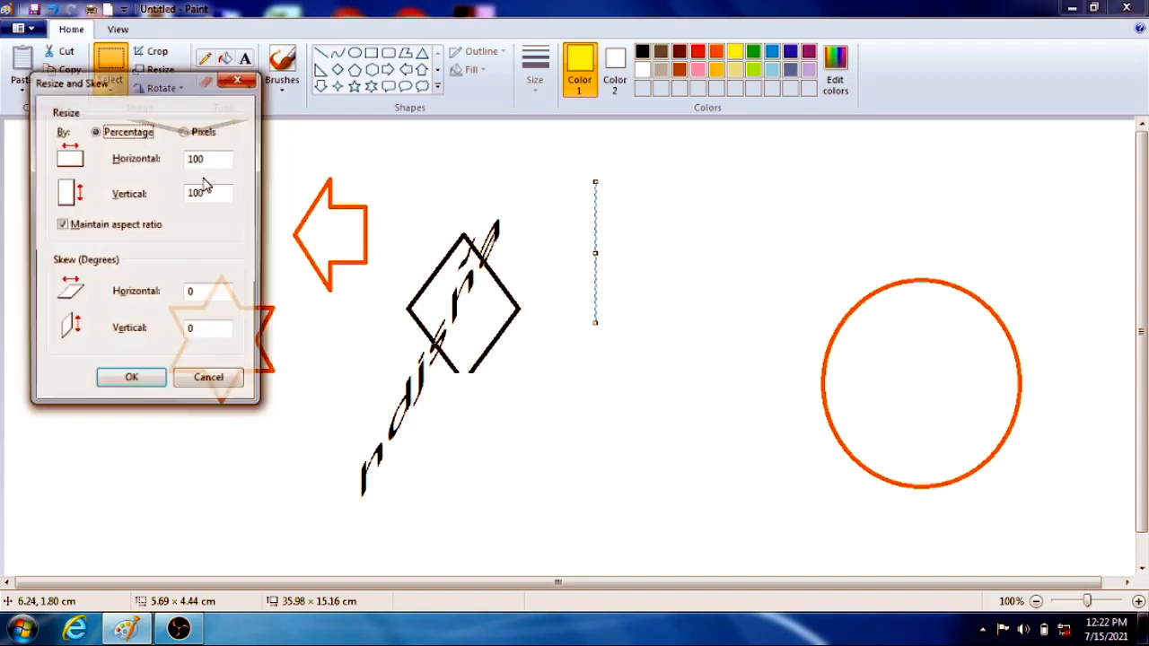
{"action": "left_click", "coordinate": [128, 228]}
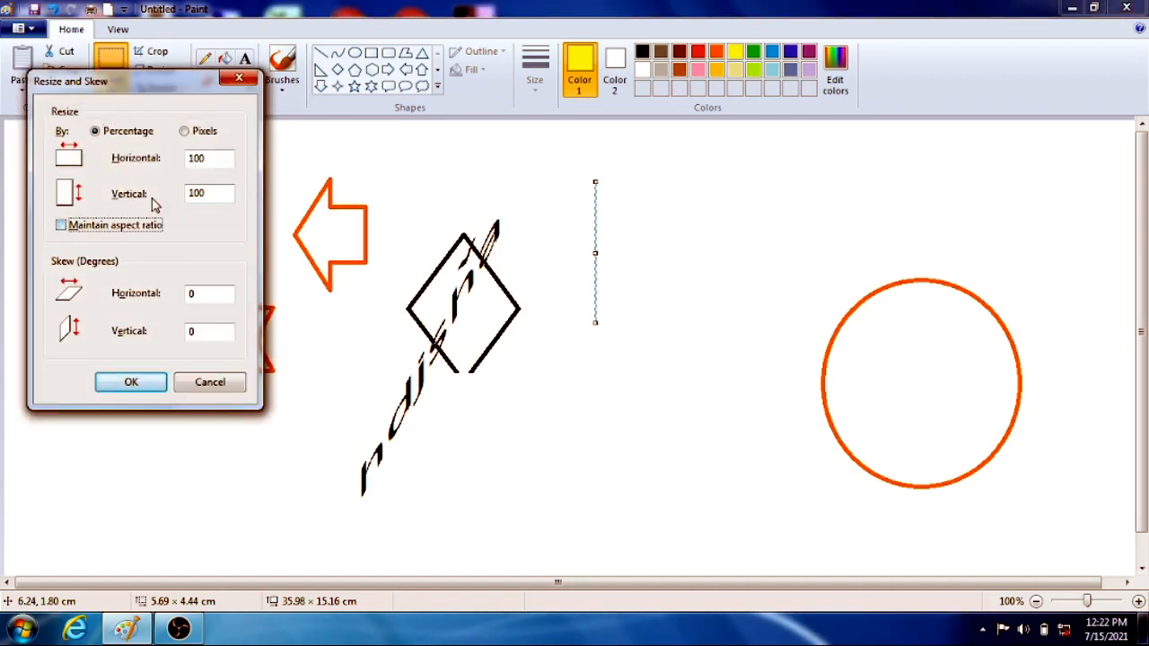
{"action": "left_click", "coordinate": [218, 158]}
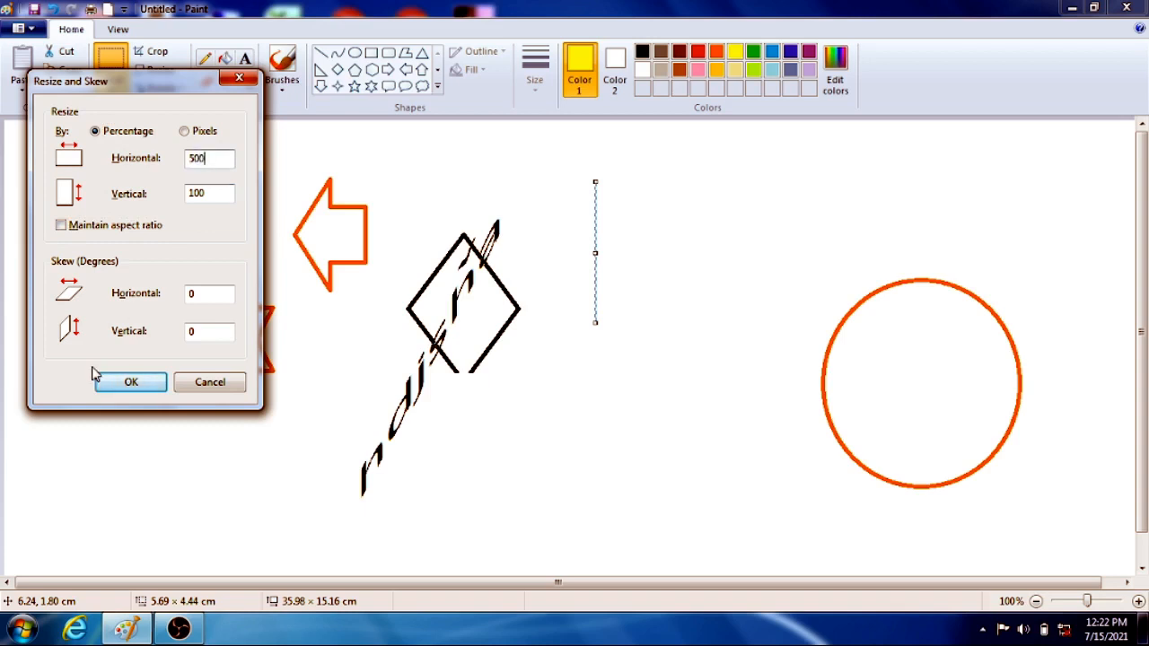
{"action": "left_click", "coordinate": [131, 381]}
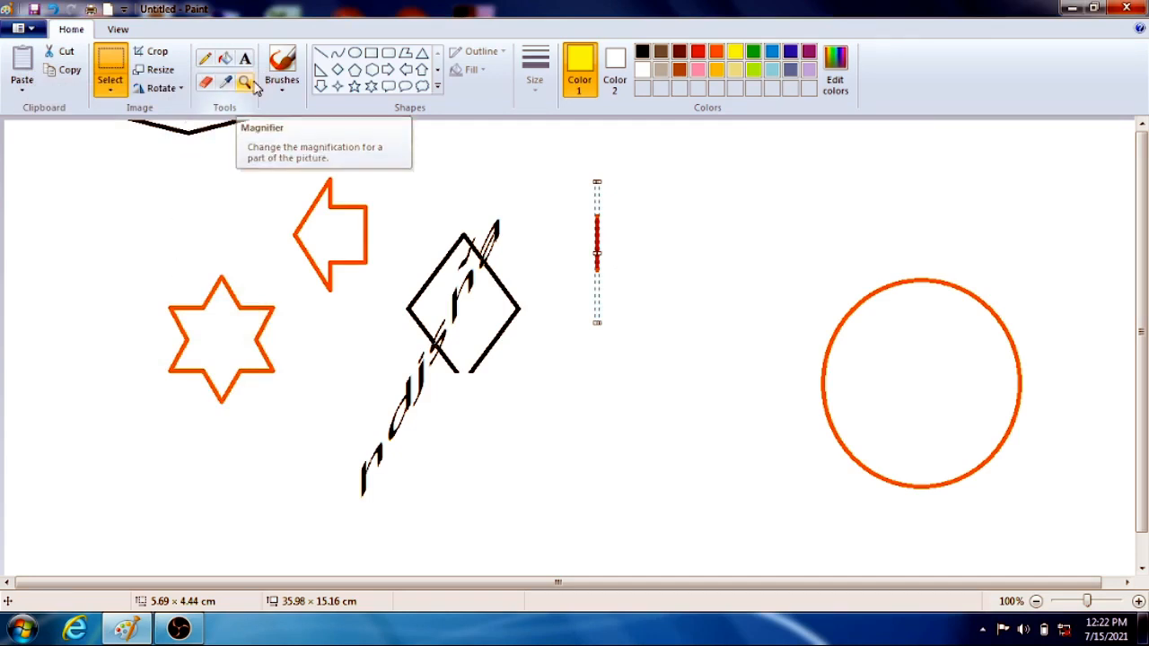
- Stretch the thin red strip horizontally by another 500% without maintaining its aspect ratio
{"action": "key", "text": "ctrl+w"}
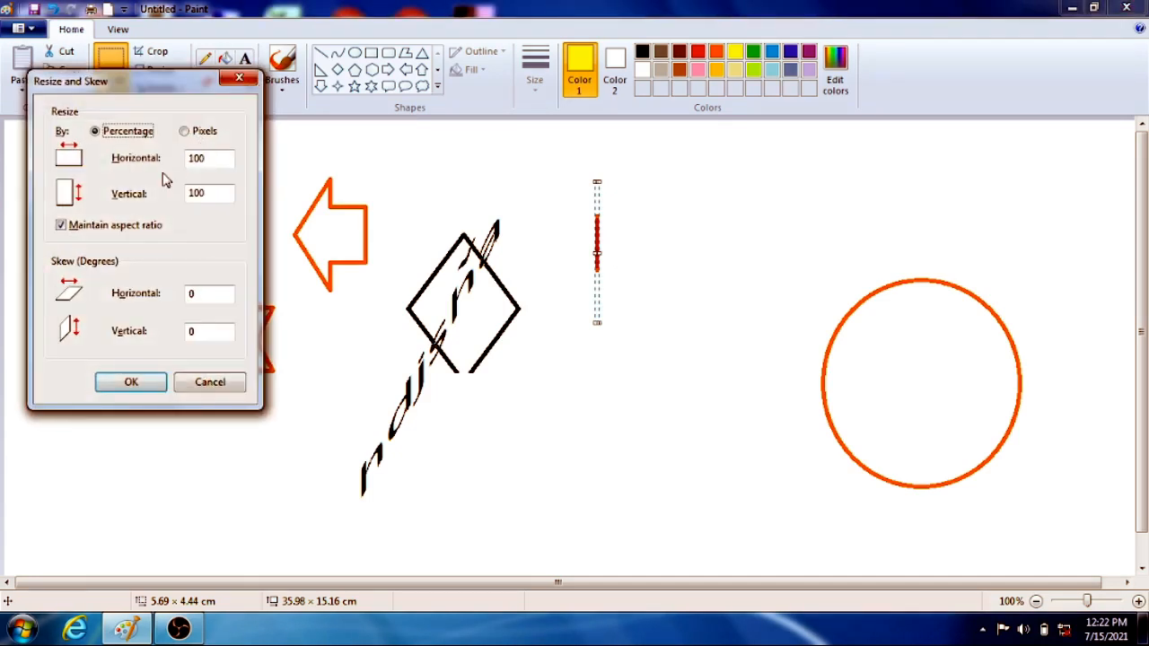
{"action": "left_click", "coordinate": [117, 225]}
{"action": "left_click", "coordinate": [214, 158]}
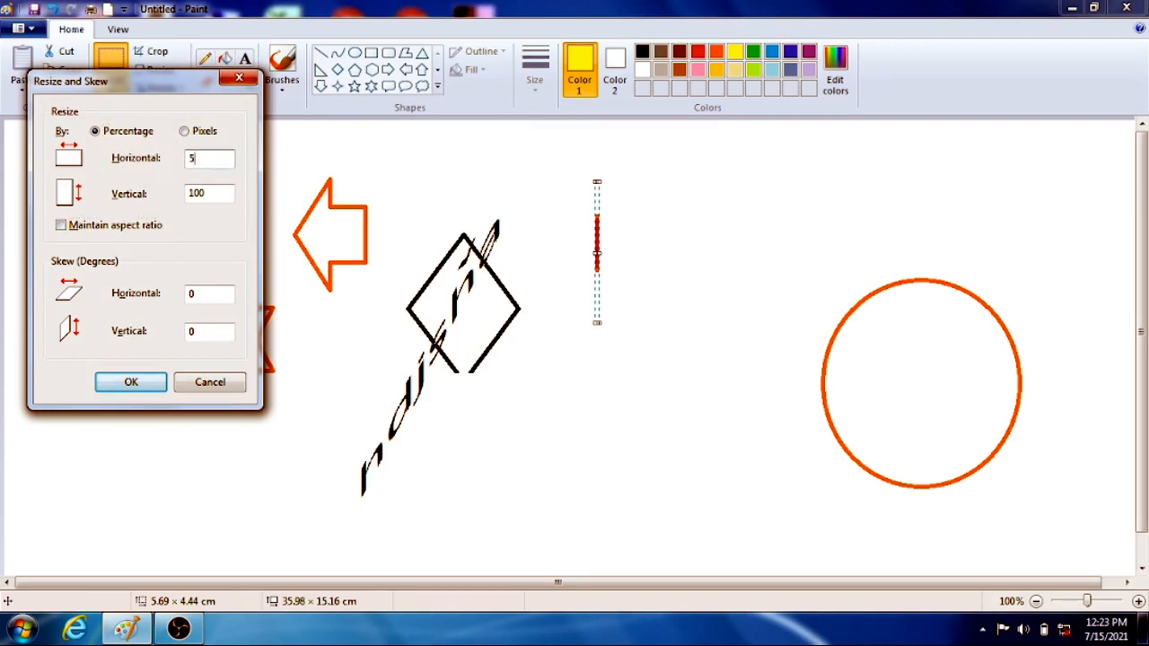
{"action": "type", "text": "500"}
{"action": "key", "text": "Return"}
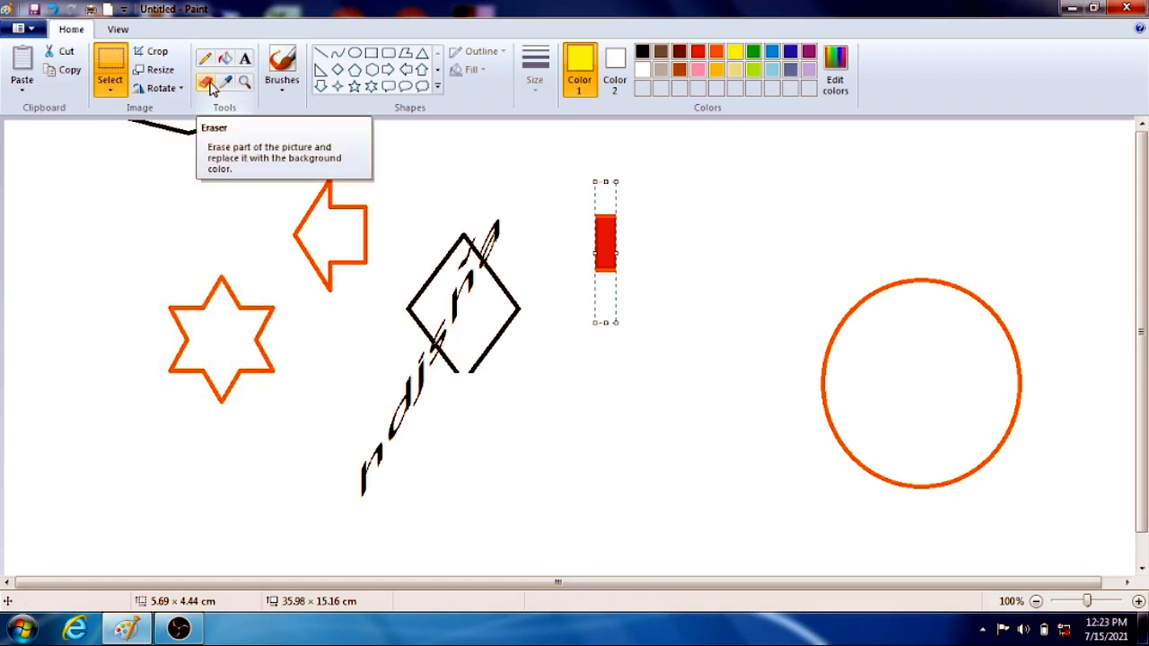
- Widen the red bar to 500% horizontally with aspect ratio off, move it slightly up and to the right, and deselect it
{"action": "key", "text": "ctrl+w"}
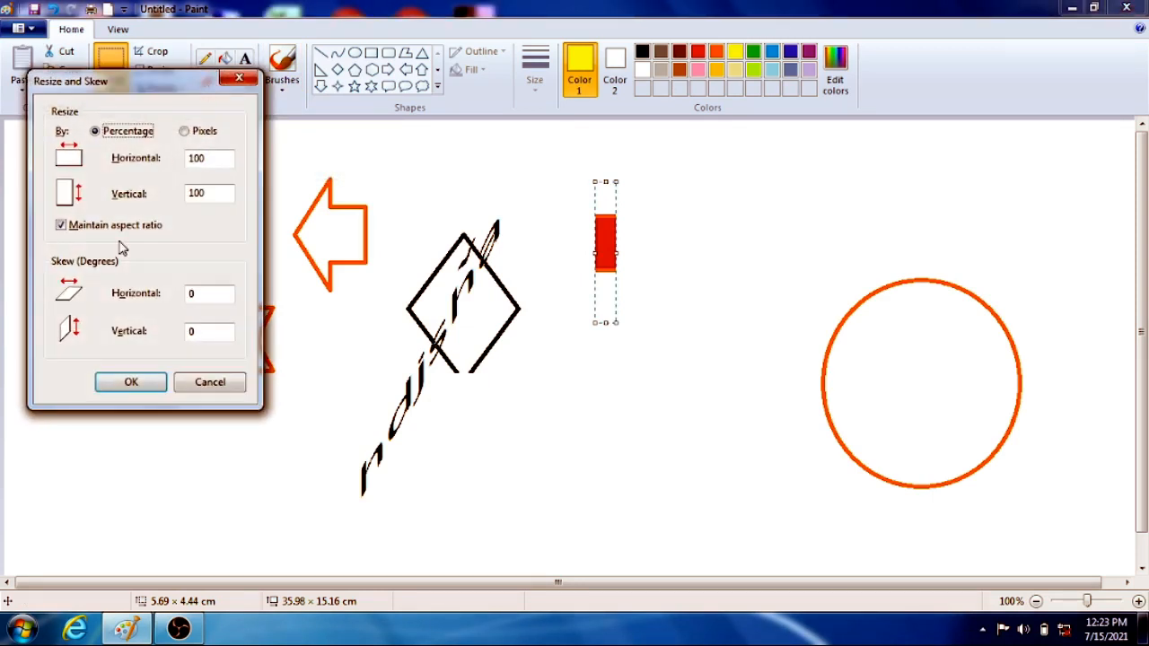
{"action": "left_click", "coordinate": [123, 228]}
{"action": "left_click", "coordinate": [206, 158]}
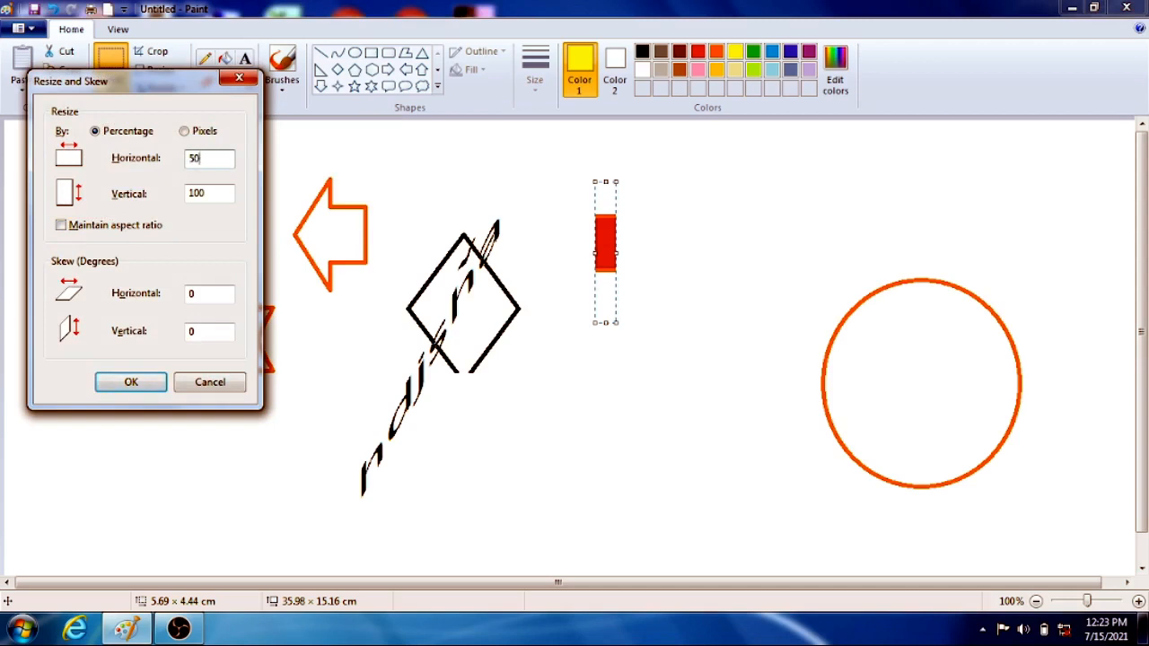
{"action": "left_click", "coordinate": [190, 296]}
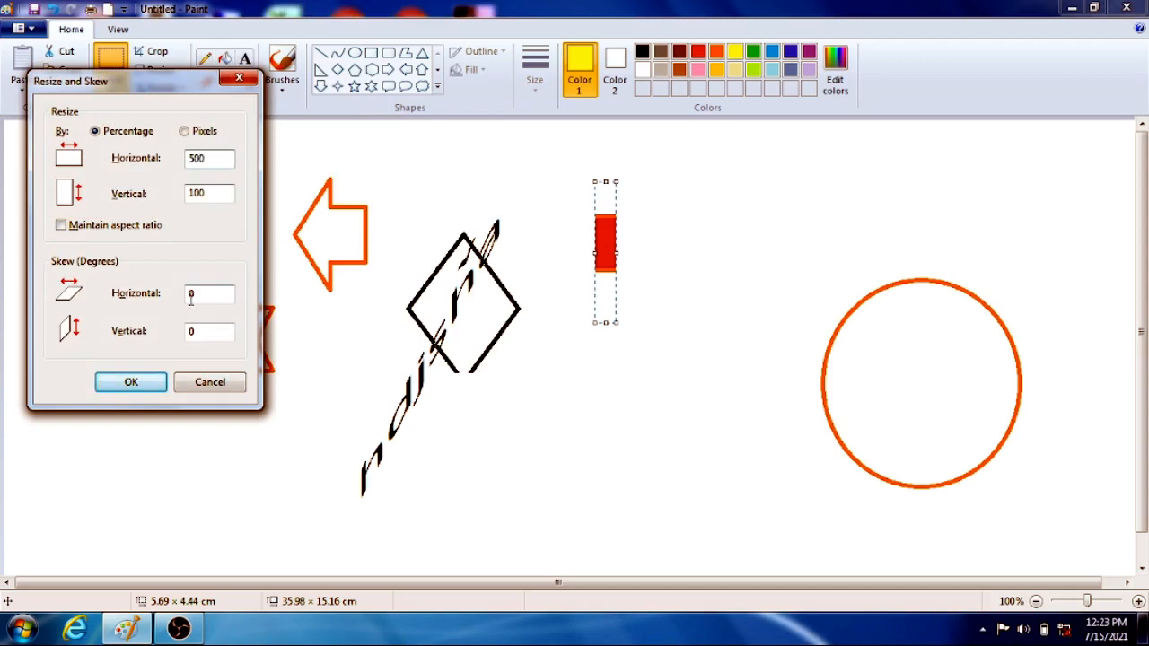
{"action": "left_click", "coordinate": [161, 375]}
{"action": "left_click_drag", "start_coordinate": [645, 273], "coordinate": [664, 242]}
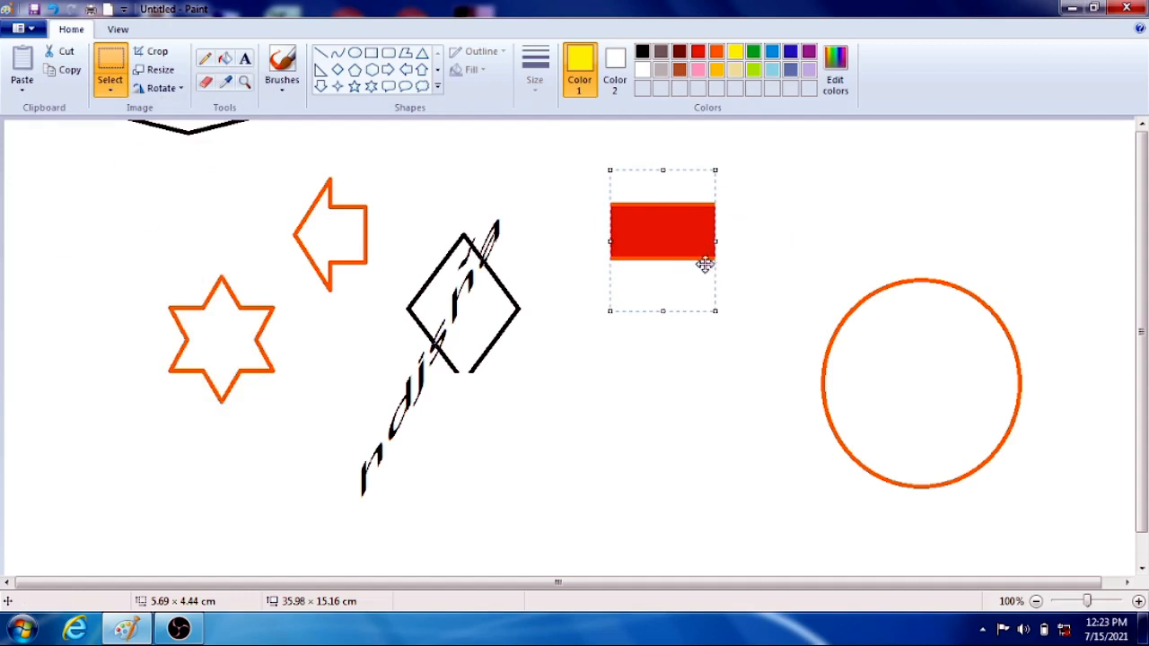
{"action": "left_click", "coordinate": [753, 211]}
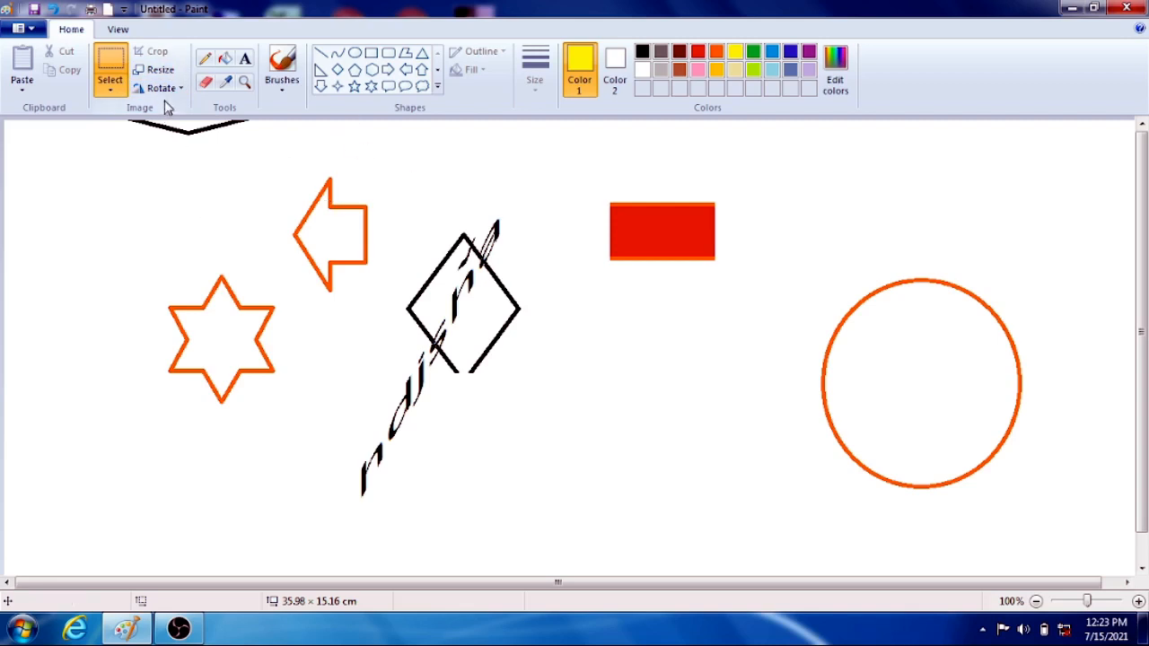
- Draw a yellow right arrow about 2.22 × 1.64 cm in the empty area above and left of the orange star
{"action": "left_click", "coordinate": [337, 69]}
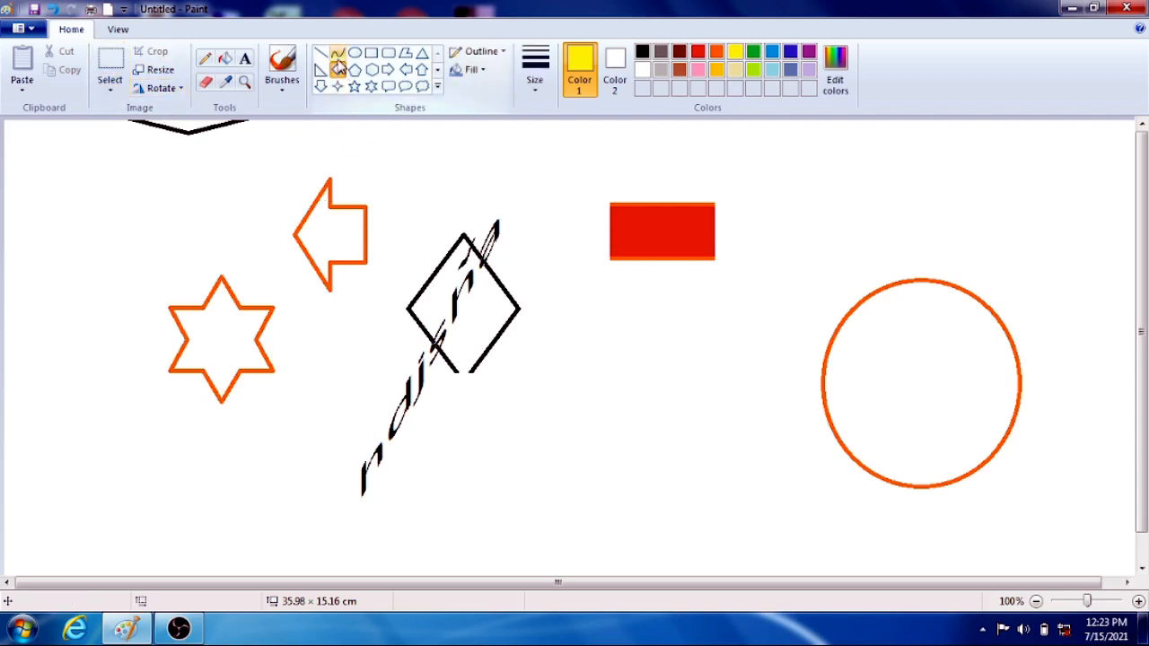
{"action": "left_click", "coordinate": [390, 70]}
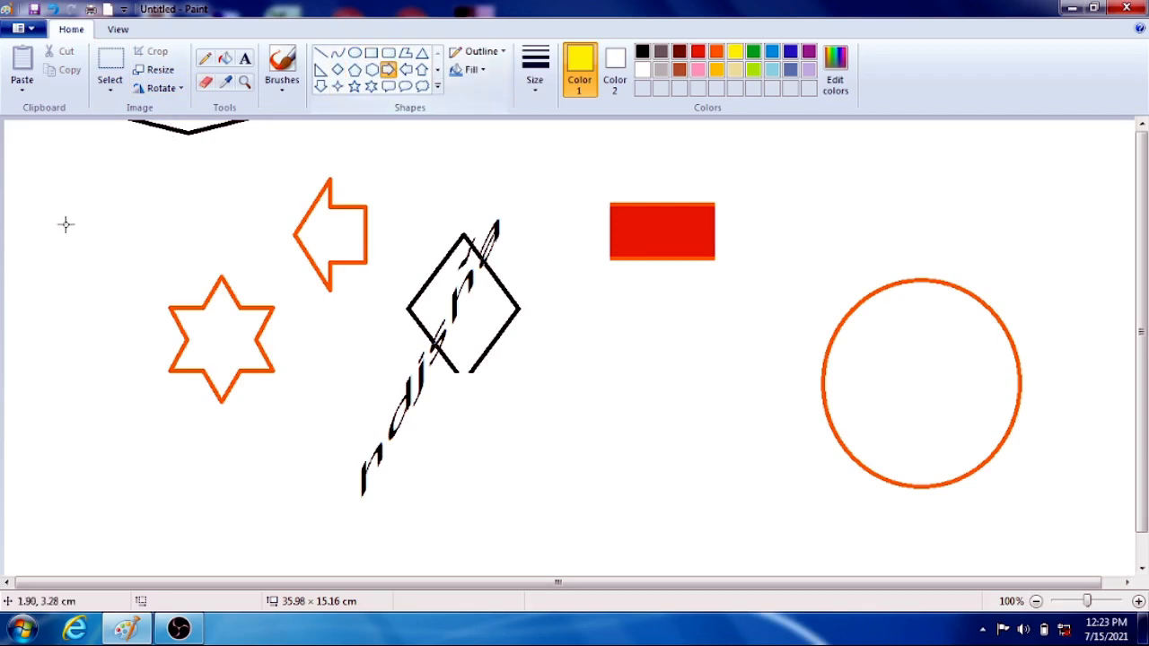
{"action": "left_click_drag", "start_coordinate": [62, 225], "coordinate": [135, 277]}
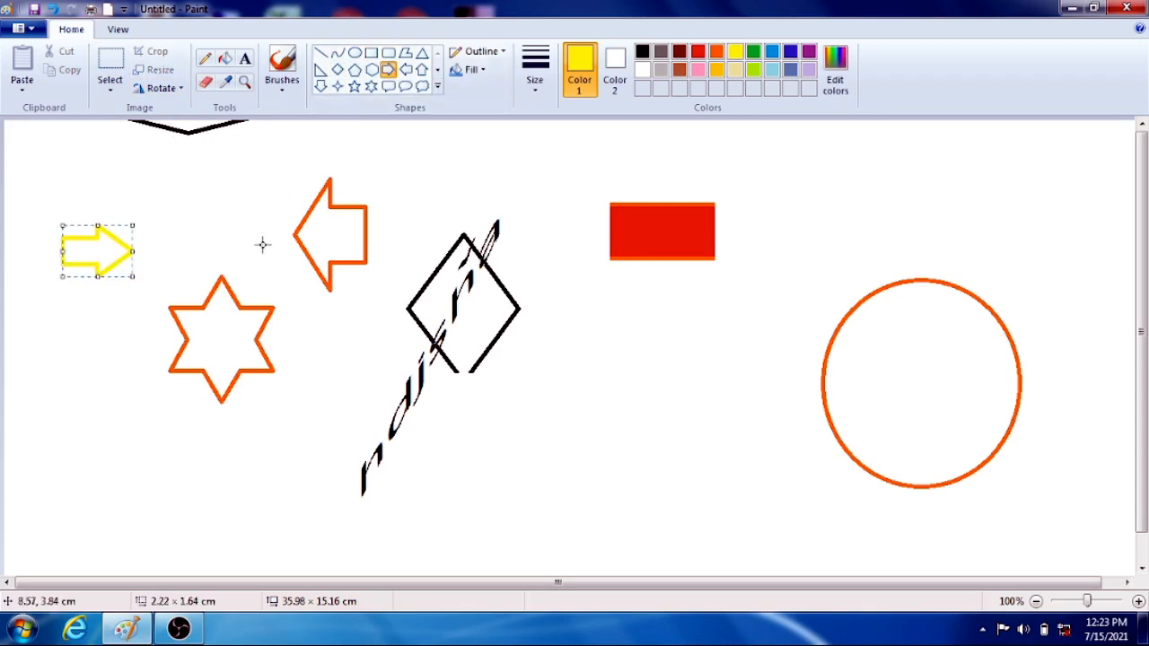
- Rotate the yellow arrow right 90°, left 90° and 180° in turn, and deselect it
{"action": "left_click", "coordinate": [177, 89]}
{"action": "left_click", "coordinate": [179, 110]}
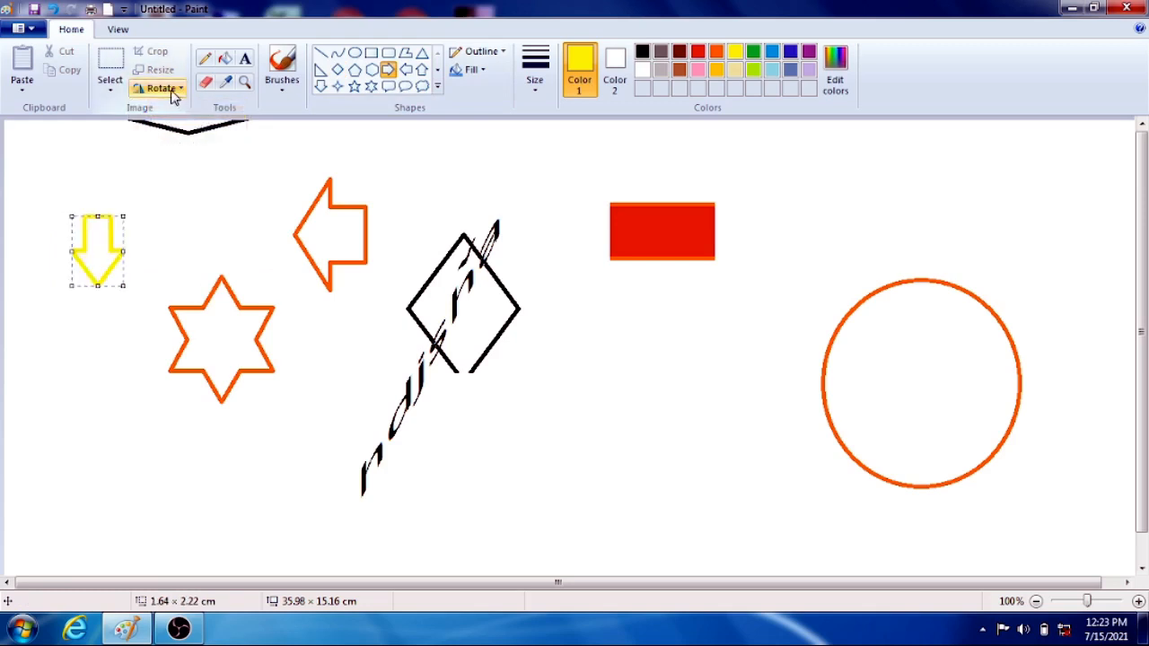
{"action": "left_click", "coordinate": [175, 90]}
{"action": "left_click", "coordinate": [184, 133]}
{"action": "left_click", "coordinate": [164, 88]}
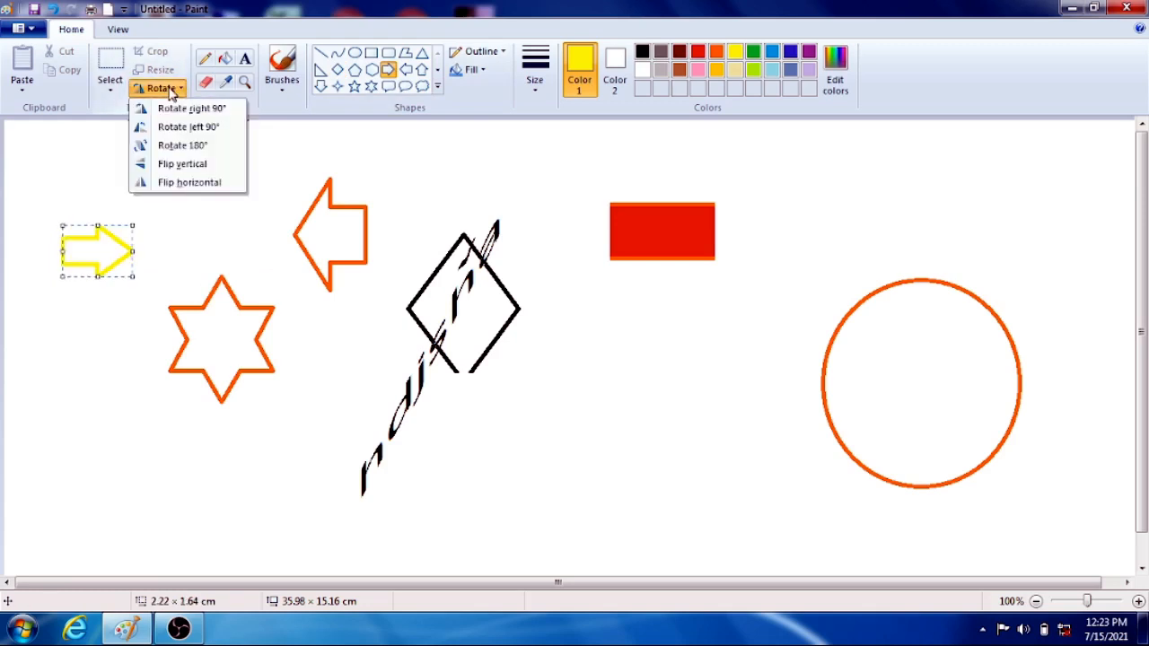
{"action": "left_click", "coordinate": [179, 147]}
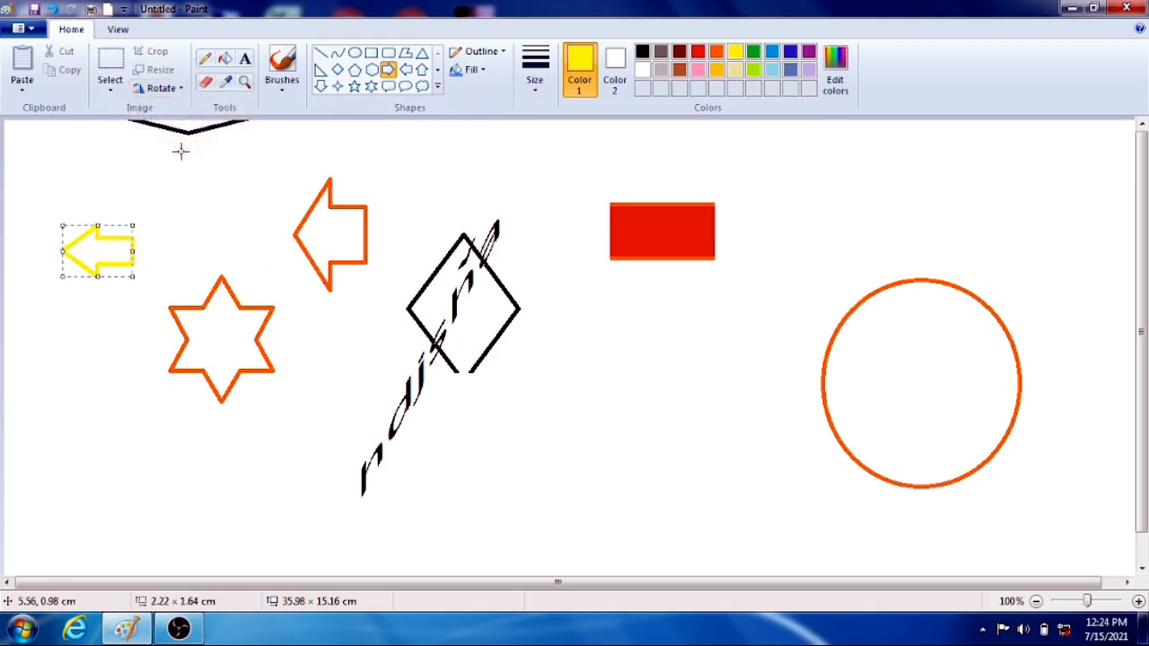
{"action": "left_click", "coordinate": [210, 171]}
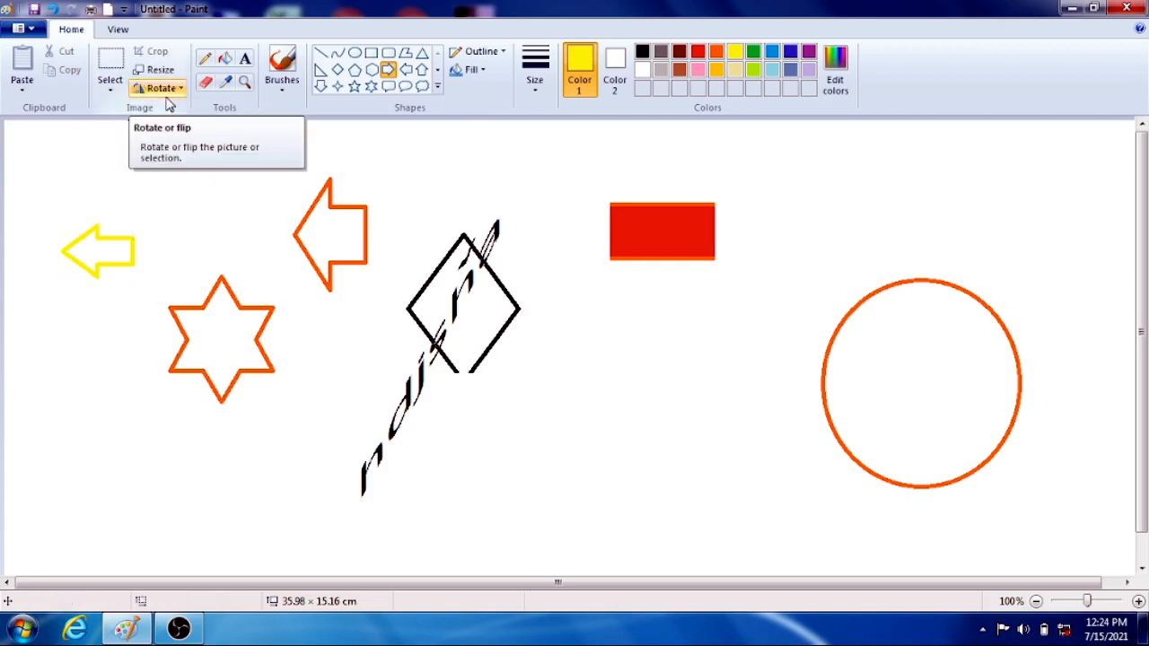
- Select an area about 3.39 × 2.30 cm around the yellow arrow and rotate it 180°
{"action": "left_click", "coordinate": [110, 63]}
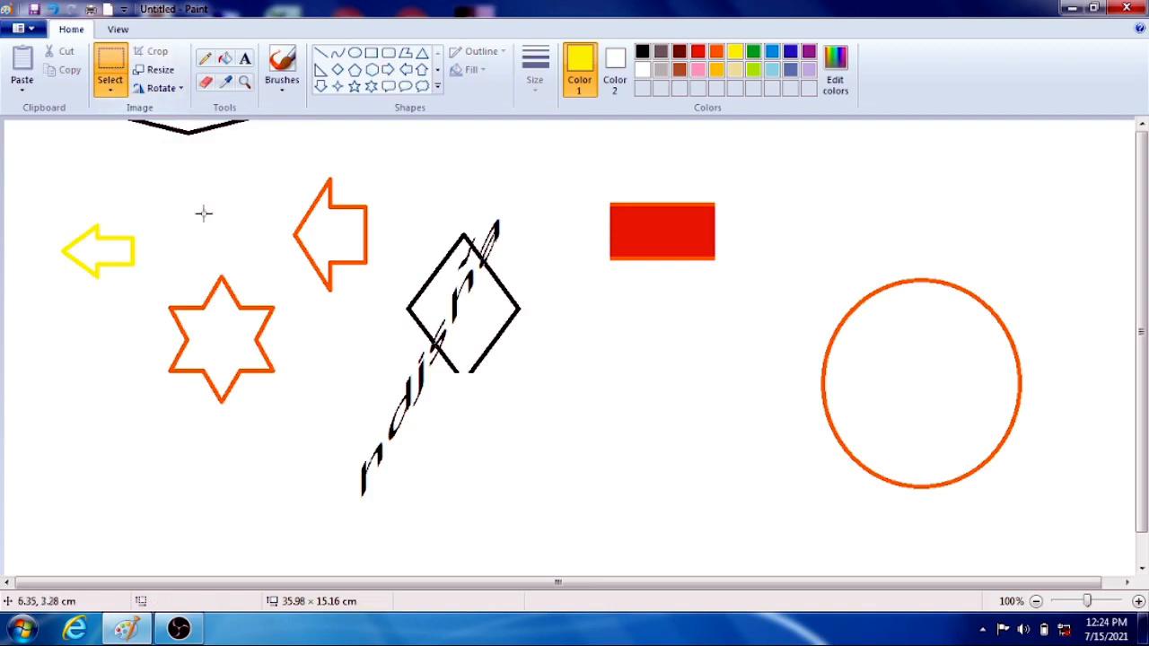
{"action": "left_click_drag", "start_coordinate": [42, 213], "coordinate": [149, 286]}
{"action": "left_click", "coordinate": [162, 88]}
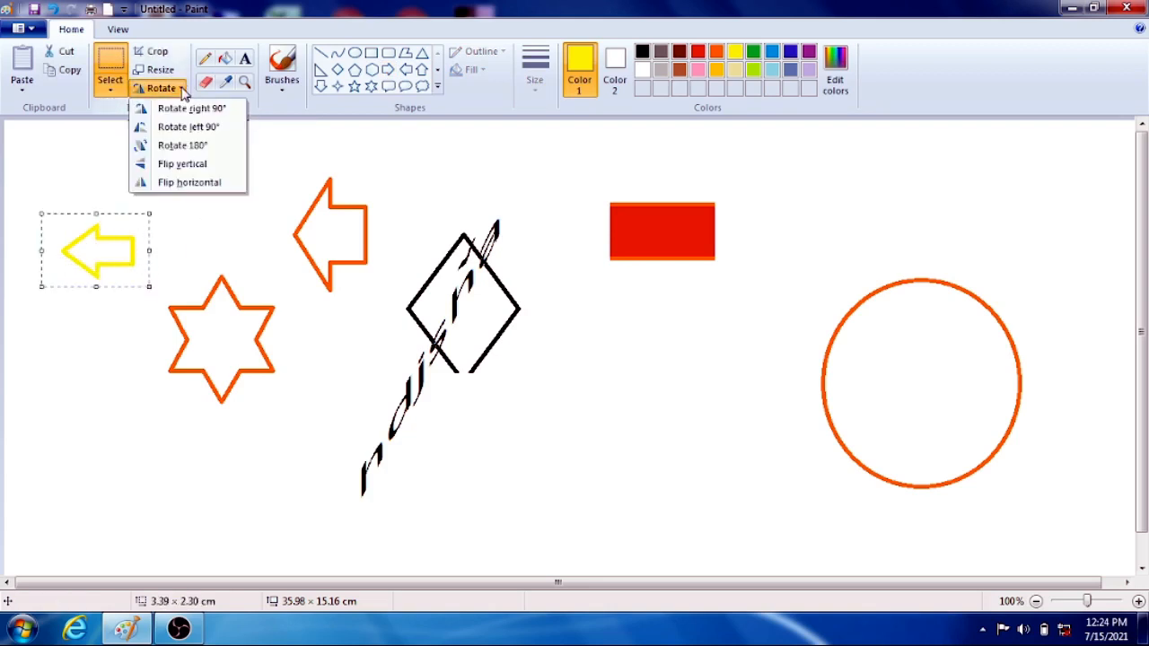
{"action": "left_click", "coordinate": [191, 146]}
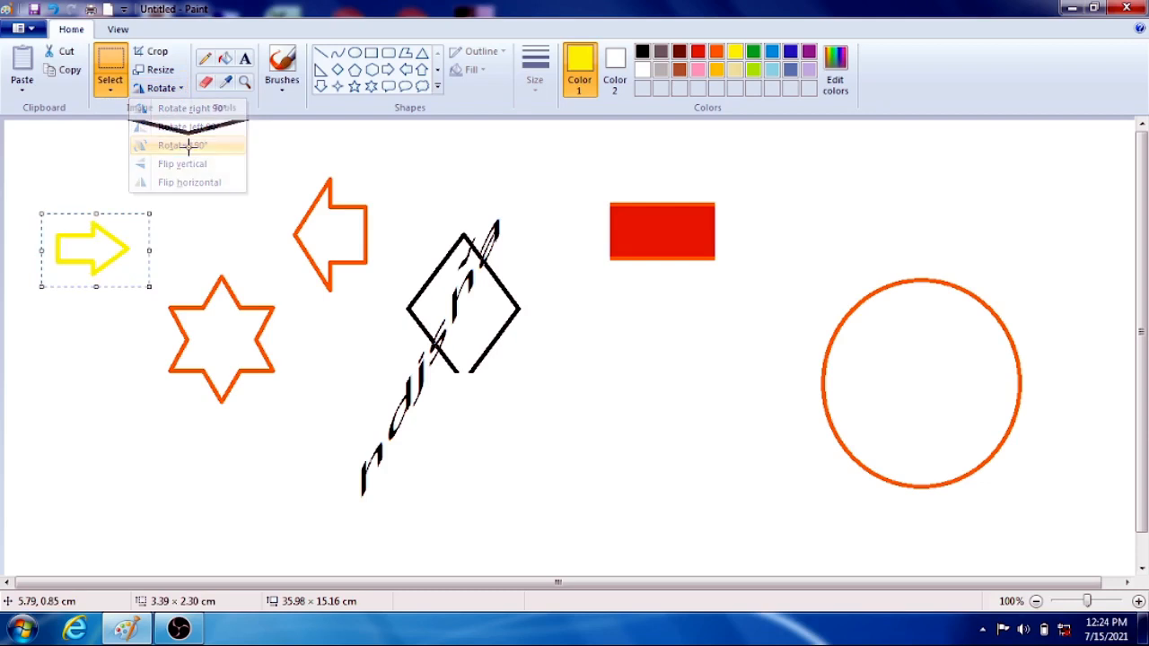
- Rotate the selected yellow arrow right 90° and flip it horizontally
{"action": "left_click", "coordinate": [172, 90]}
{"action": "left_click", "coordinate": [184, 108]}
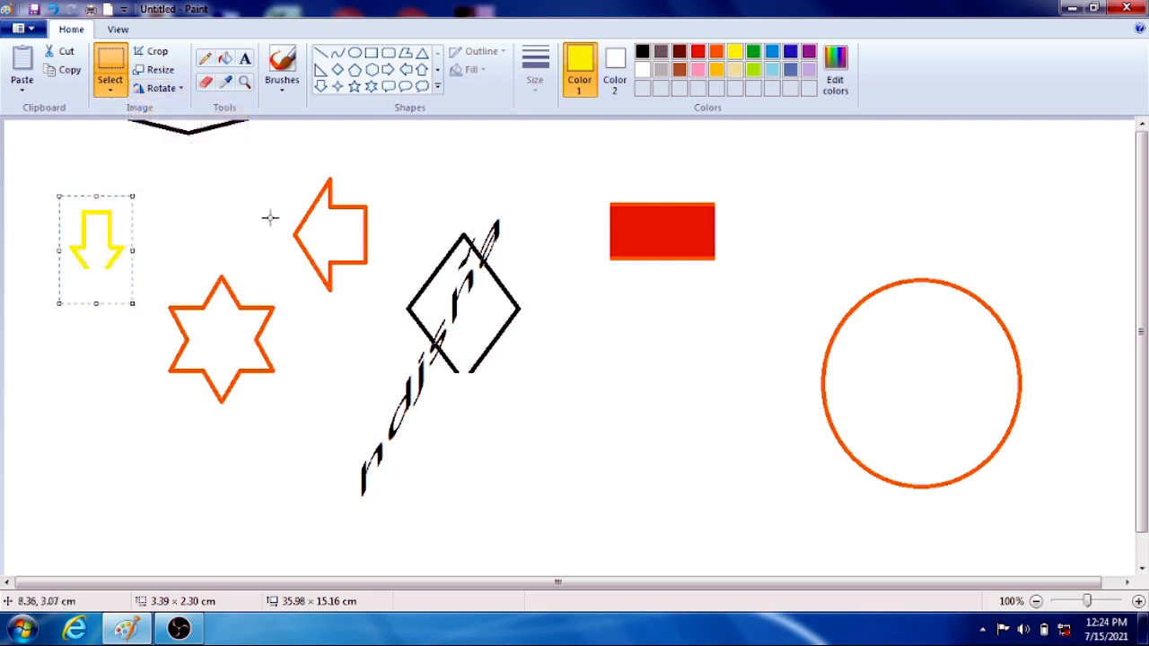
{"action": "left_click", "coordinate": [161, 88]}
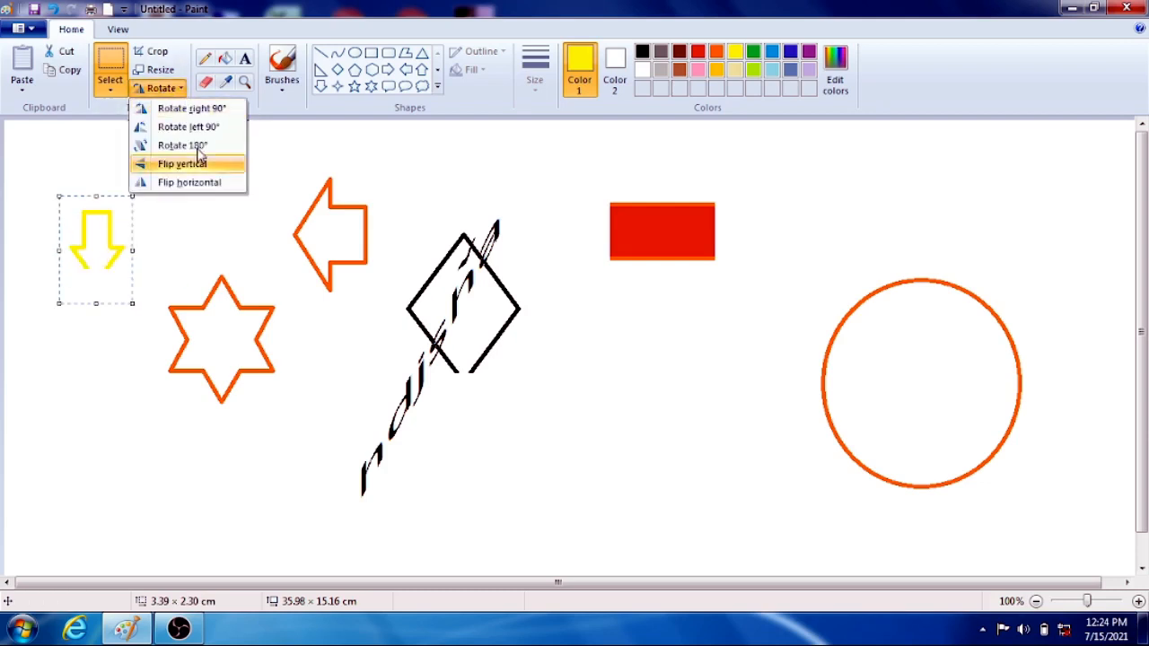
{"action": "left_click", "coordinate": [193, 183]}
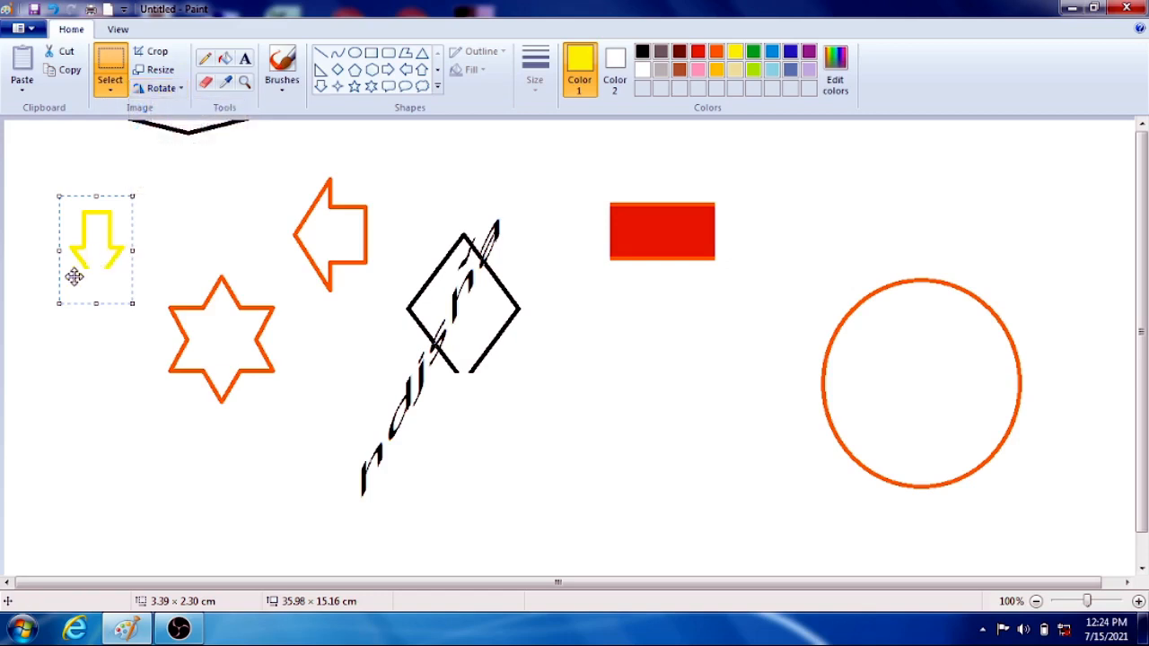